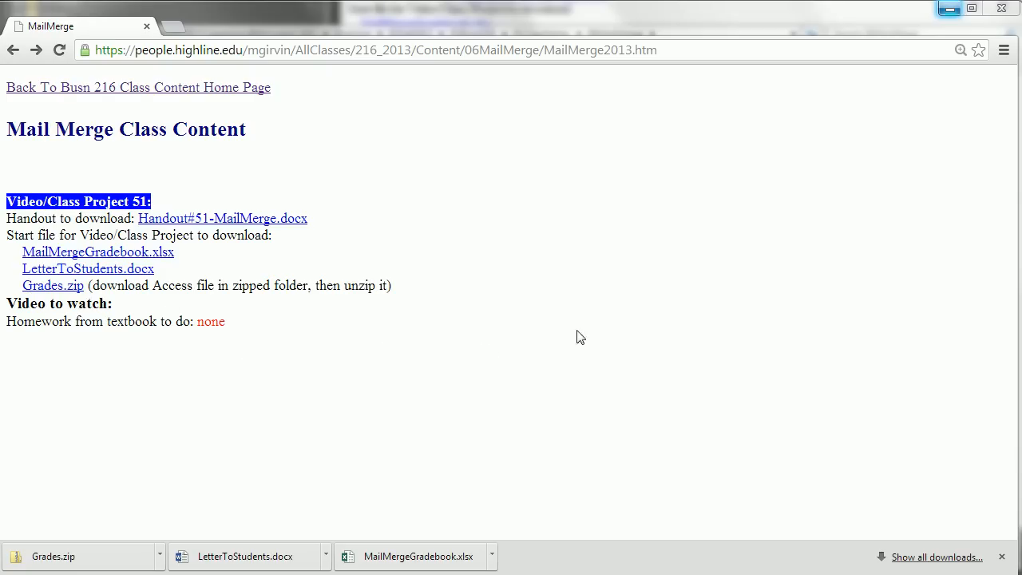
# Switch to Windows Explorer and open MailMergeGradebook.xlsx from the 06MailMerge folder
pyautogui.hotkey('alt', 'Tab')
pyautogui.press('Tab')
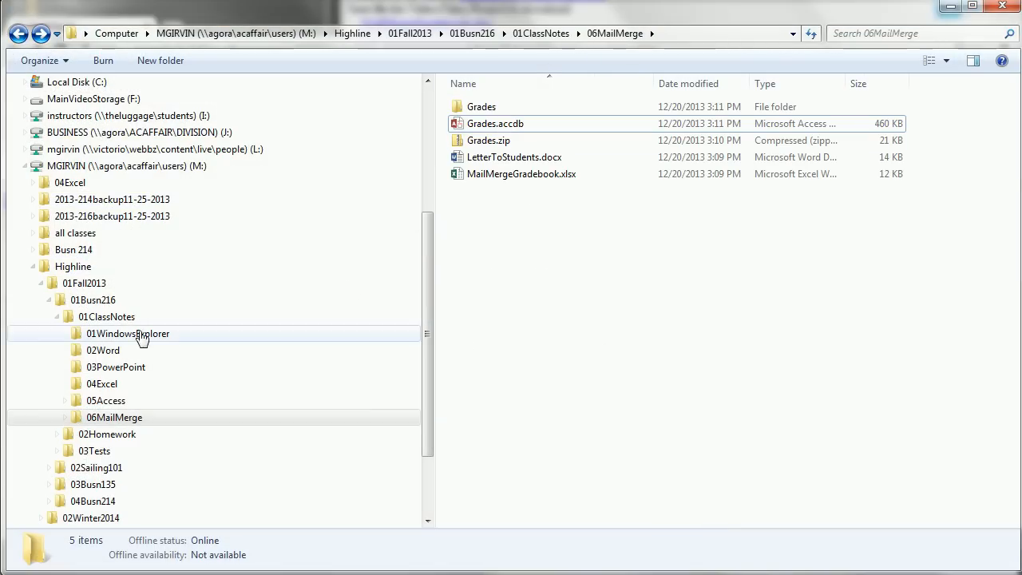
pyautogui.click(104, 420)
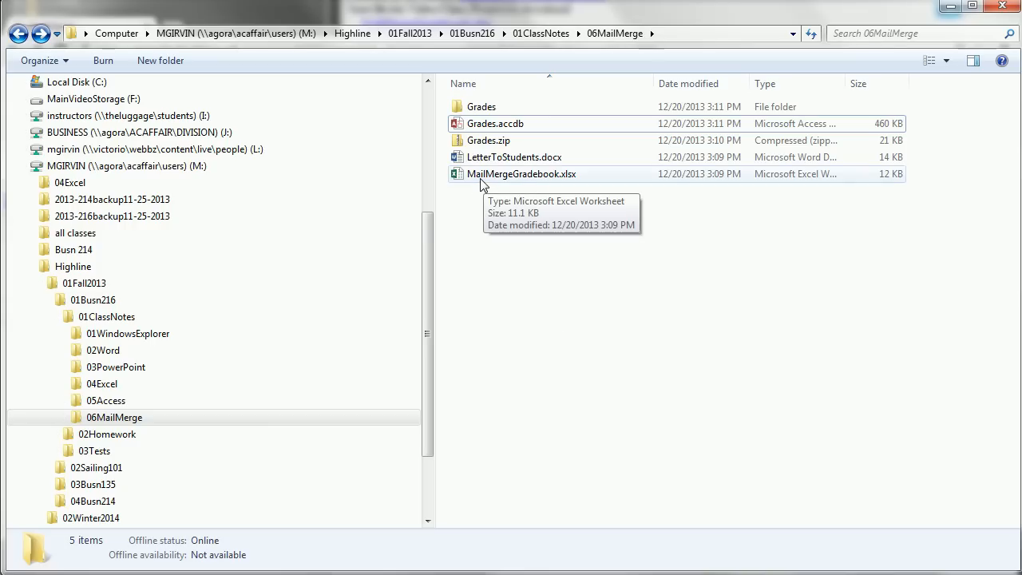
pyautogui.doubleClick(481, 175)
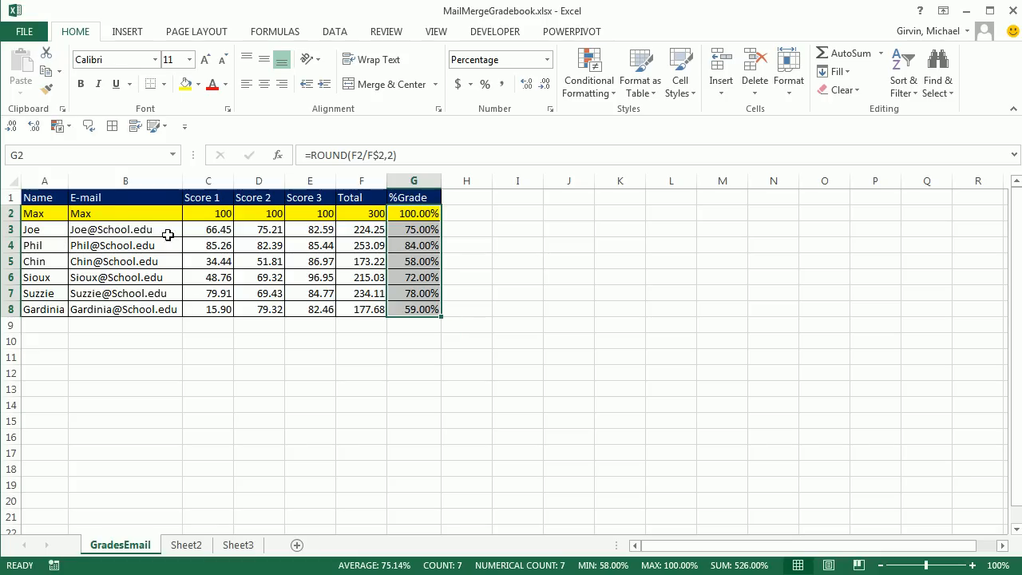
# Examine the gradebook's column headers, the maximum-score row and the individual student records on the GradesEmail sheet
pyautogui.click(41, 195)
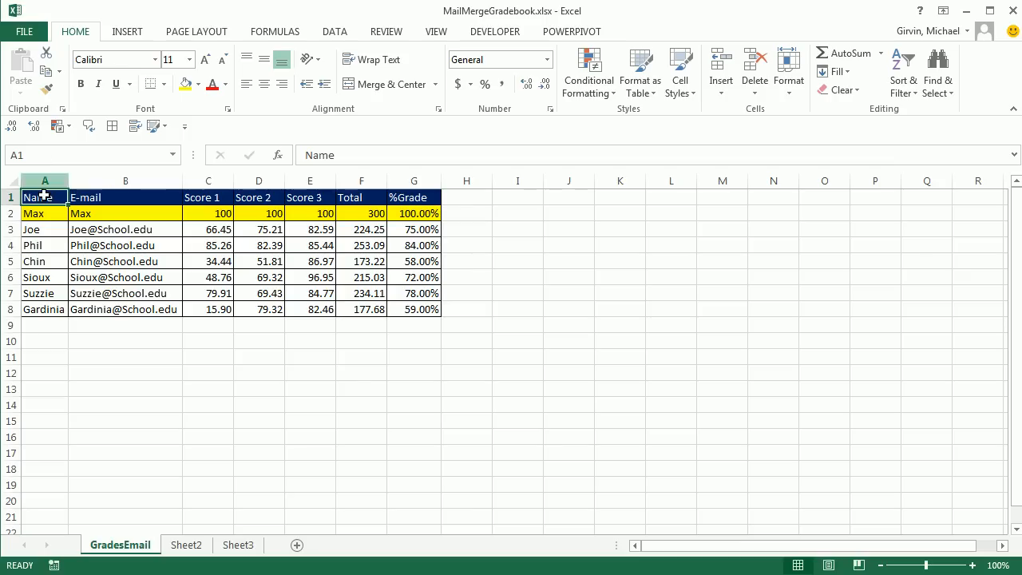
pyautogui.click(114, 195)
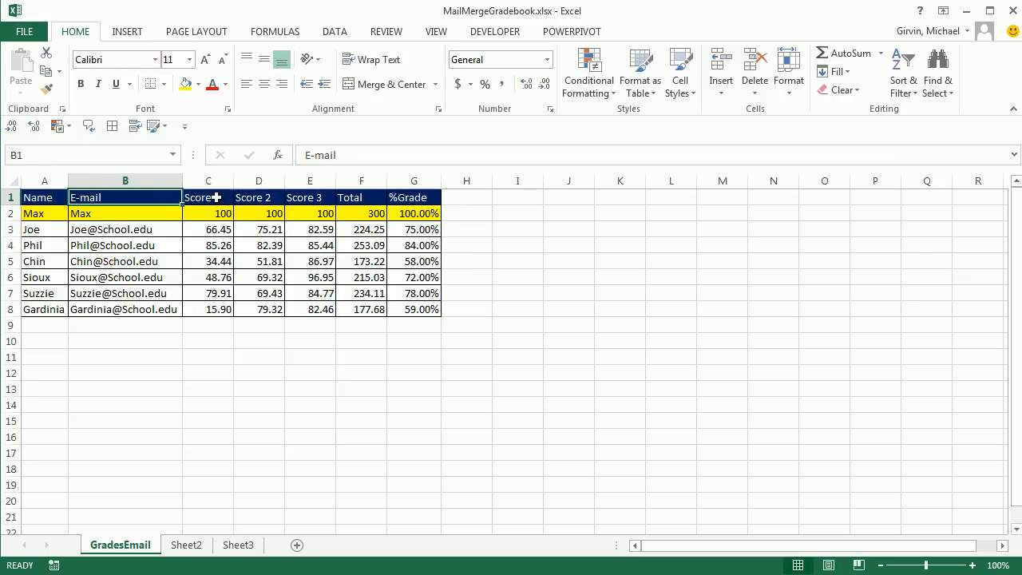
pyautogui.click(216, 198)
pyautogui.click(263, 203)
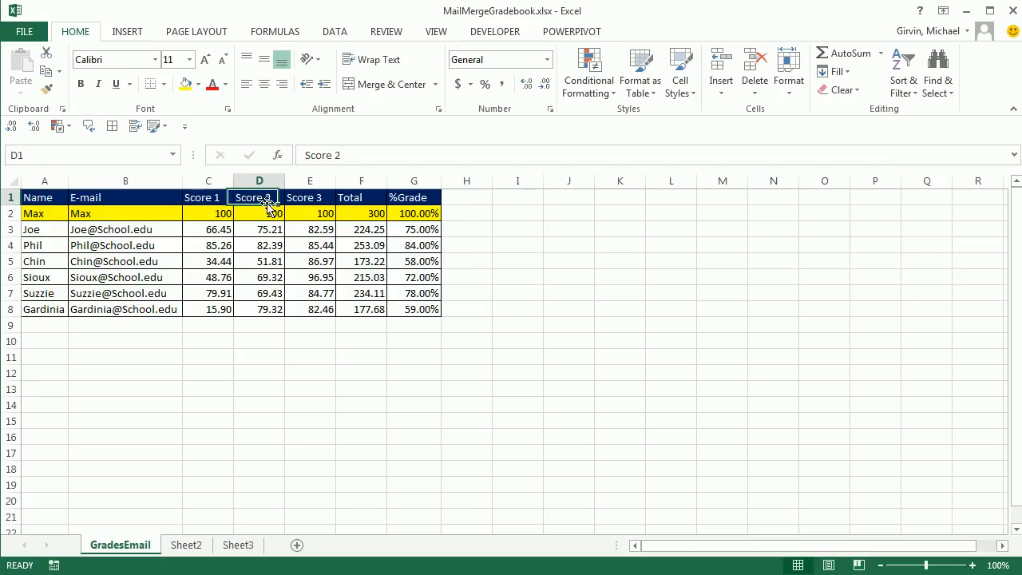
pyautogui.click(430, 199)
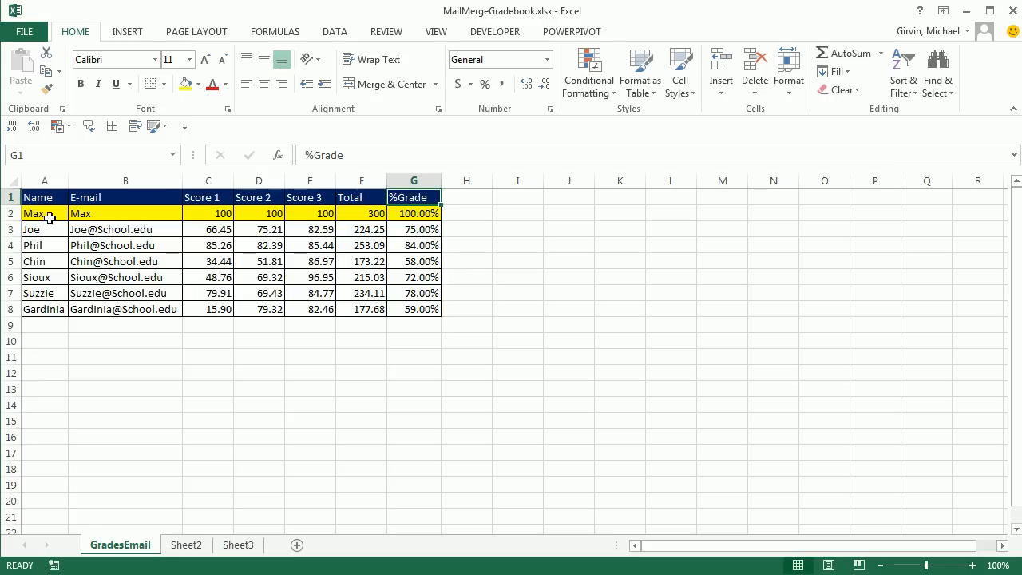
pyautogui.moveTo(38, 216); pyautogui.dragTo(407, 222)
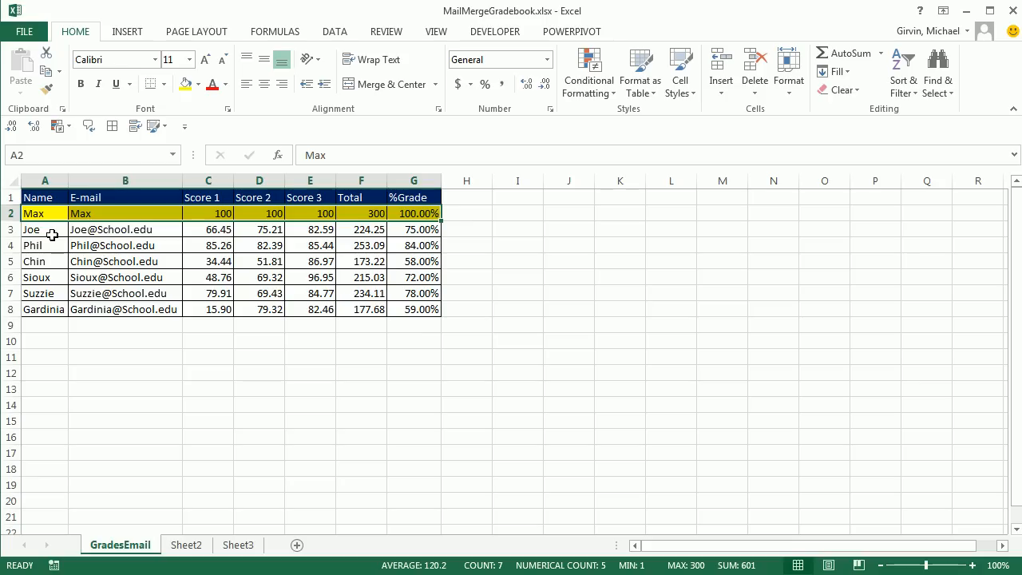
pyautogui.moveTo(174, 312)
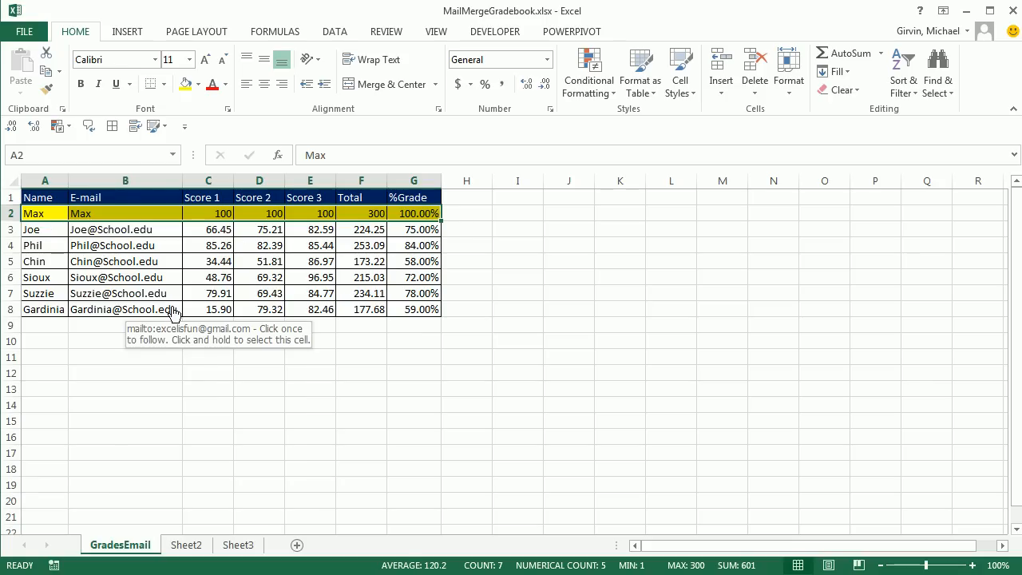
pyautogui.moveTo(27, 266); pyautogui.dragTo(399, 262)
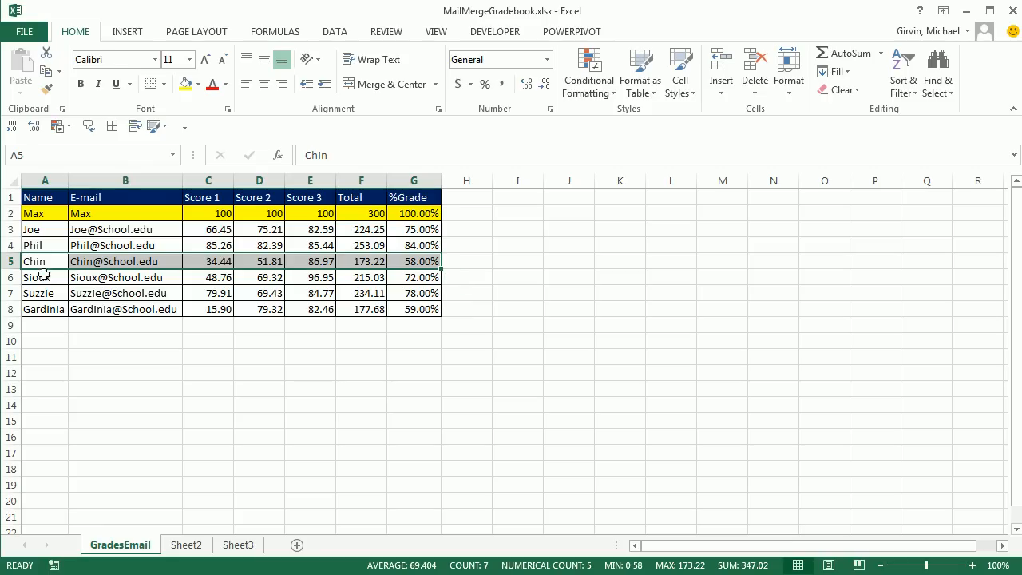
pyautogui.moveTo(43, 275); pyautogui.dragTo(408, 276)
pyautogui.moveTo(37, 293); pyautogui.dragTo(401, 292)
pyautogui.click(46, 312)
pyautogui.moveTo(95, 312); pyautogui.dragTo(406, 309)
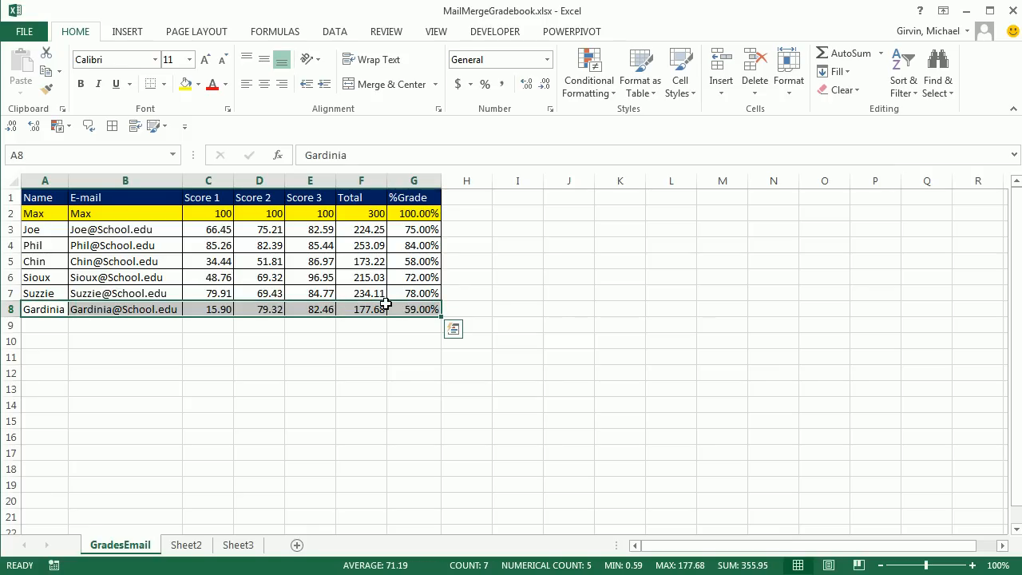
# Return to the 06MailMerge folder in Windows Explorer and open LetterToStudents.docx in Word
pyautogui.hotkey('alt', 'Tab')
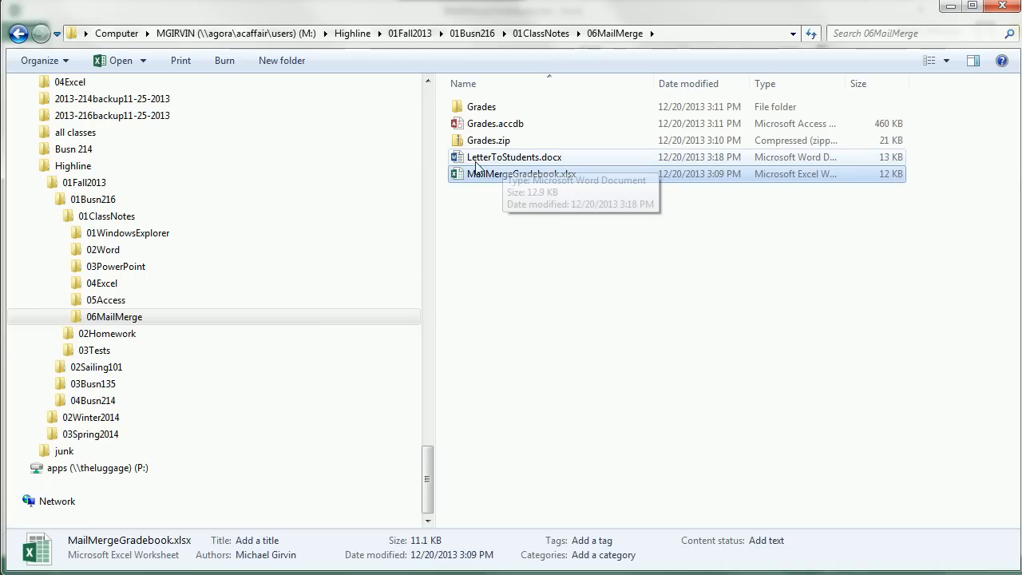
pyautogui.doubleClick(476, 159)
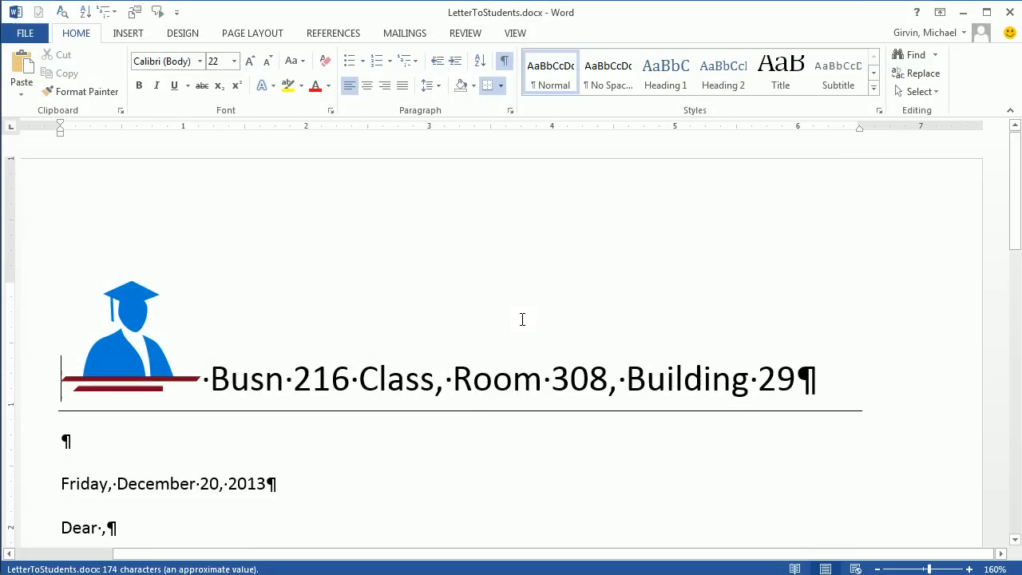
pyautogui.scroll(-5, 475, 406)
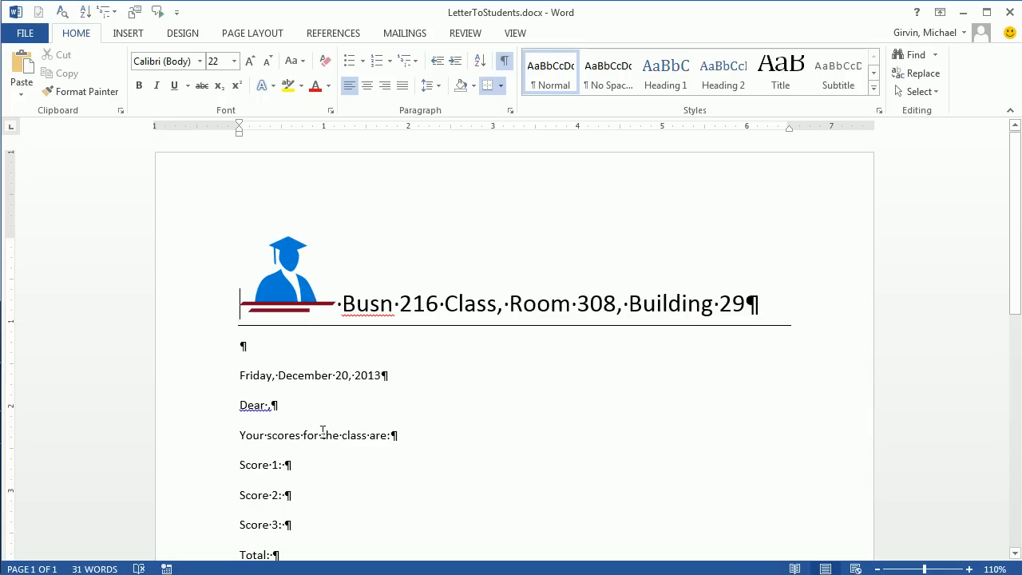
# Compare the gradebook in Excel with the letter in Word, checking the blank spots after "Dear" and "Score 1:"
pyautogui.hotkey('alt', 'Tab')
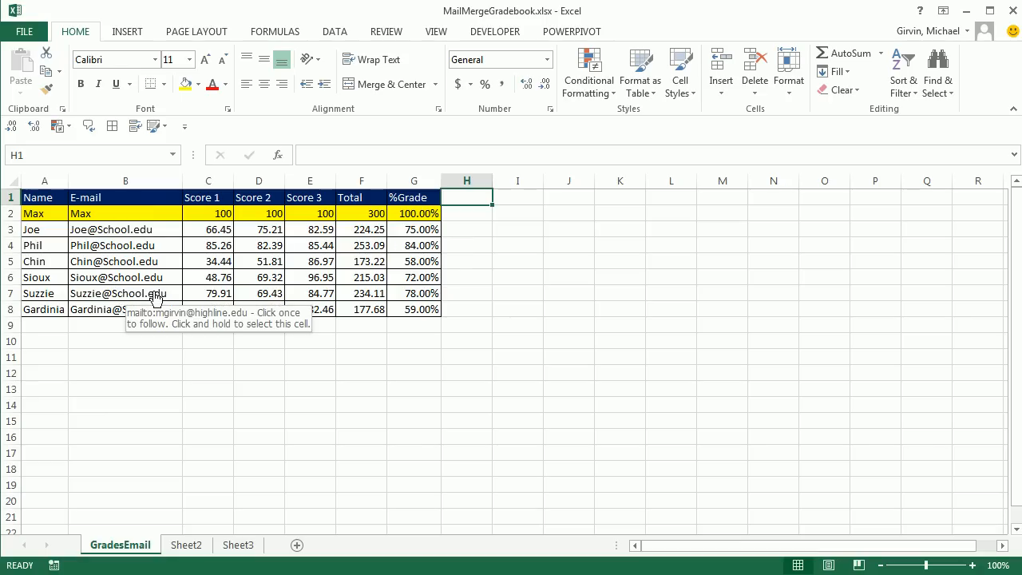
pyautogui.hotkey('alt', 'Tab')
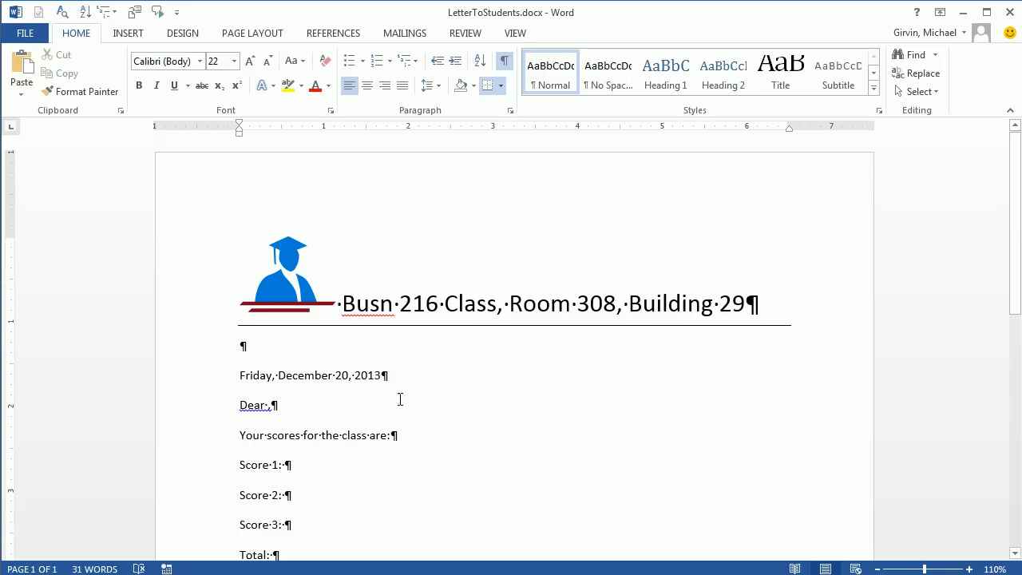
pyautogui.click(271, 405)
pyautogui.keyDown('ctrl'); pyautogui.scroll(3, 305, 435); pyautogui.keyUp('ctrl')
pyautogui.scroll(-1, 308, 436)
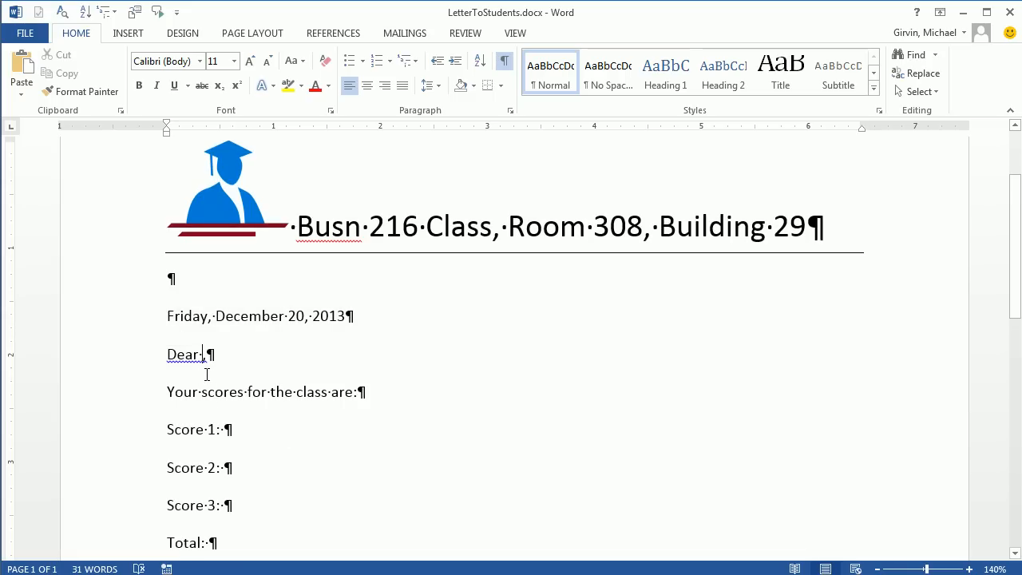
pyautogui.click(241, 349)
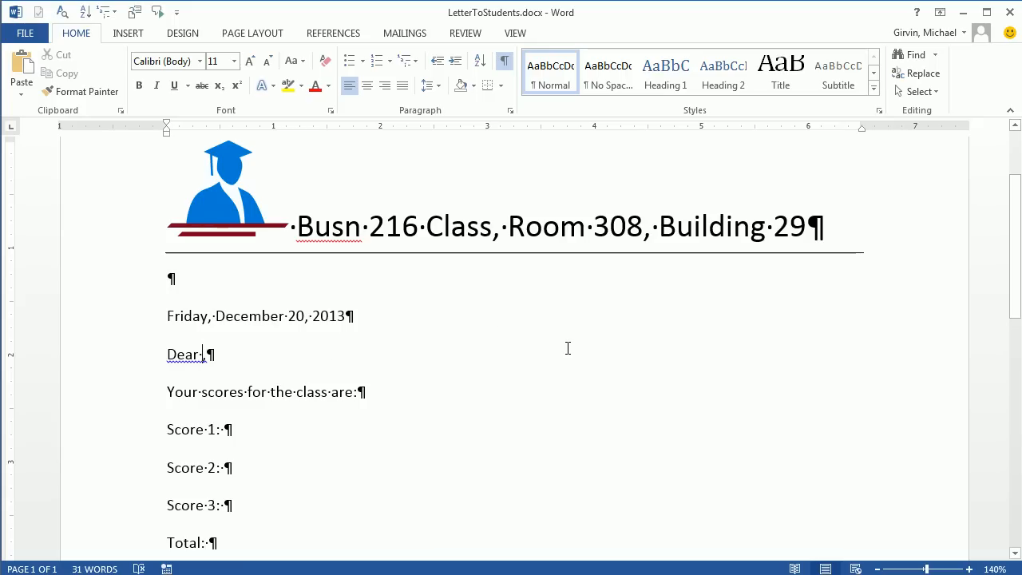
pyautogui.click(300, 431)
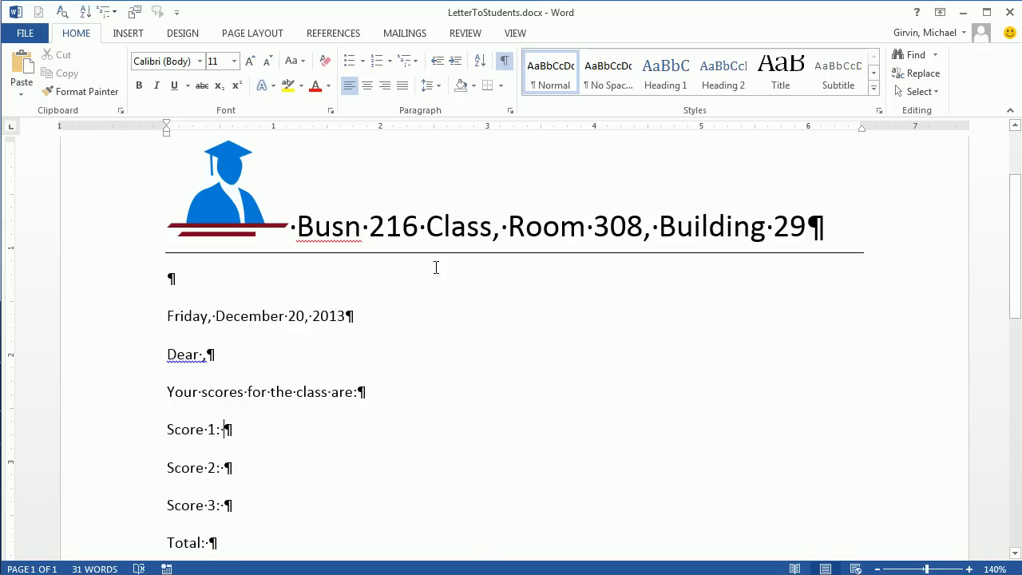
# Switch to Excel and close the MailMergeGradebook.xlsx workbook
pyautogui.hotkey('alt', 'Tab')
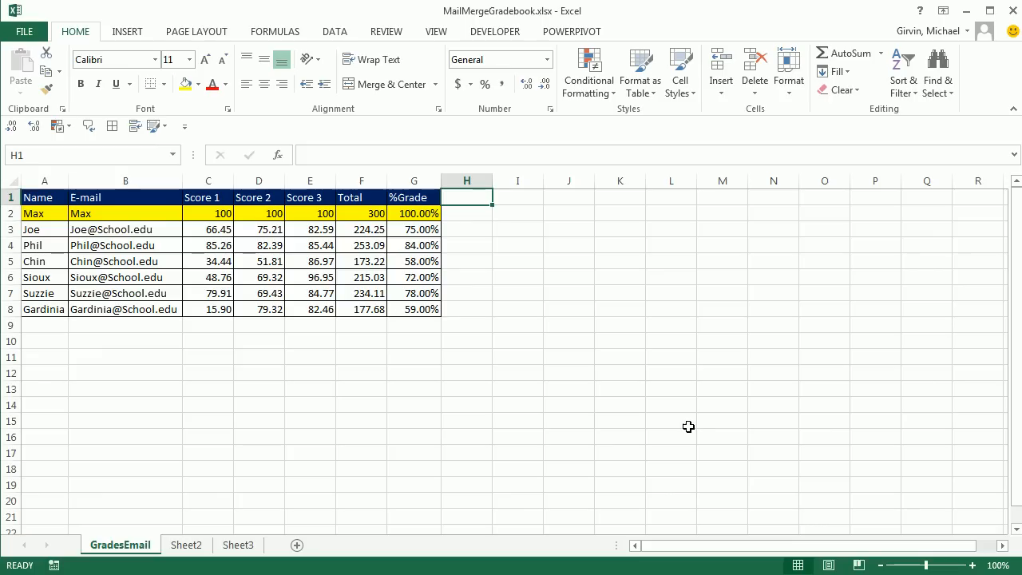
pyautogui.click(1013, 11)
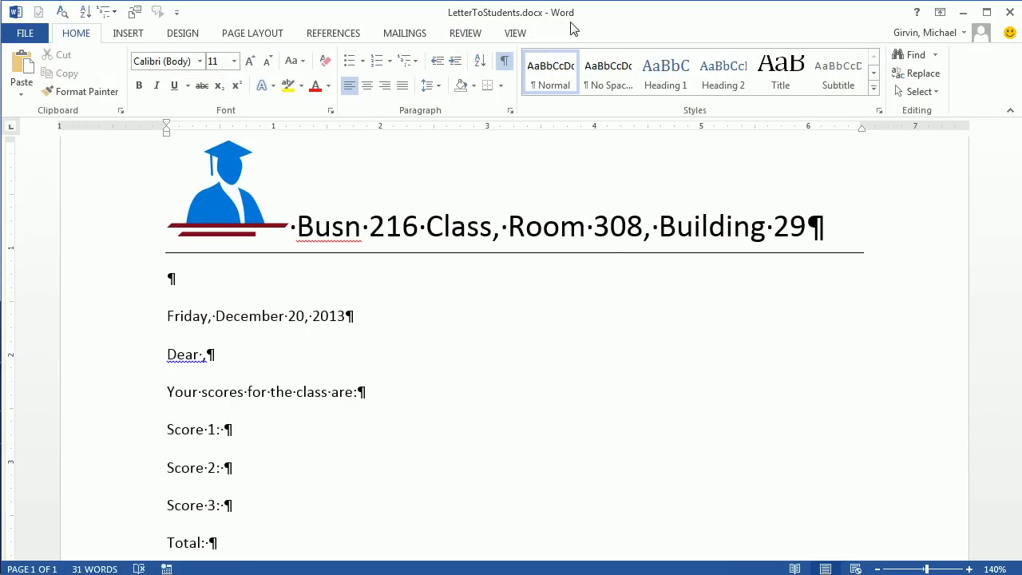
# Save a copy of the letter as ExcelNumber01-LetterToStudents.docx in the 06MailMerge folder
pyautogui.press('F12')
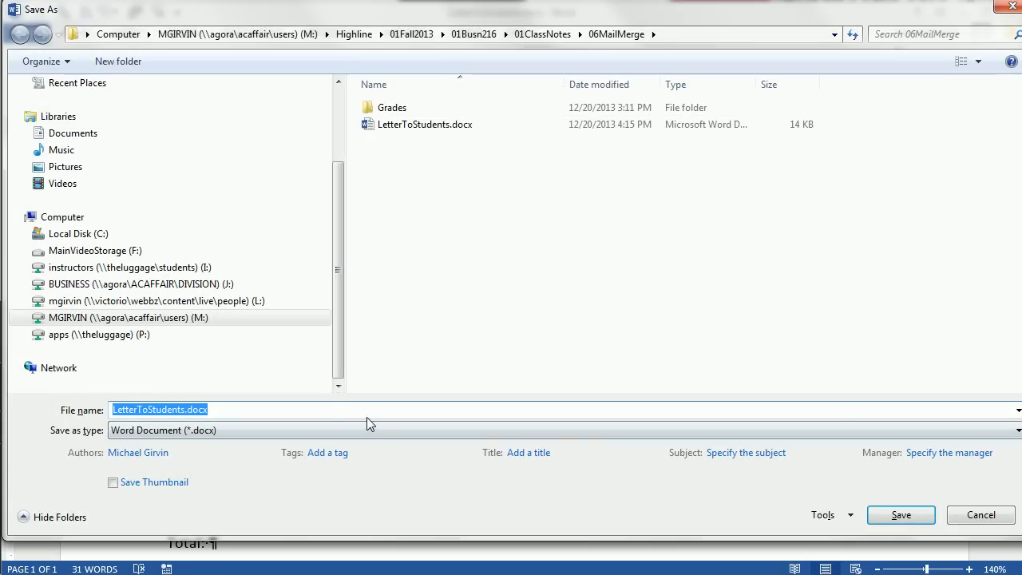
pyautogui.click(115, 409)
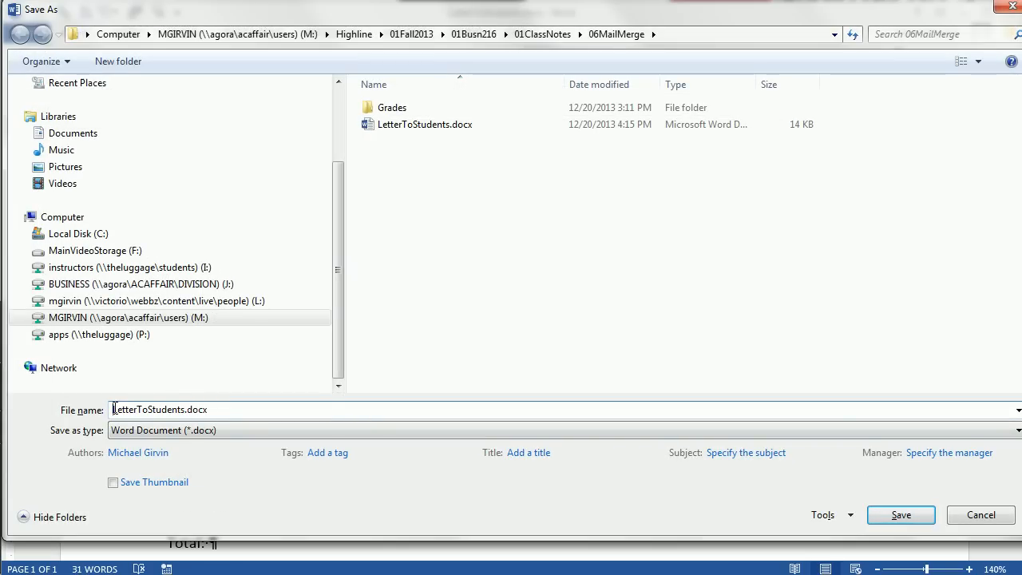
pyautogui.write('Excel')
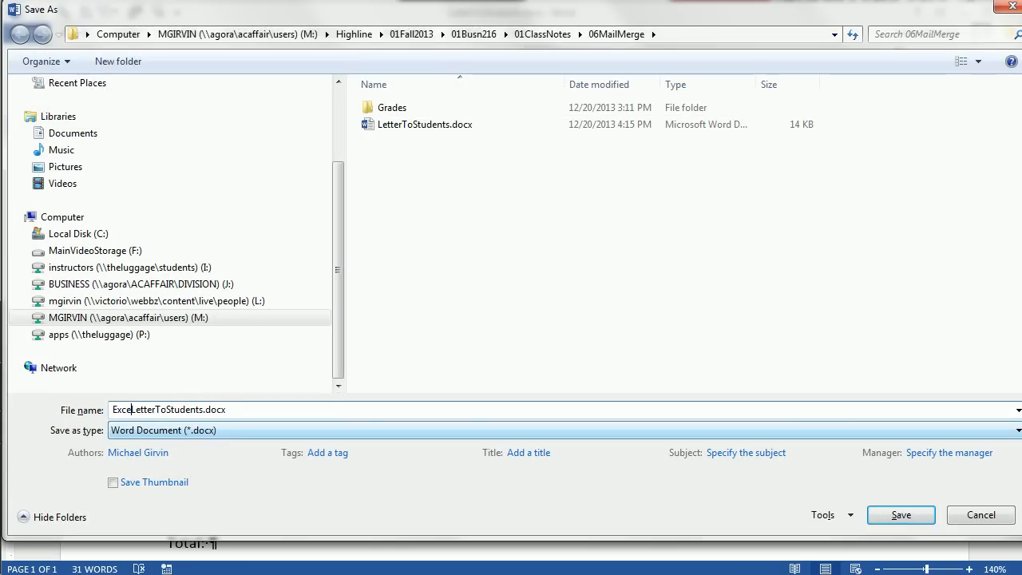
pyautogui.write('Number')
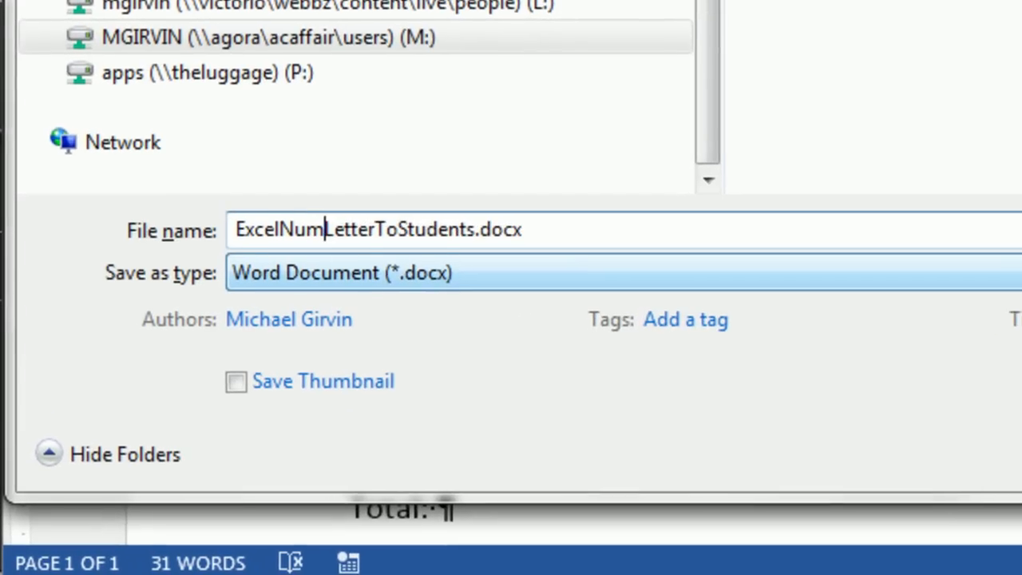
pyautogui.write('01-')
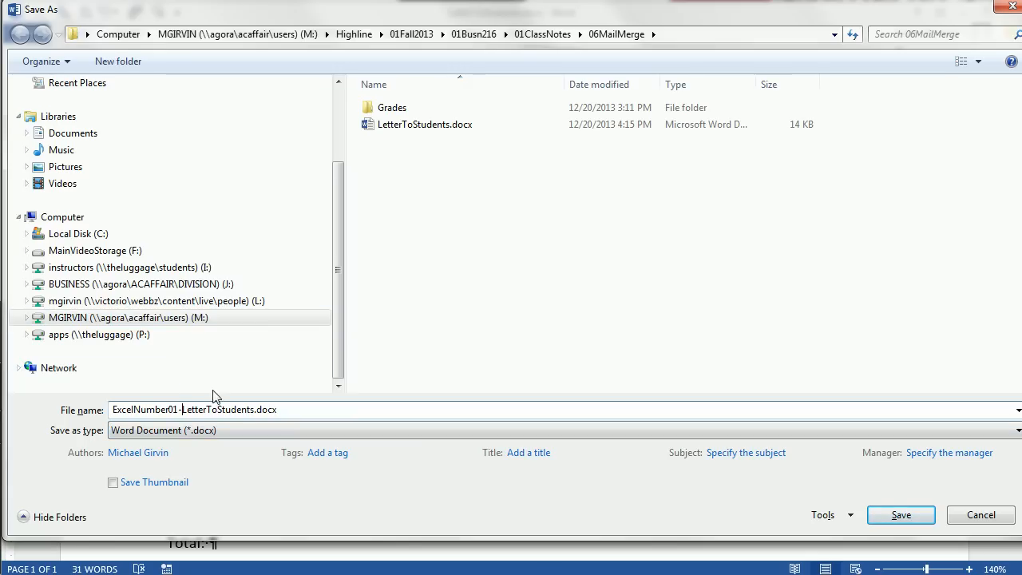
pyautogui.click(914, 519)
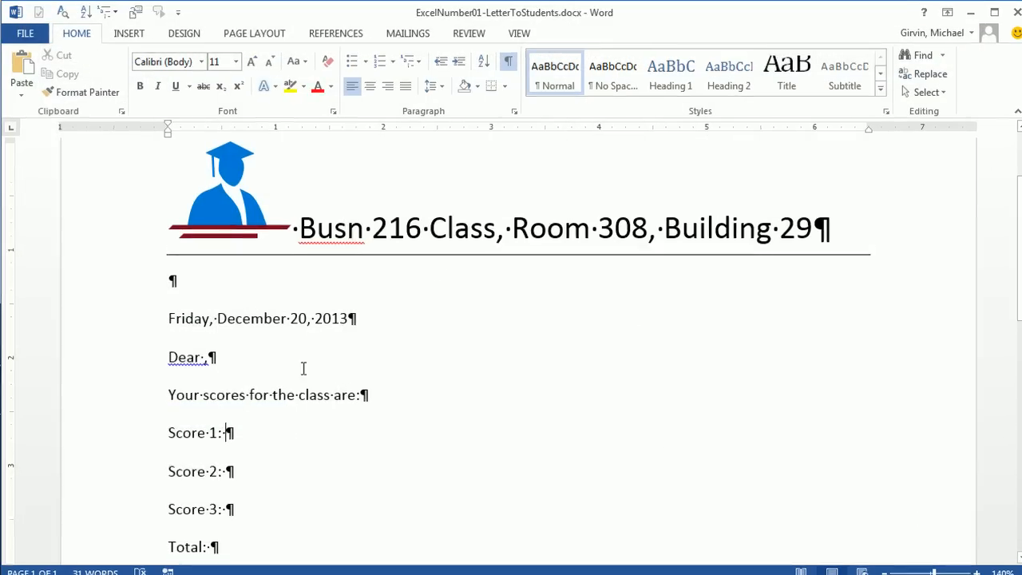
# Connect the letter to the existing list MailMergeGradebook.xlsx in the 06MailMerge folder, using the GradesEmail$ sheet with column headers in the first row
pyautogui.click(406, 32)
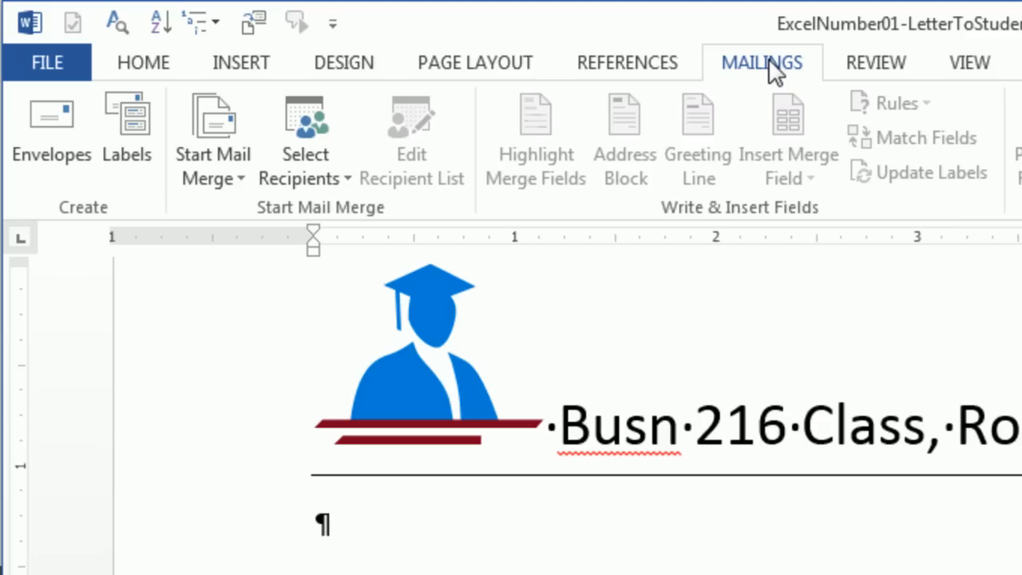
pyautogui.click(310, 140)
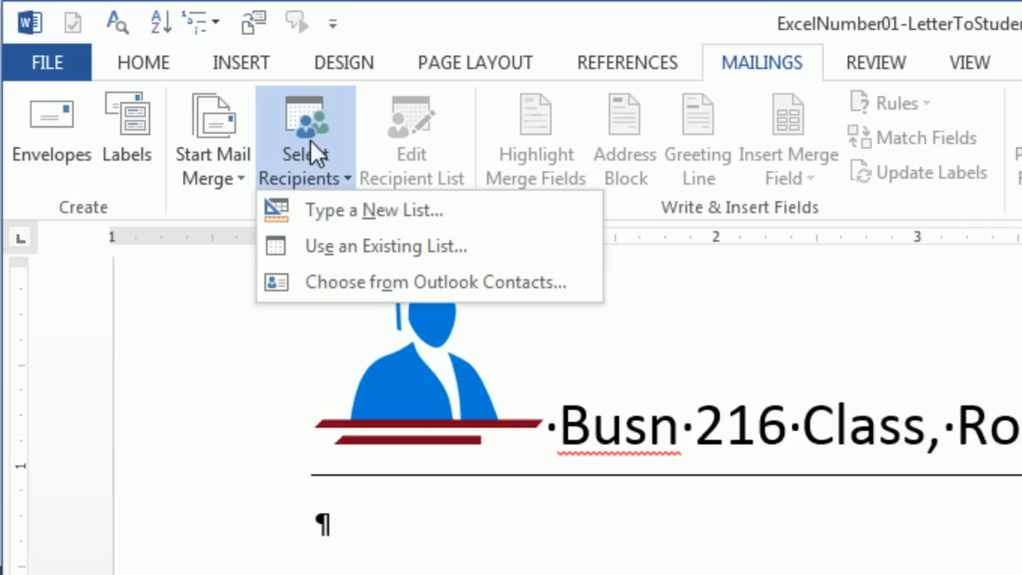
pyautogui.click(349, 244)
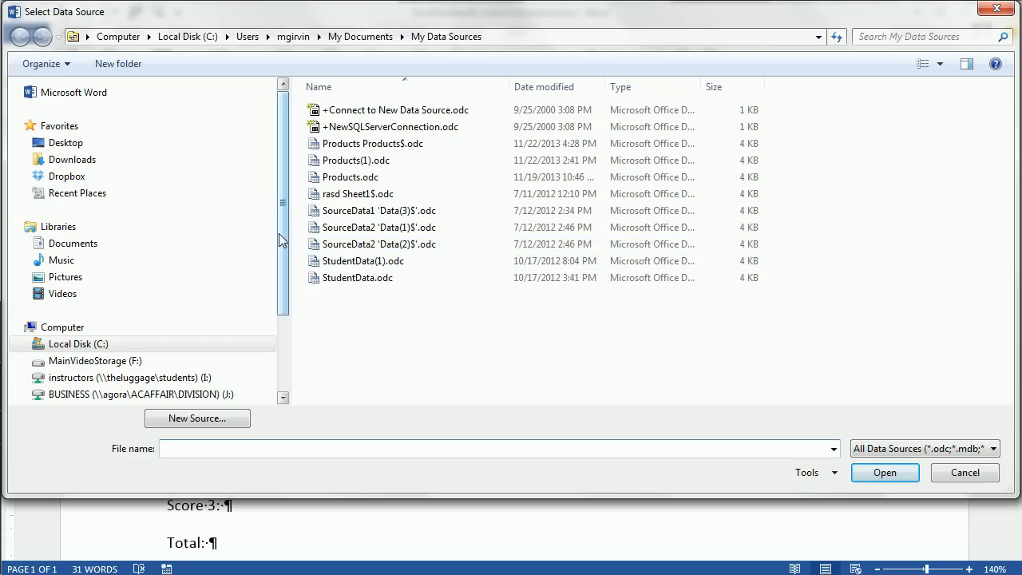
pyautogui.scroll(-2, 279, 234)
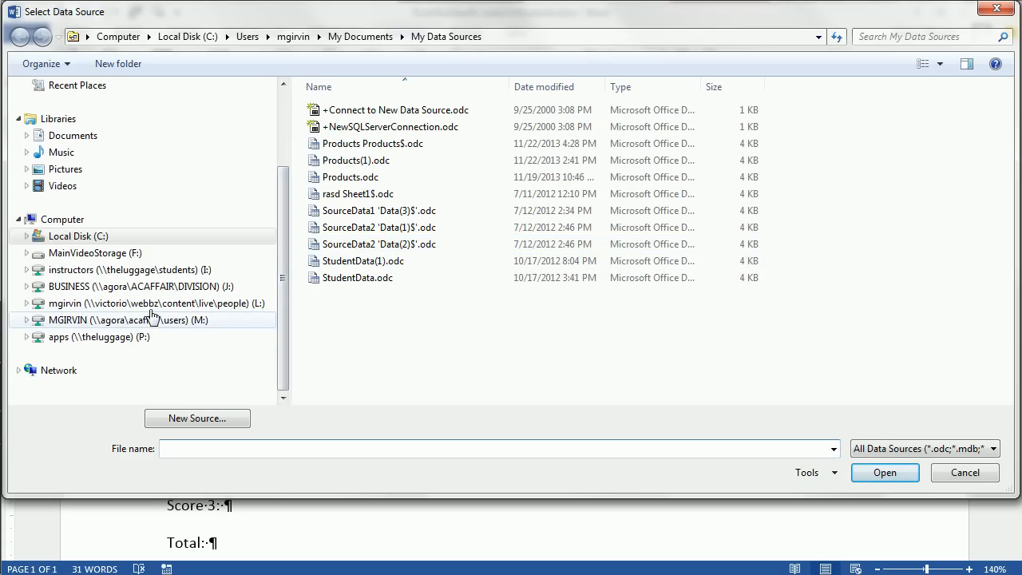
pyautogui.click(27, 320)
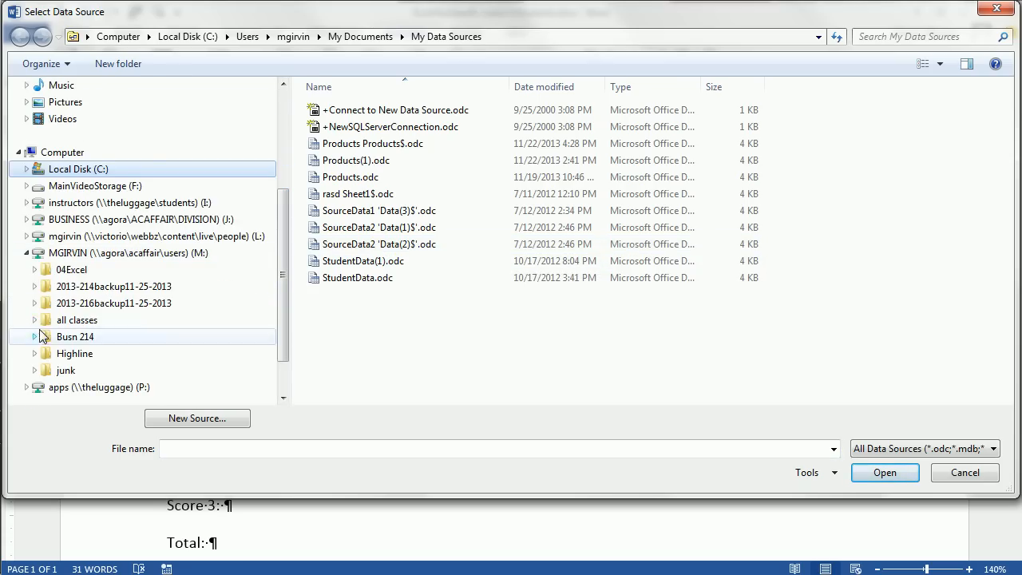
pyautogui.click(34, 353)
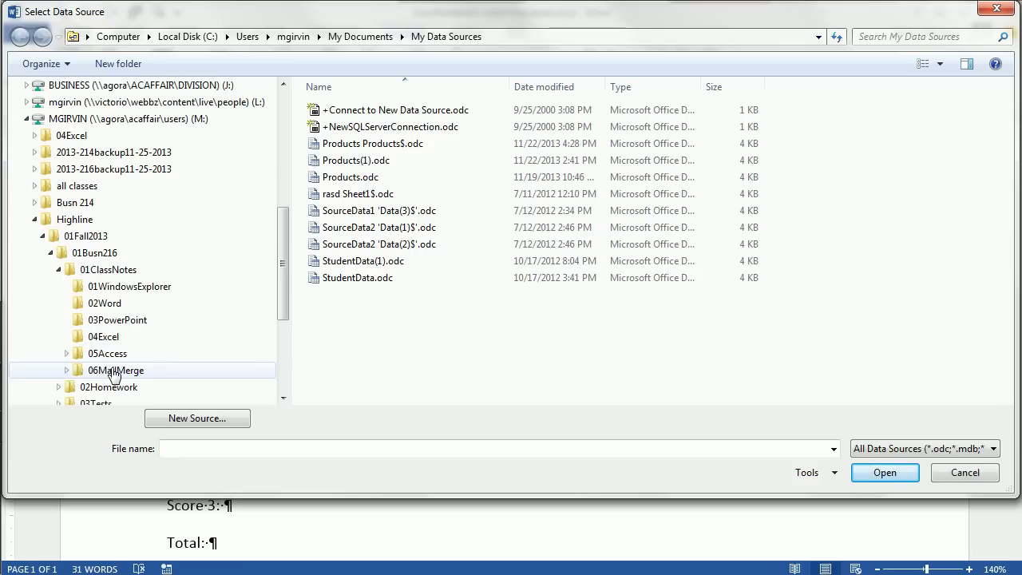
pyautogui.click(114, 370)
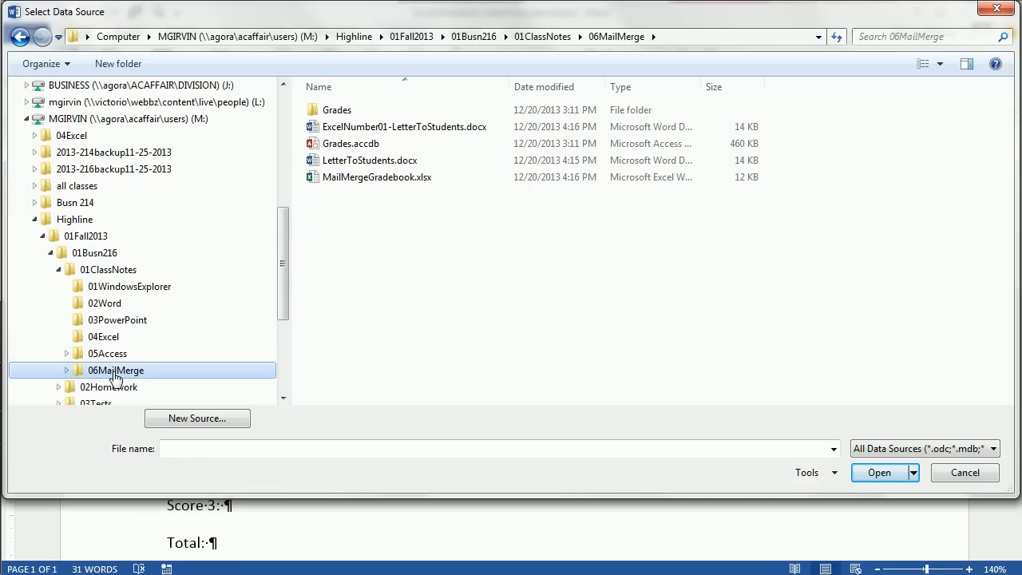
pyautogui.doubleClick(361, 177)
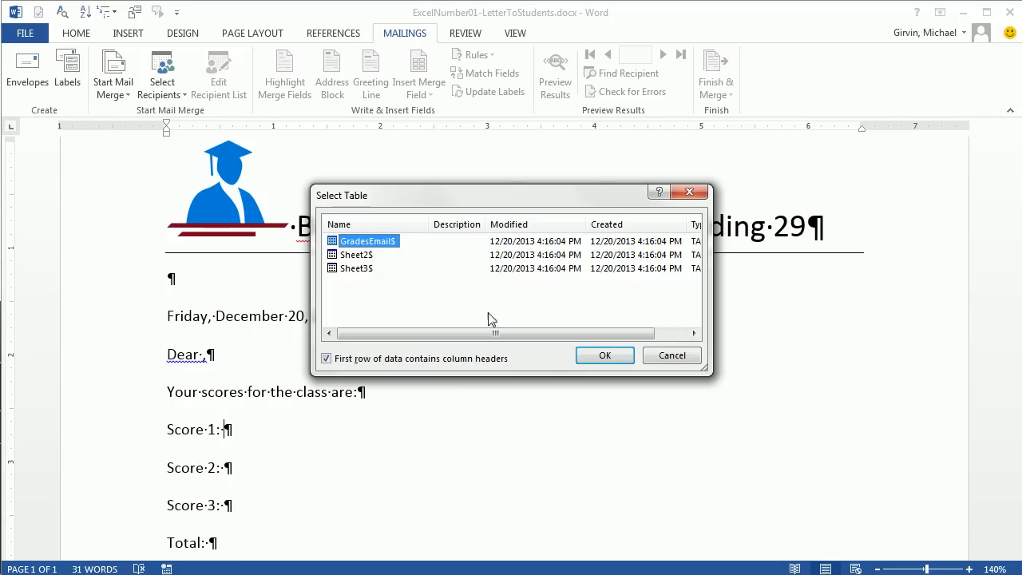
pyautogui.click(605, 362)
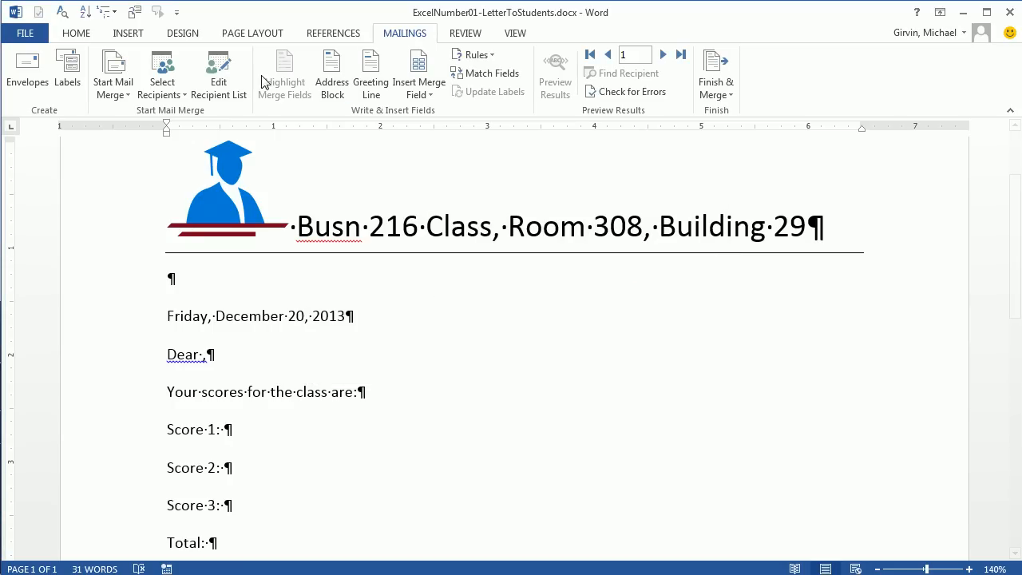
# Review the mail merge recipient list, checking the columns from Name and E-mail across to Total and %Grade, and close it
pyautogui.click(224, 75)
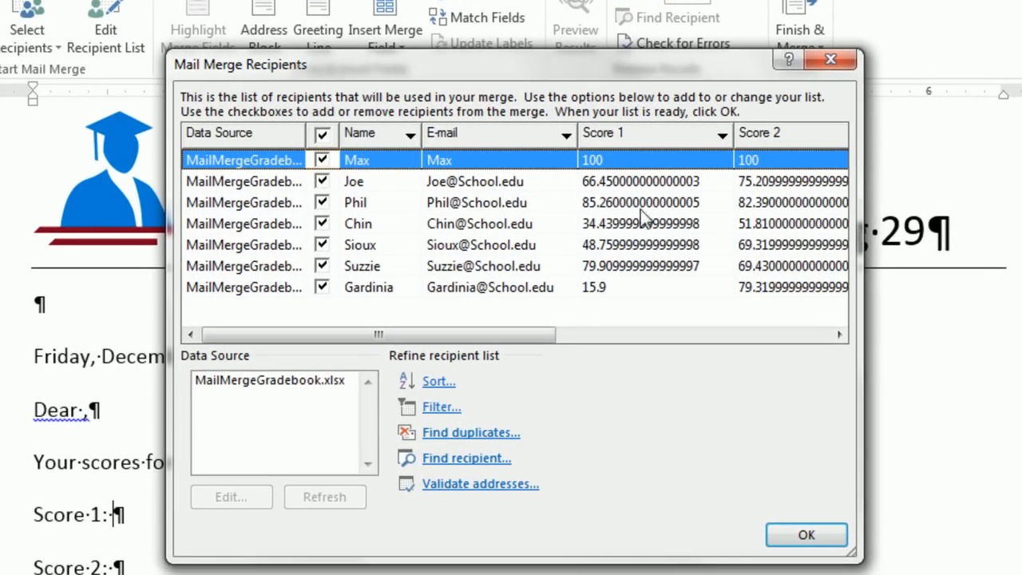
pyautogui.click(838, 334)
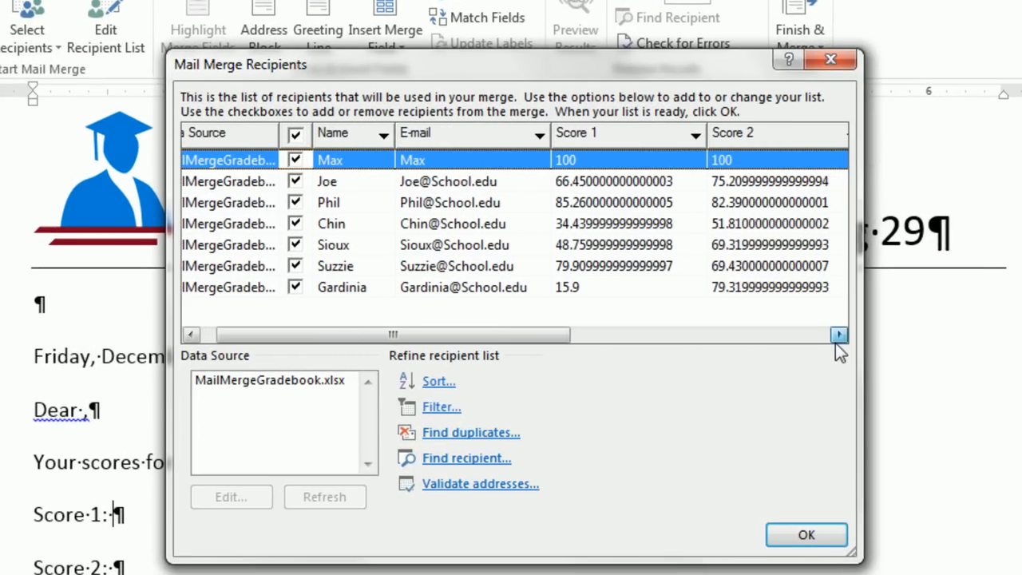
pyautogui.moveTo(571, 341); pyautogui.dragTo(790, 308)
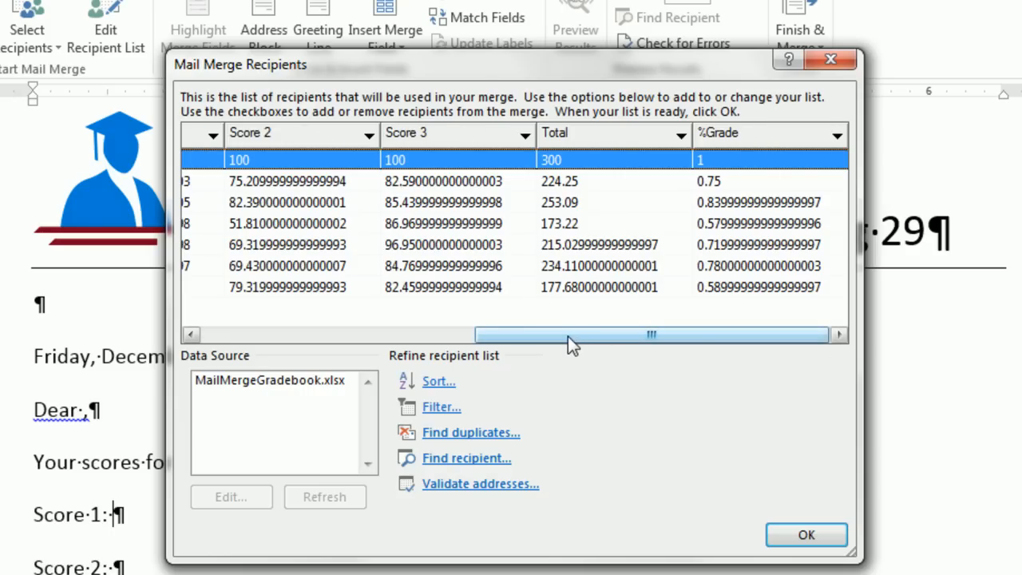
pyautogui.moveTo(568, 336); pyautogui.dragTo(435, 335)
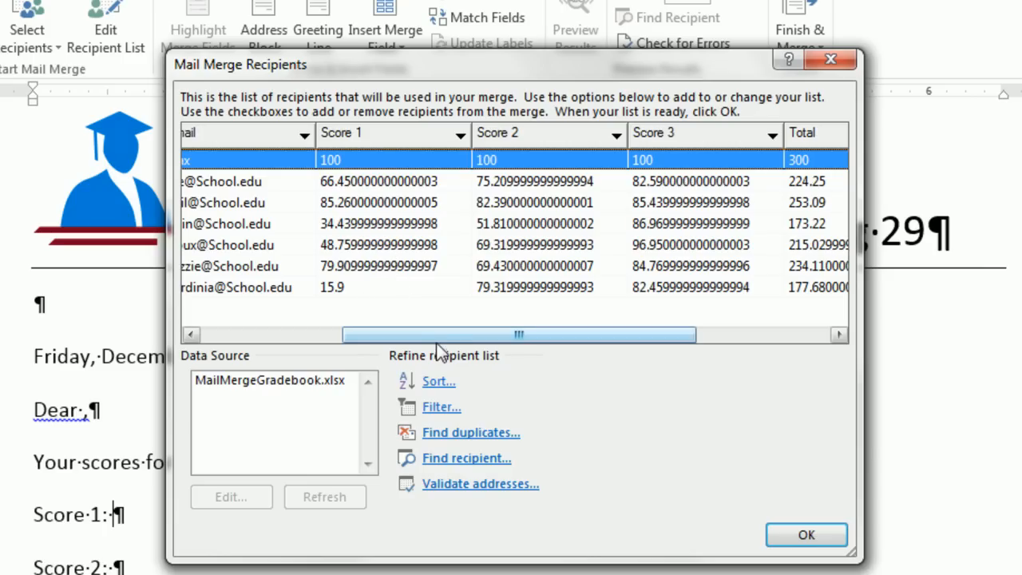
pyautogui.moveTo(436, 336); pyautogui.dragTo(278, 335)
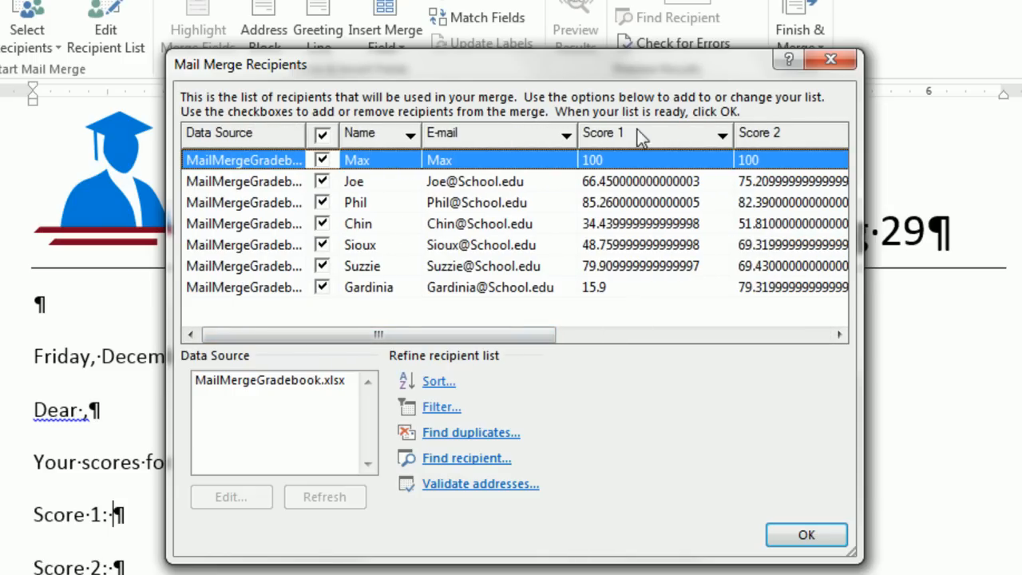
pyautogui.click(803, 535)
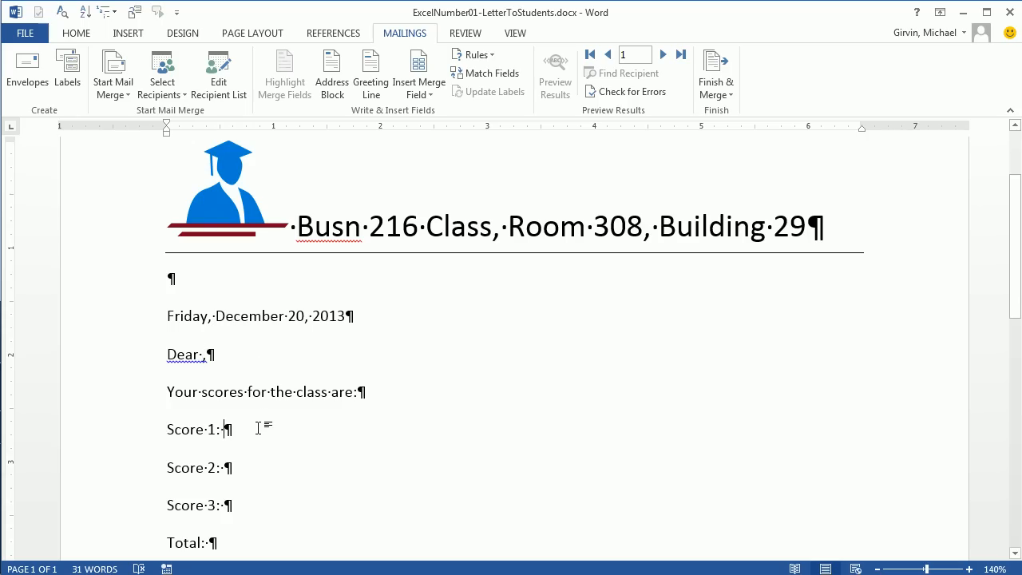
# Insert the Name merge field between "Dear" and the comma in the greeting line
pyautogui.click(204, 355)
pyautogui.scroll(3, 251, 386)
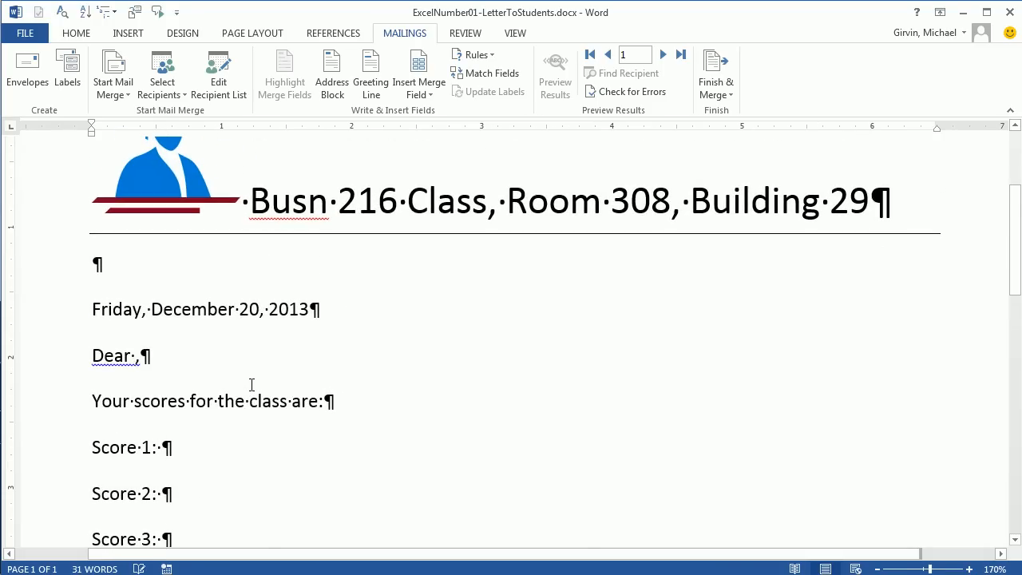
pyautogui.scroll(-1, 251, 385)
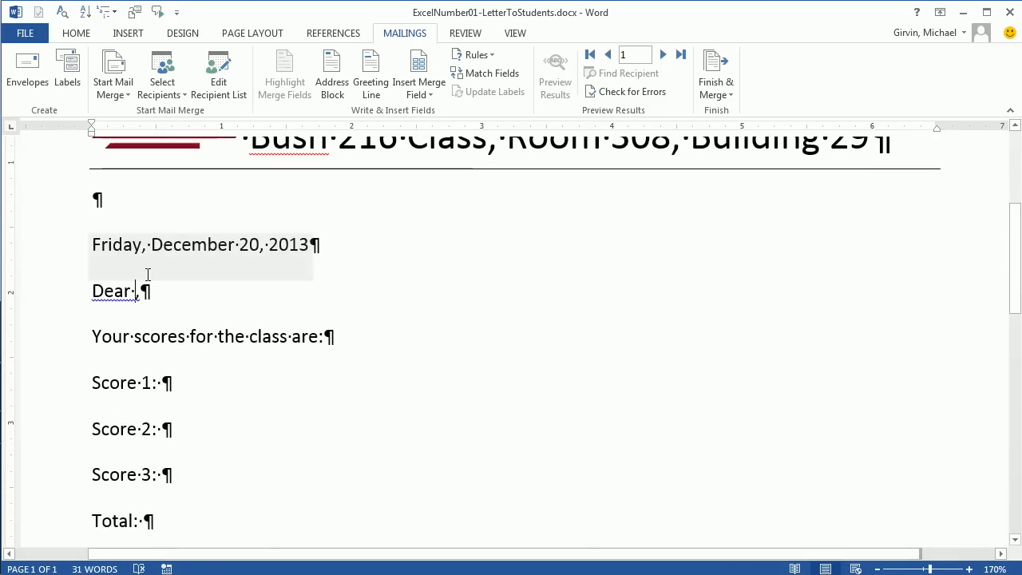
pyautogui.click(431, 95)
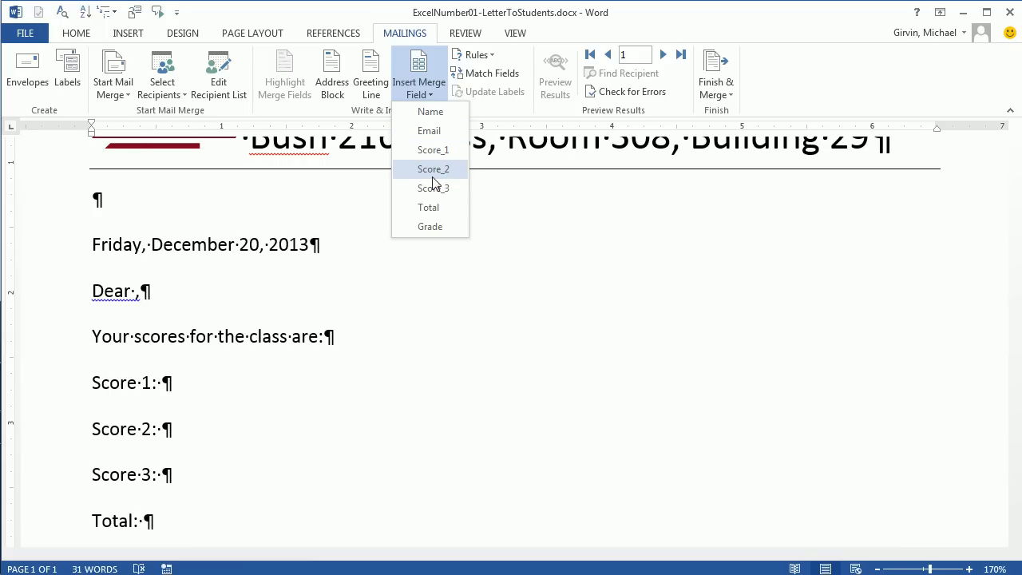
pyautogui.click(431, 115)
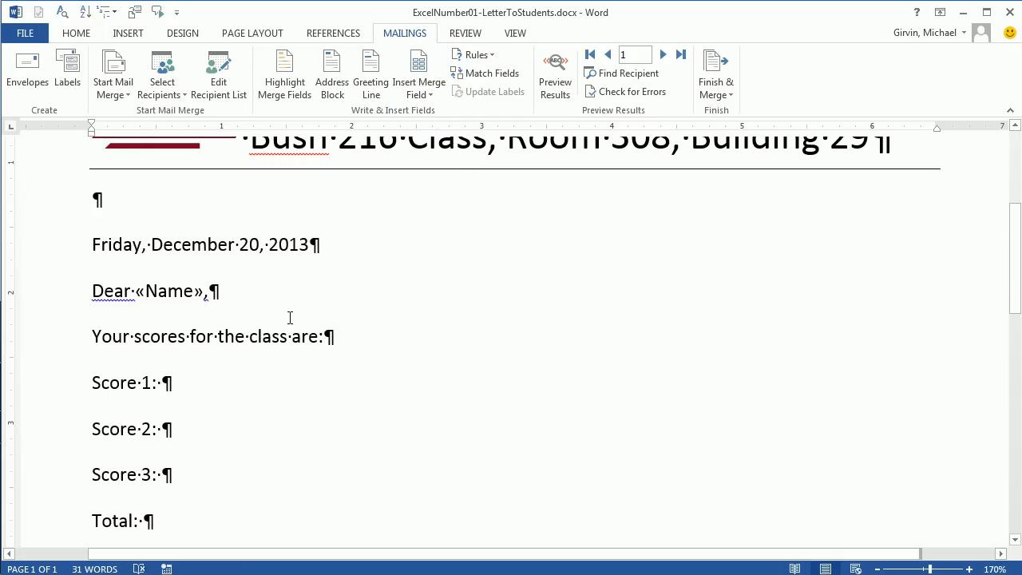
pyautogui.click(159, 293)
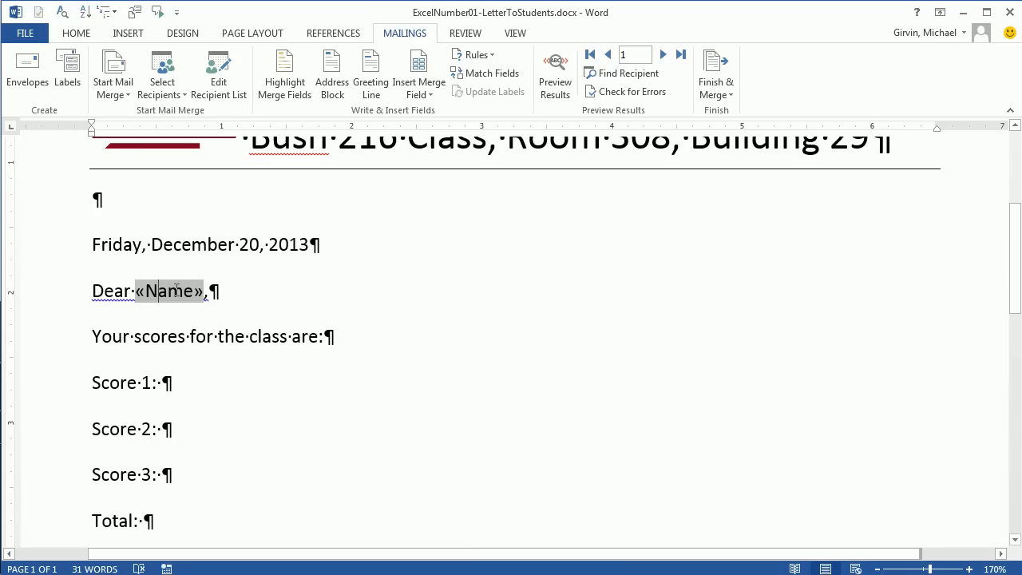
# Insert the Score_1 merge field after "Score 1:" in the letter
pyautogui.click(210, 385)
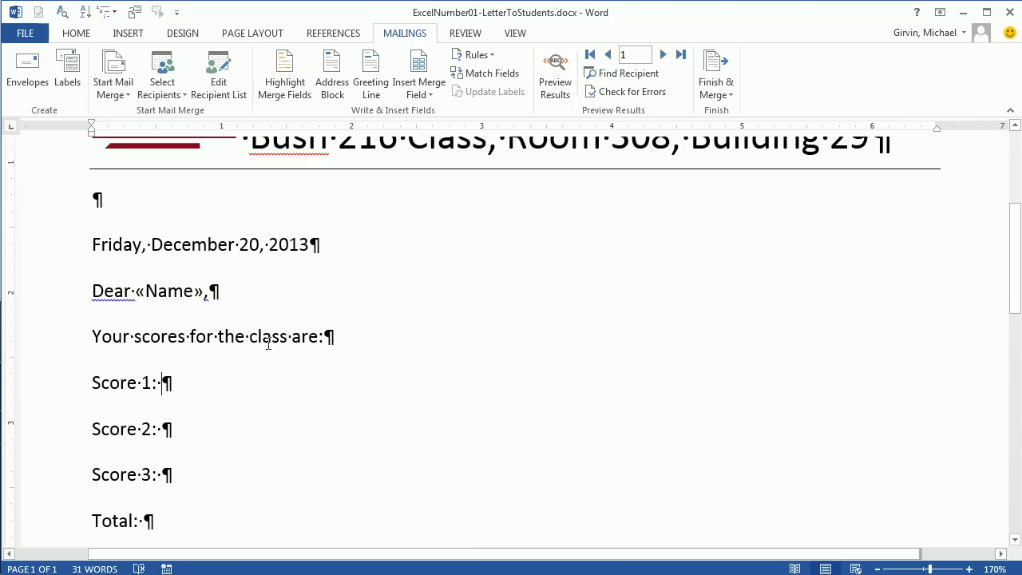
pyautogui.click(418, 89)
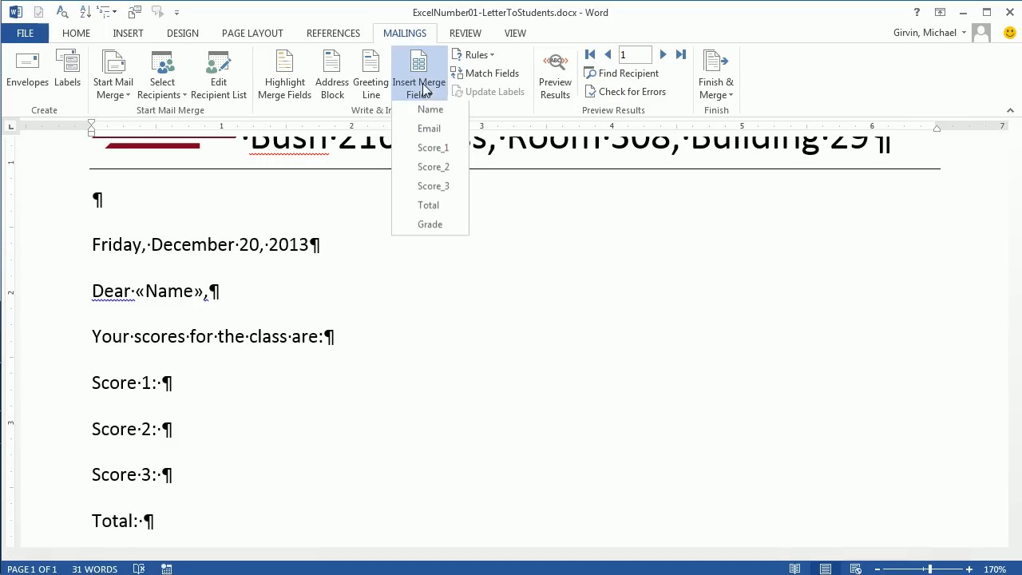
pyautogui.click(429, 150)
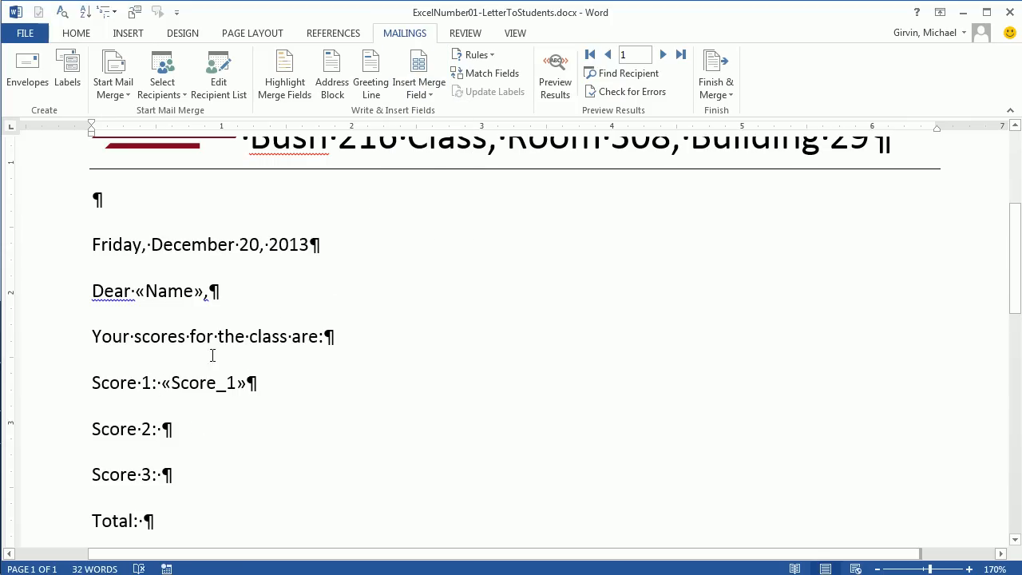
pyautogui.click(202, 381)
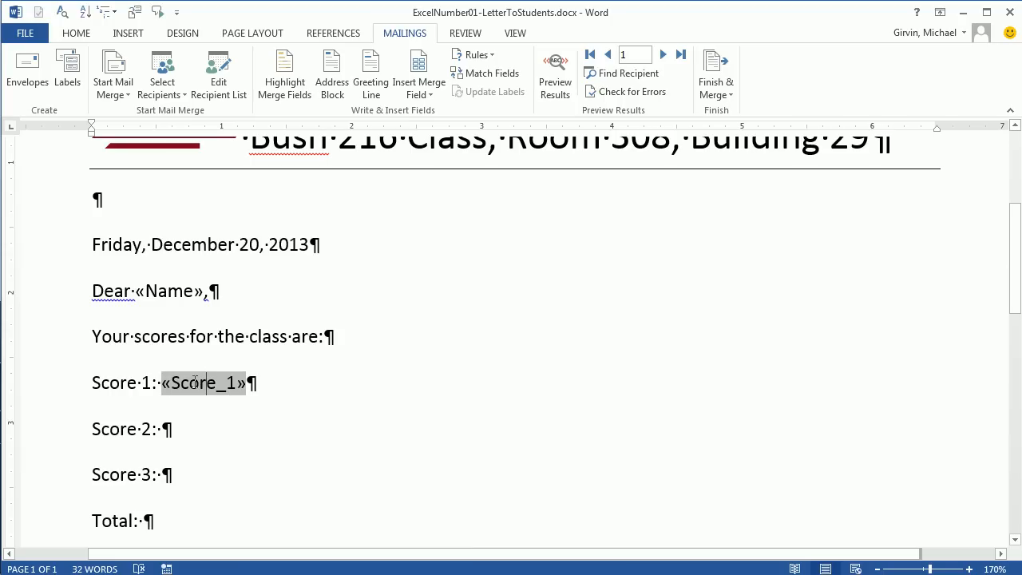
# Insert the Score_2 merge field after "Score 2:" and the Score_3 merge field after "Score 3:"
pyautogui.click(189, 429)
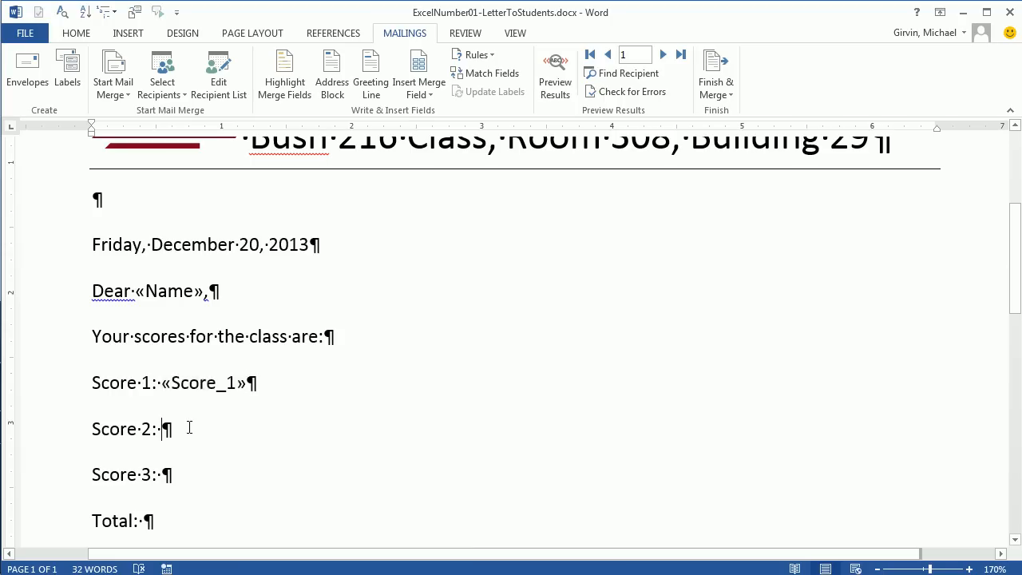
pyautogui.click(421, 89)
pyautogui.click(439, 171)
pyautogui.click(210, 477)
pyautogui.click(428, 95)
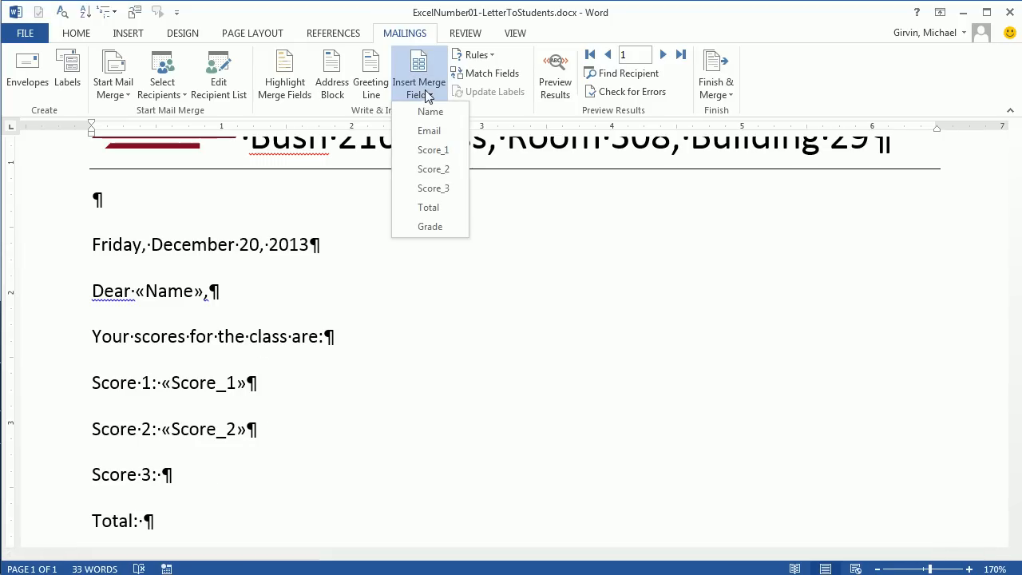
pyautogui.click(433, 188)
# Insert the Total merge field after "Total:" and the Grade merge field after "% Grade:"
pyautogui.scroll(-2, 346, 391)
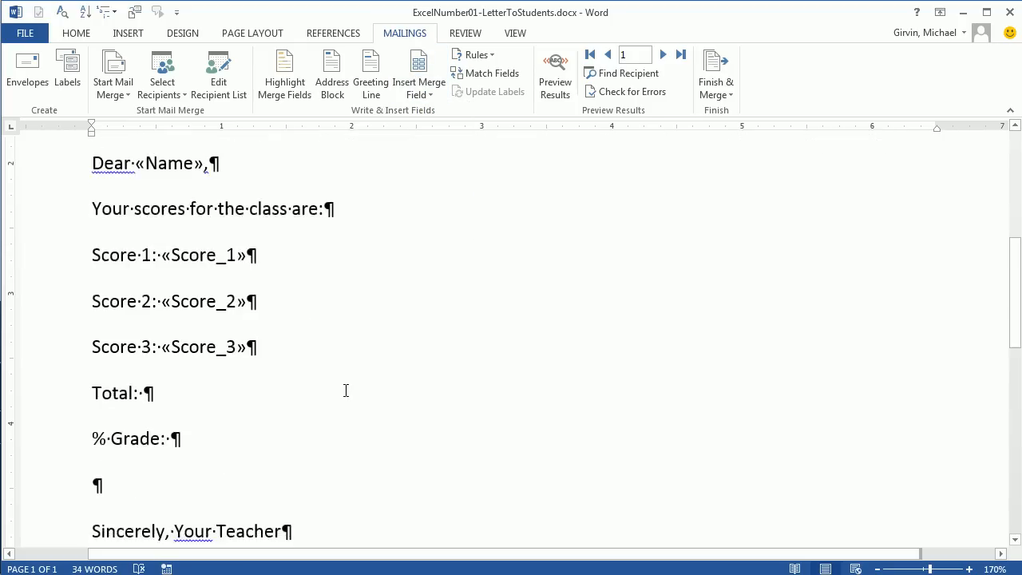
pyautogui.scroll(-1, 346, 390)
pyautogui.click(202, 326)
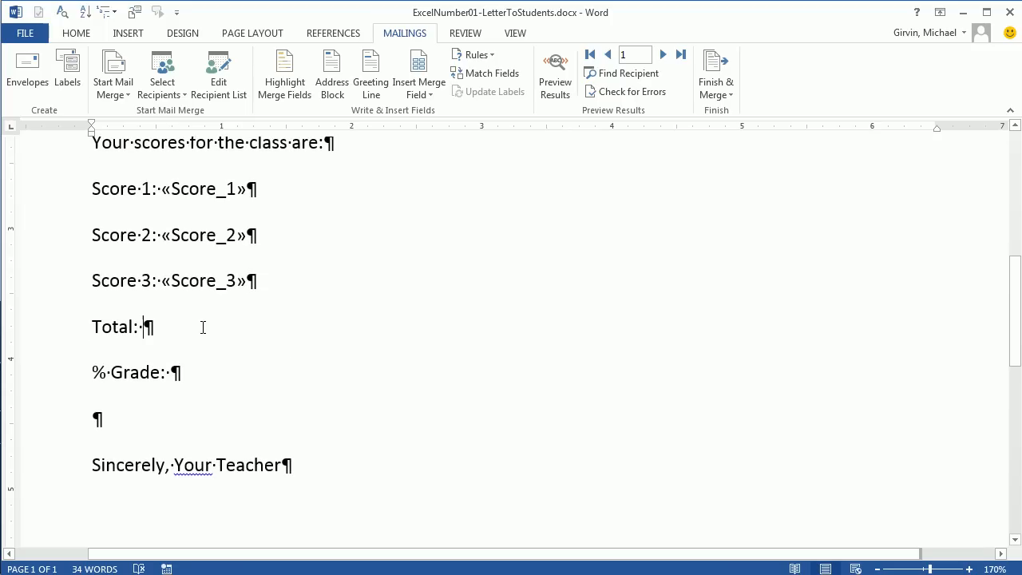
pyautogui.click(424, 89)
pyautogui.click(429, 205)
pyautogui.click(252, 371)
pyautogui.click(420, 89)
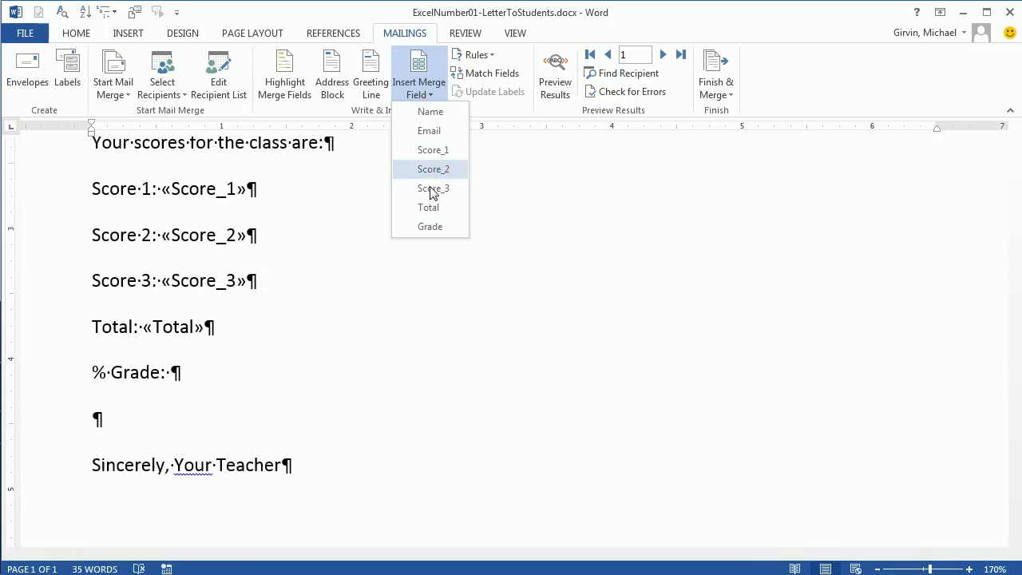
pyautogui.click(430, 227)
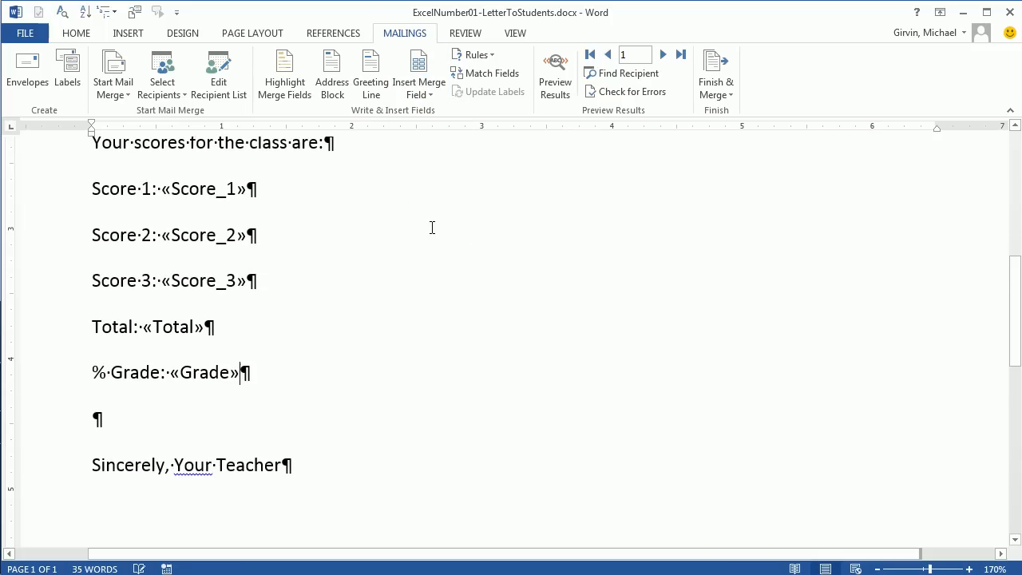
pyautogui.click(221, 369)
pyautogui.click(181, 327)
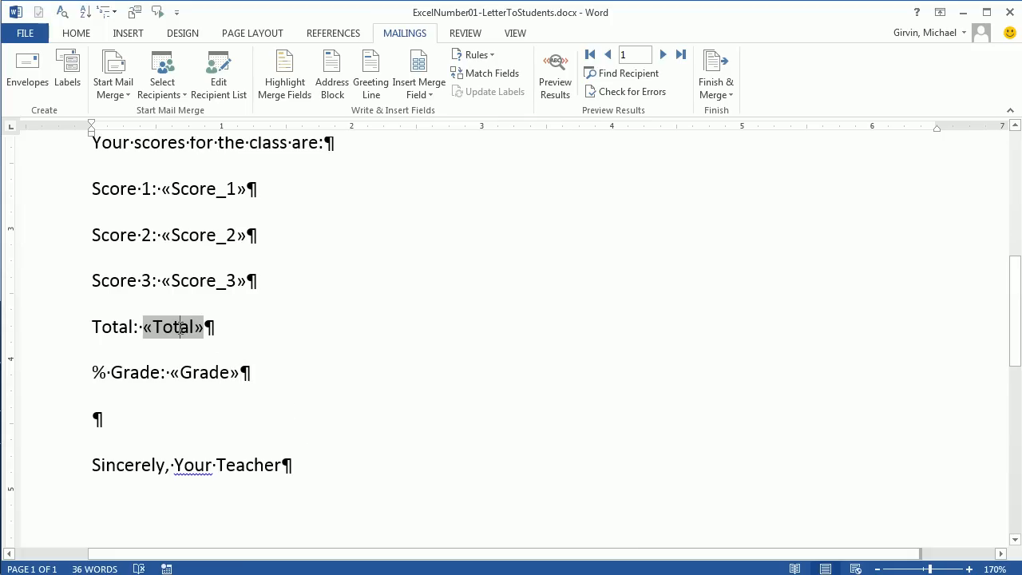
# Preview the merge results, advance to the second recipient's letter and check how the Score 1 number is displayed
pyautogui.scroll(1, 180, 328)
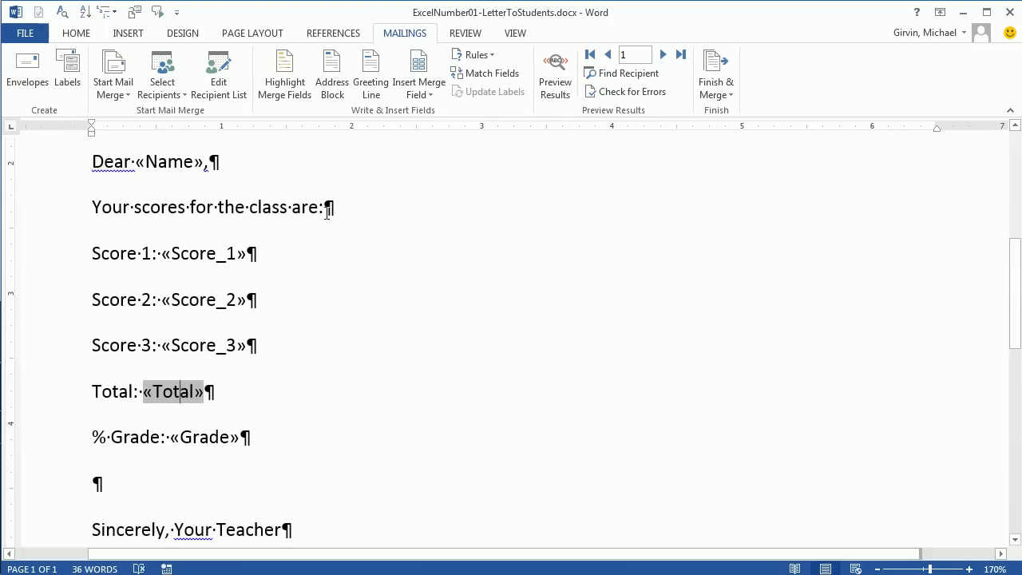
pyautogui.click(559, 94)
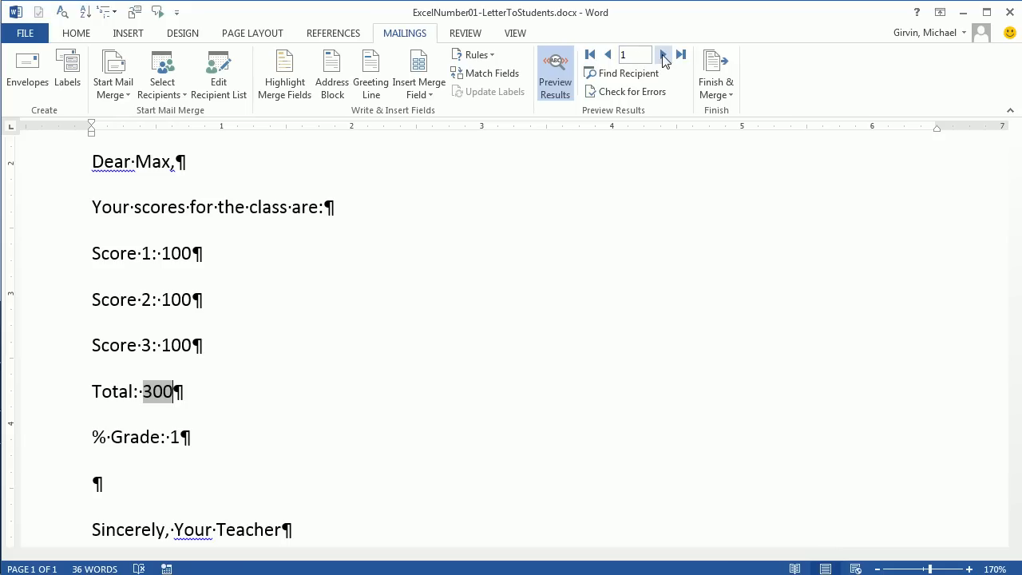
pyautogui.click(663, 54)
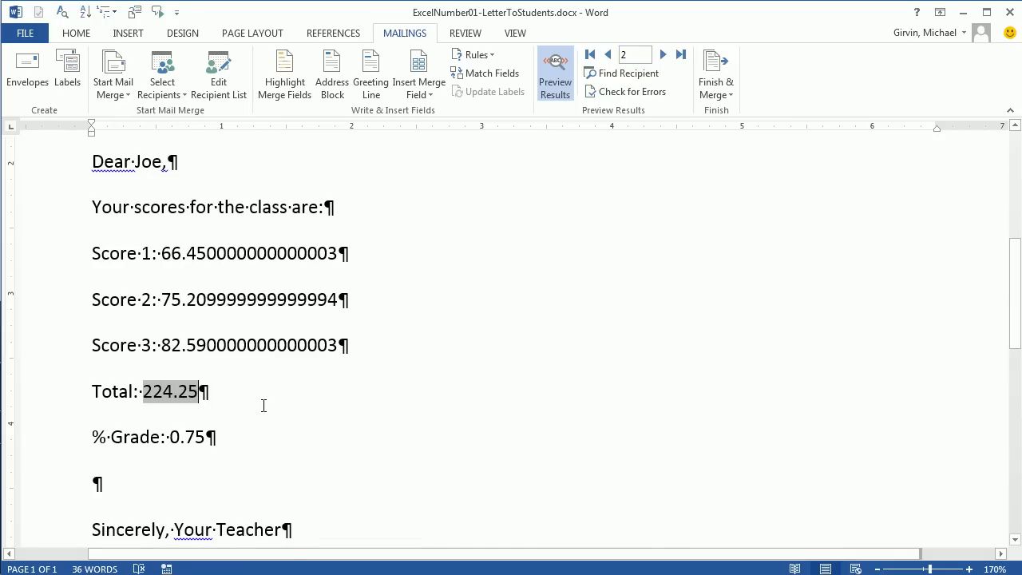
pyautogui.click(236, 253)
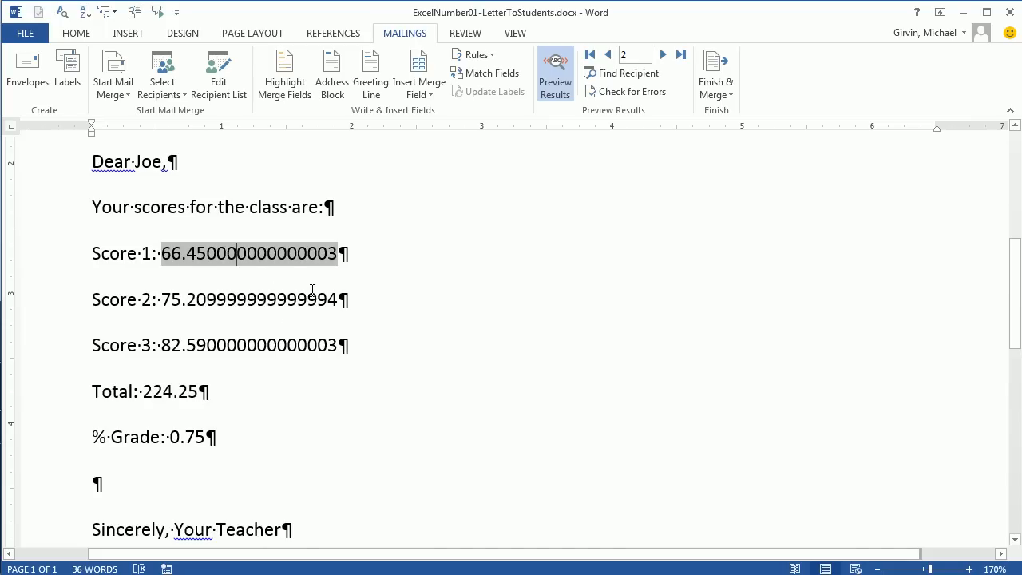
# Toggle the letter between merged results and field codes, and examine the code behind the Score 1 merge field
pyautogui.click(378, 251)
pyautogui.hotkey('alt', 'F9')
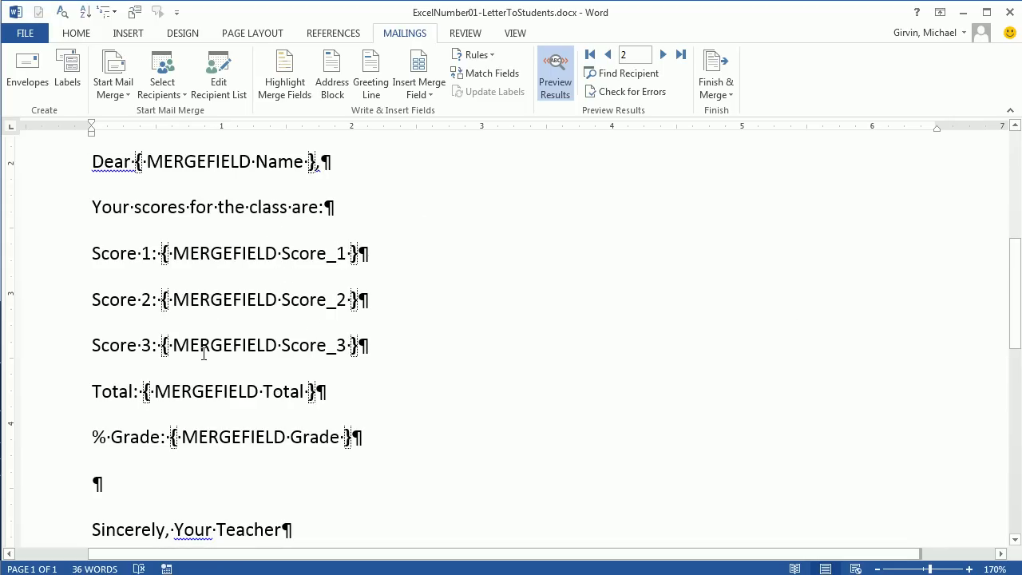
pyautogui.hotkey('alt', 'F9')
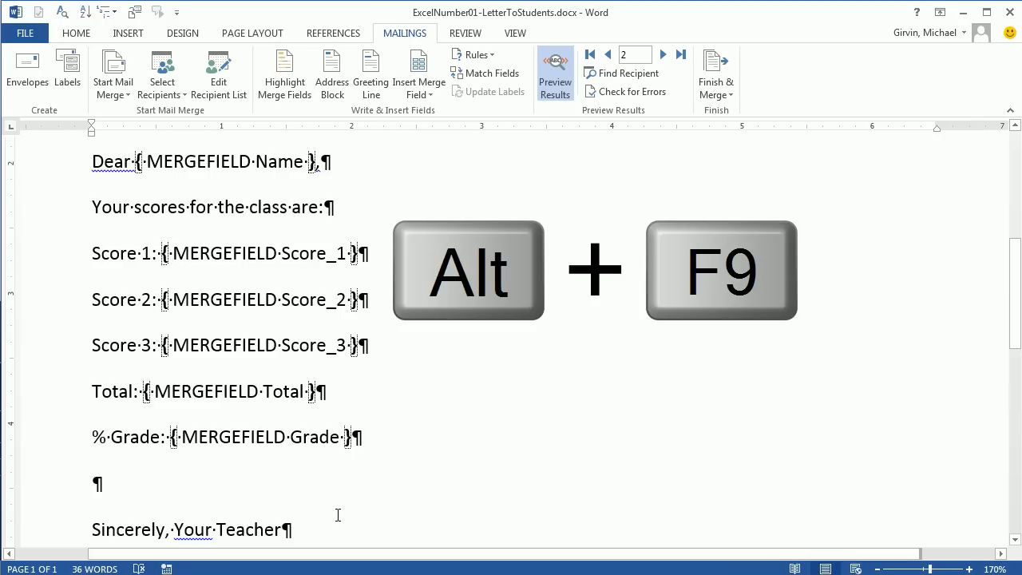
pyautogui.hotkey('alt', 'F9')
pyautogui.hotkey('alt', 'F9')
pyautogui.hotkey('alt', 'F9')
pyautogui.hotkey('alt', 'F9')
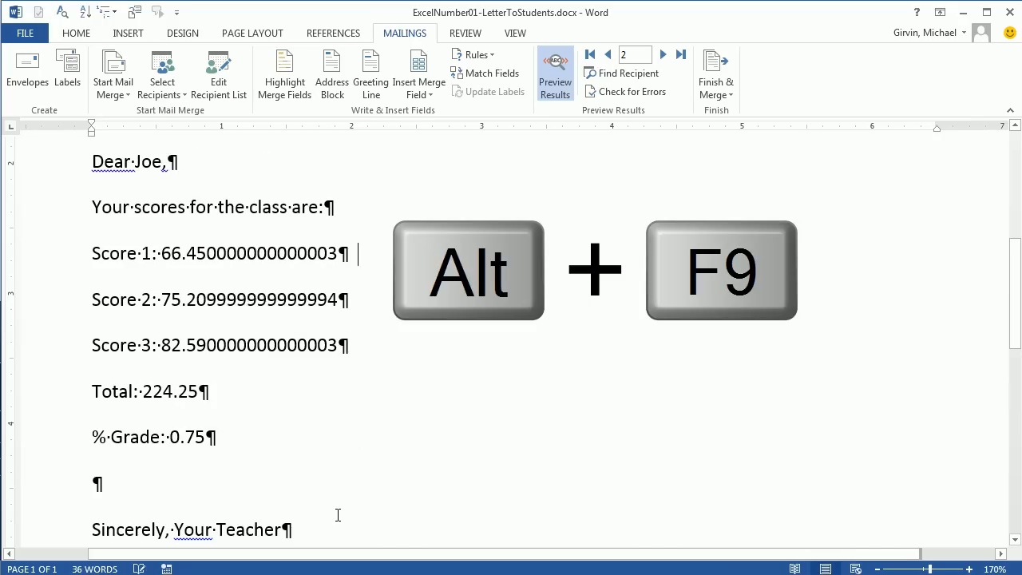
pyautogui.hotkey('alt', 'F9')
pyautogui.hotkey('alt', 'F9')
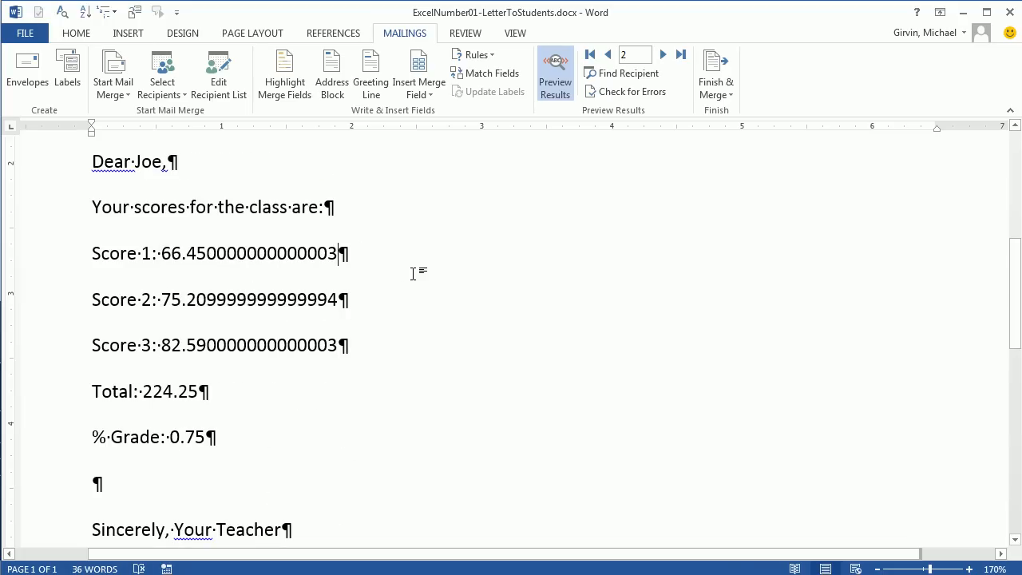
pyautogui.hotkey('alt', 'F9')
pyautogui.moveTo(162, 253); pyautogui.dragTo(357, 253)
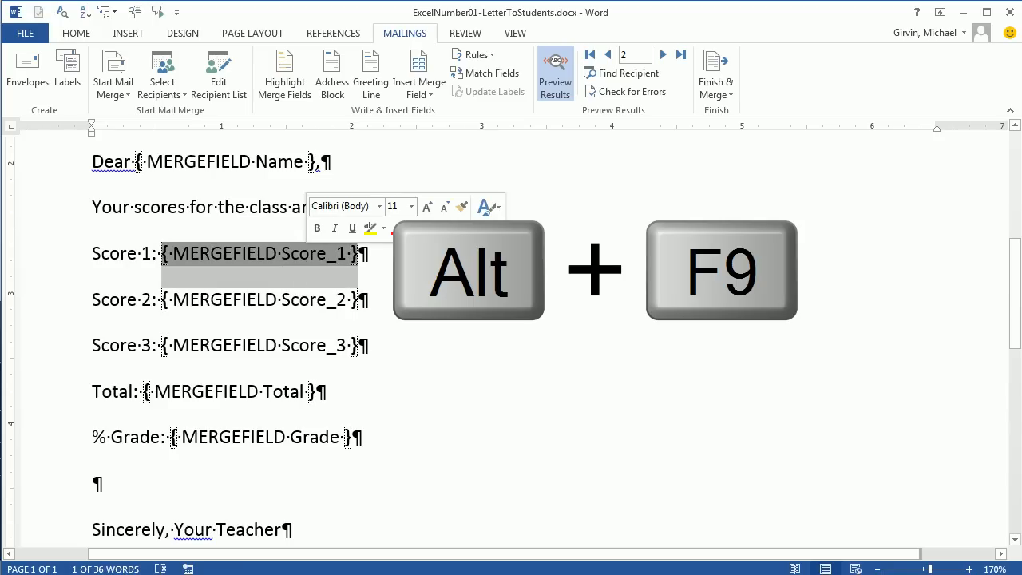
pyautogui.click(359, 253)
pyautogui.hotkey('alt', 'F9')
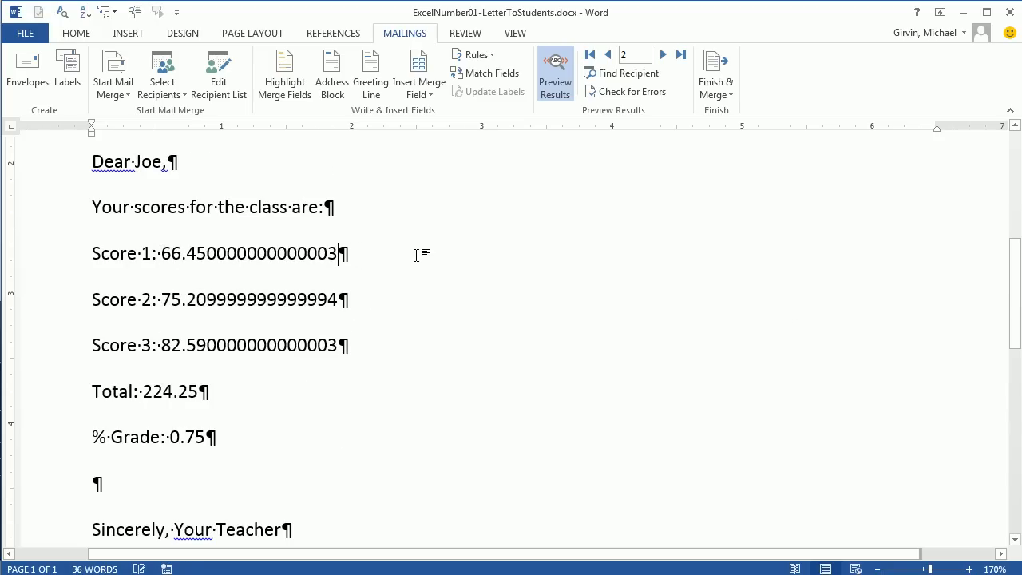
# Examine the field code behind the date line above the greeting and return to the merged results
pyautogui.scroll(2, 263, 221)
pyautogui.scroll(-1, 262, 221)
pyautogui.click(265, 198)
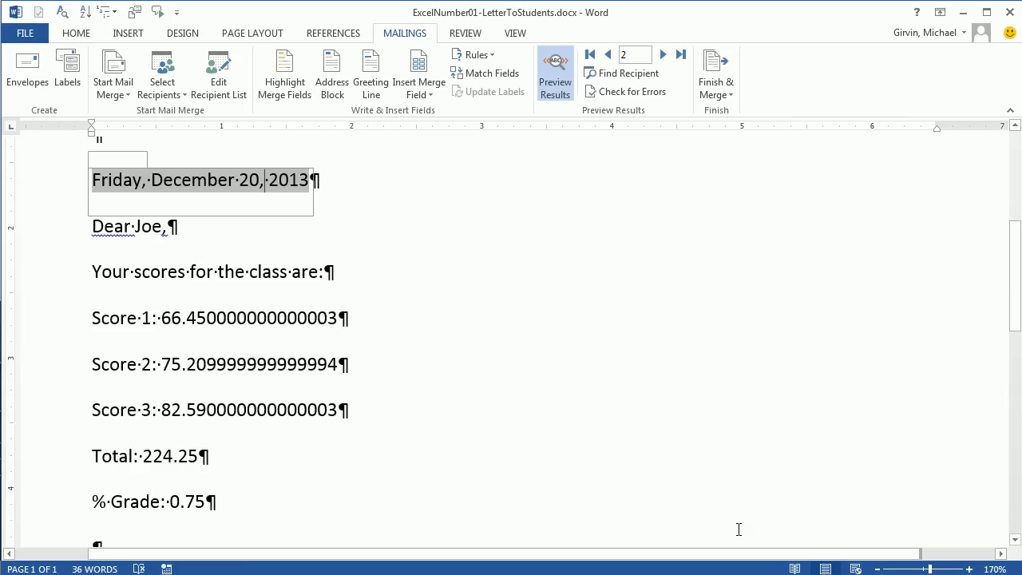
pyautogui.hotkey('alt', 'F9')
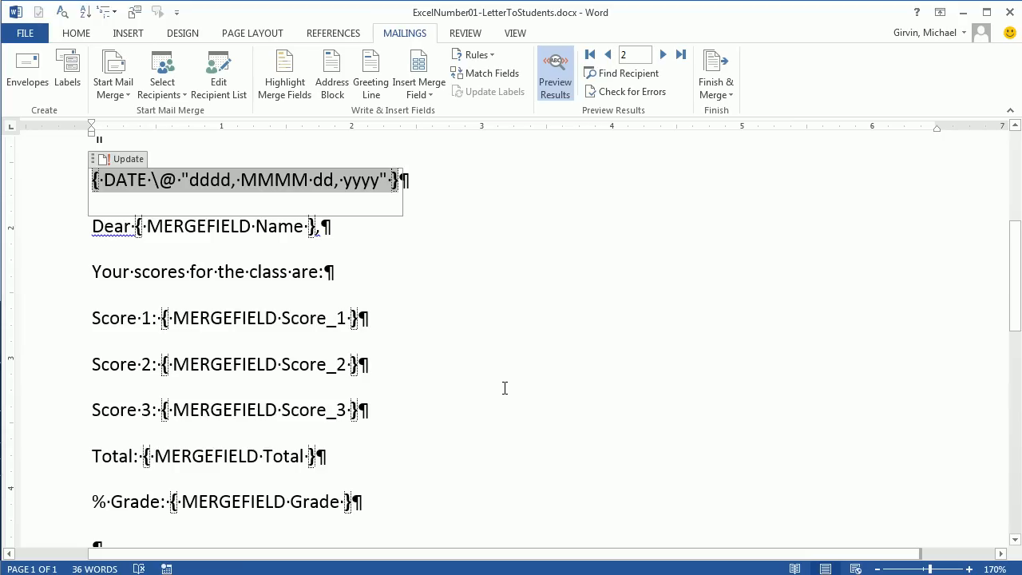
pyautogui.hotkey('alt', 'F9')
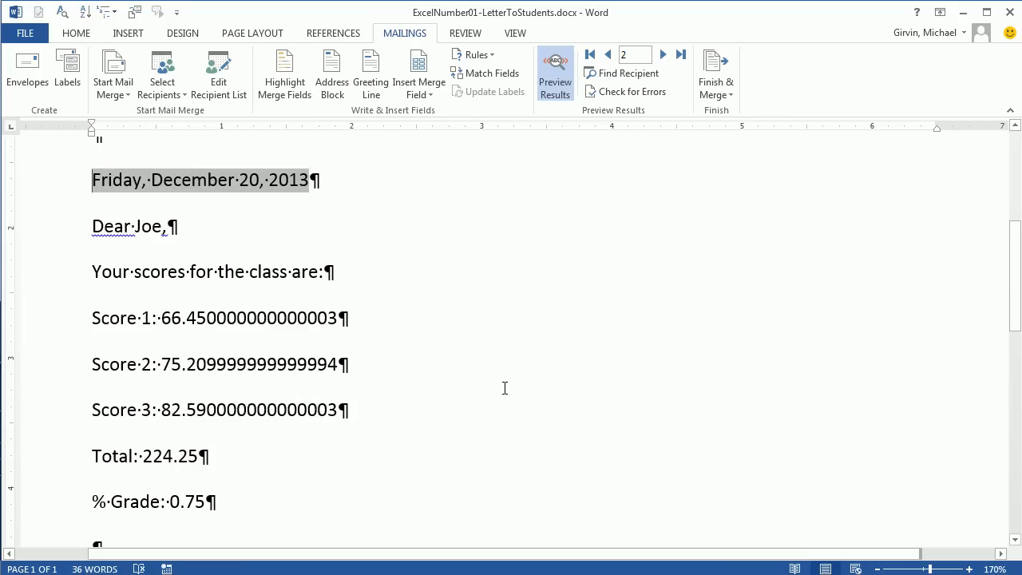
# Display the field codes and place the insertion point just before the closing brace of the Score_1 field
pyautogui.hotkey('alt', 'F9')
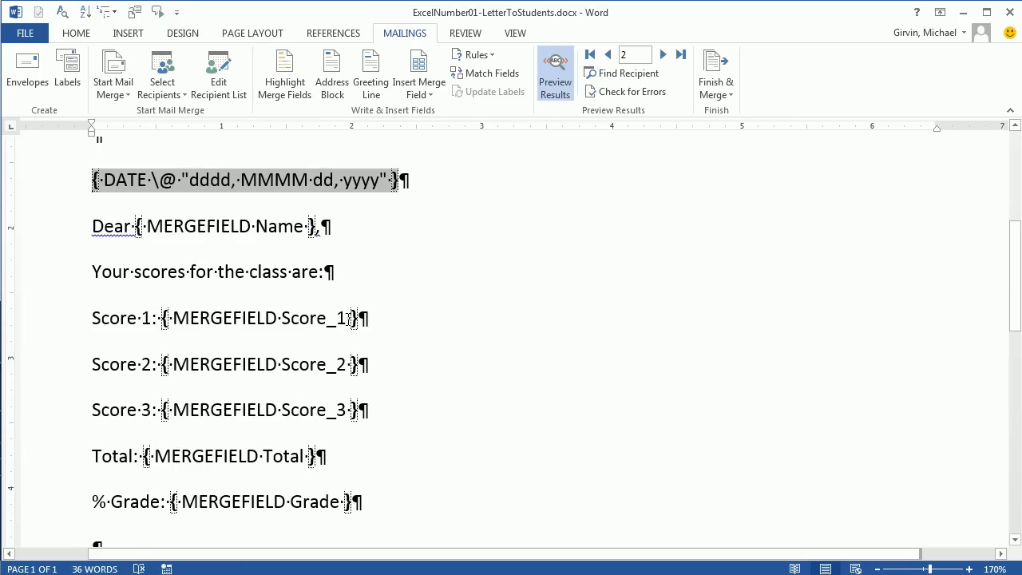
pyautogui.doubleClick(352, 320)
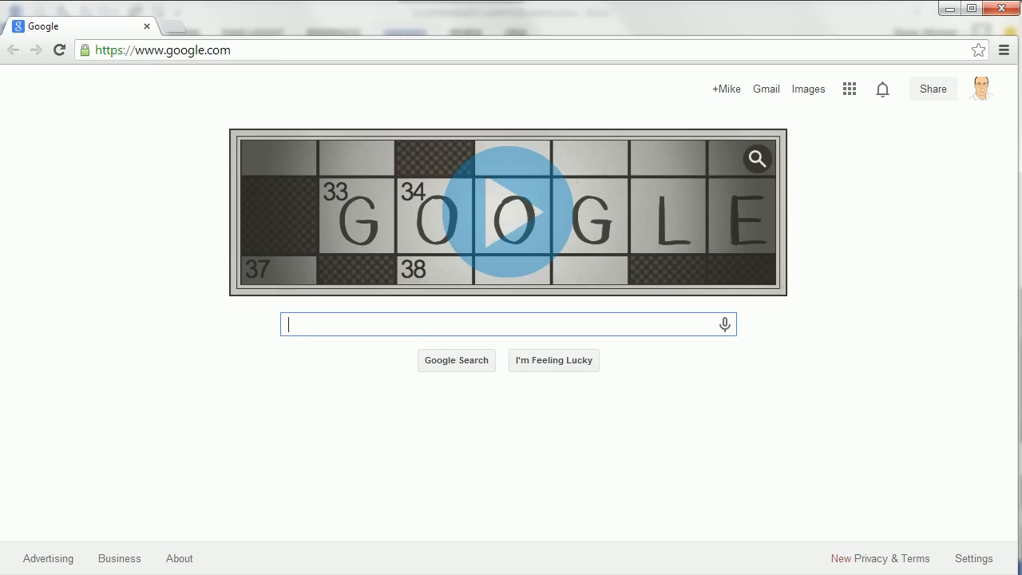
# In the Chrome browser, search Google for "mail merge number format" and open the Office.com article "Answer Box: Numbers don't merge right in Word"
pyautogui.write('mail me')
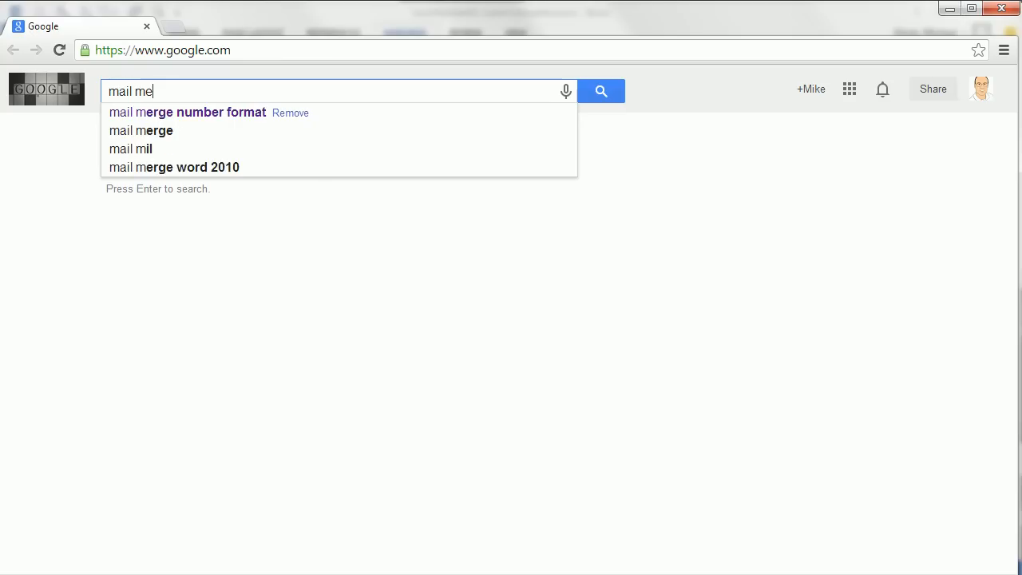
pyautogui.write('rge number')
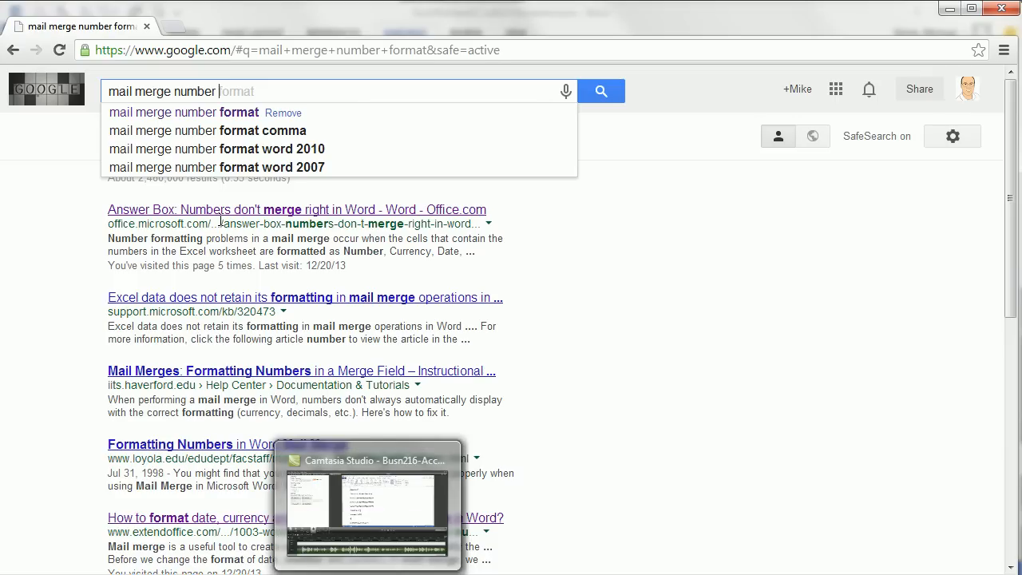
pyautogui.click(212, 118)
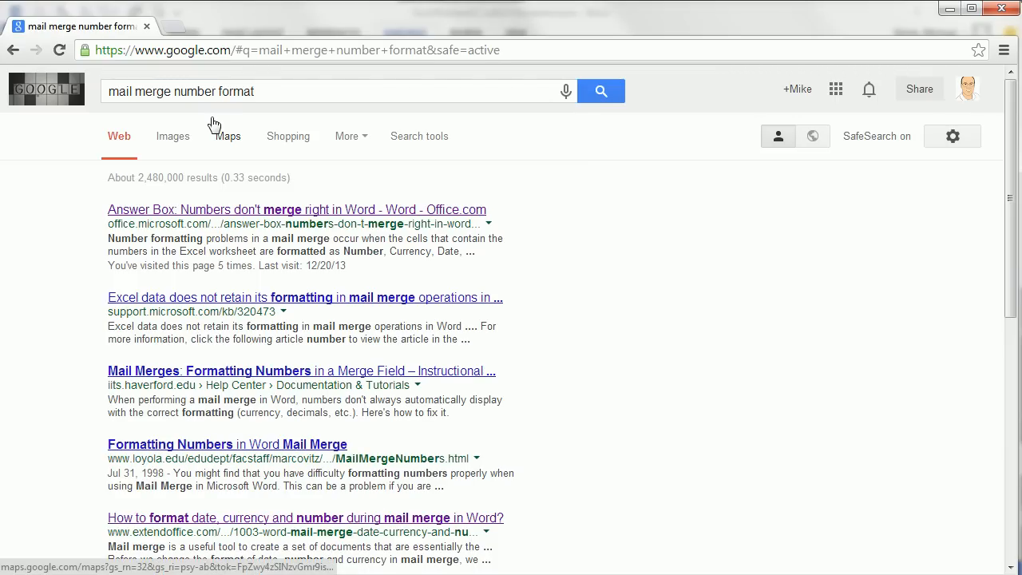
pyautogui.click(272, 211)
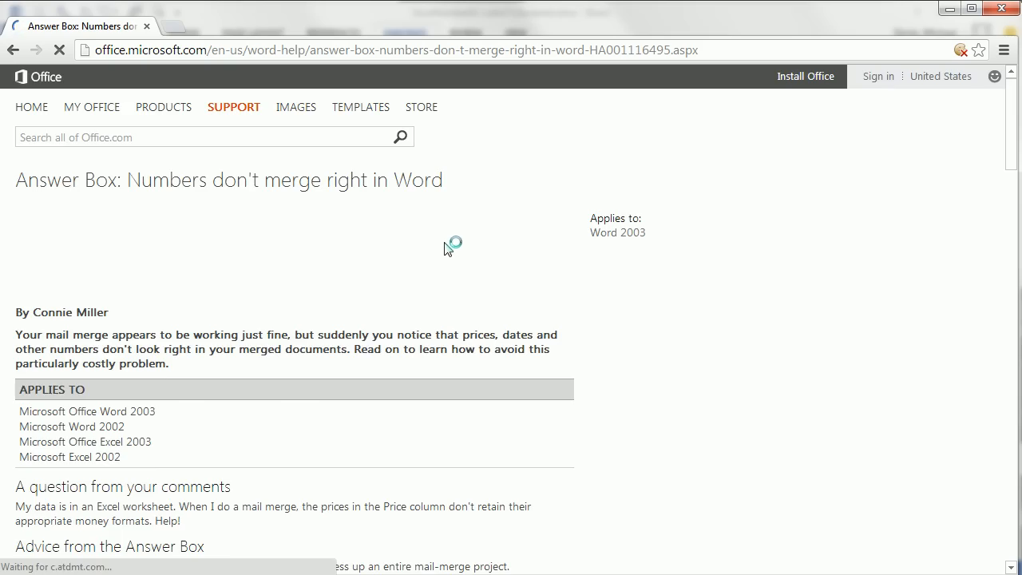
# Read the article's section on formatting numbers with field codes and its breakdown of the switch, and close the browser
pyautogui.scroll(-4, 449, 245)
pyautogui.scroll(-5, 449, 248)
pyautogui.scroll(-5, 445, 263)
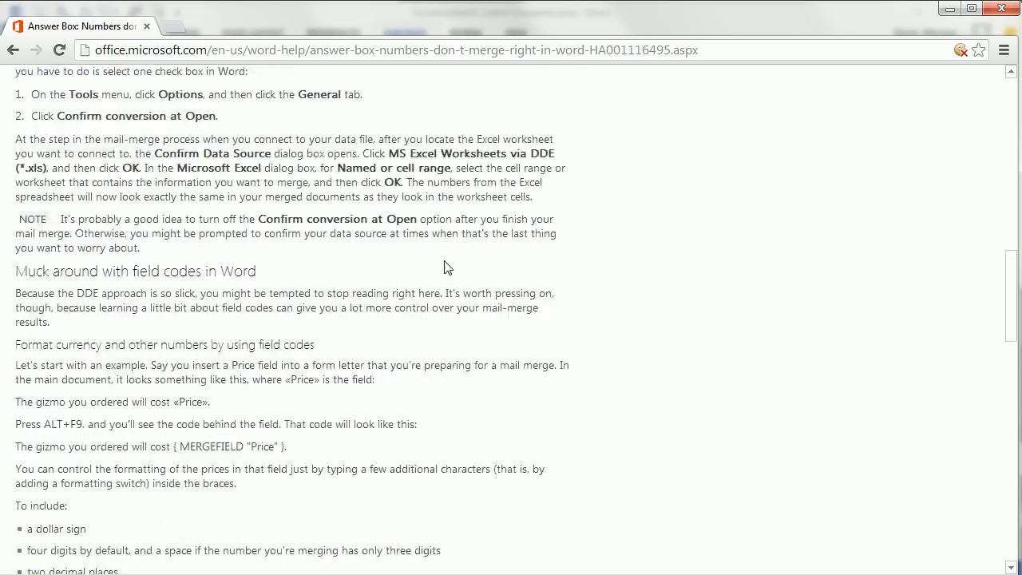
pyautogui.scroll(-6, 445, 266)
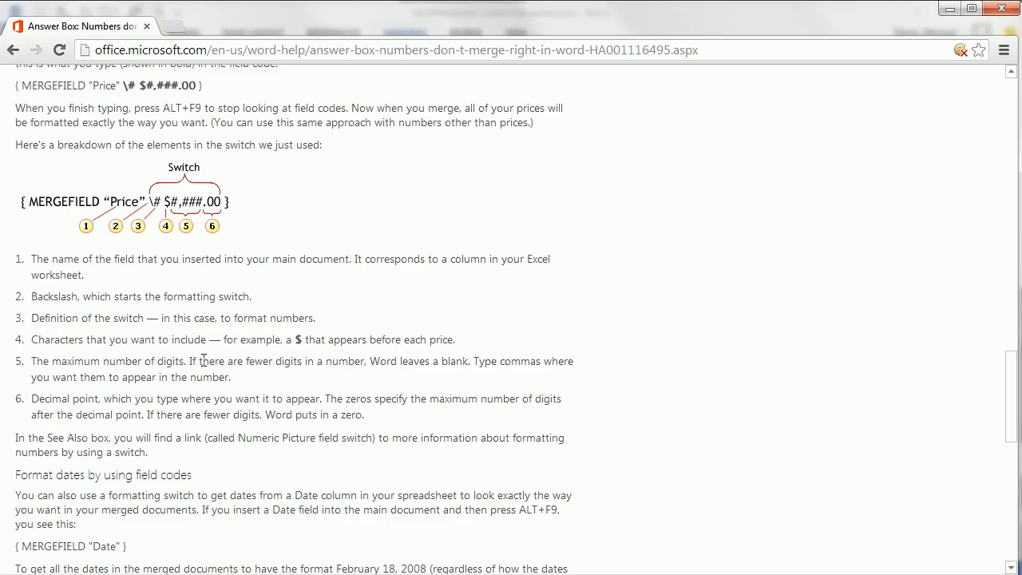
pyautogui.scroll(1, 206, 366)
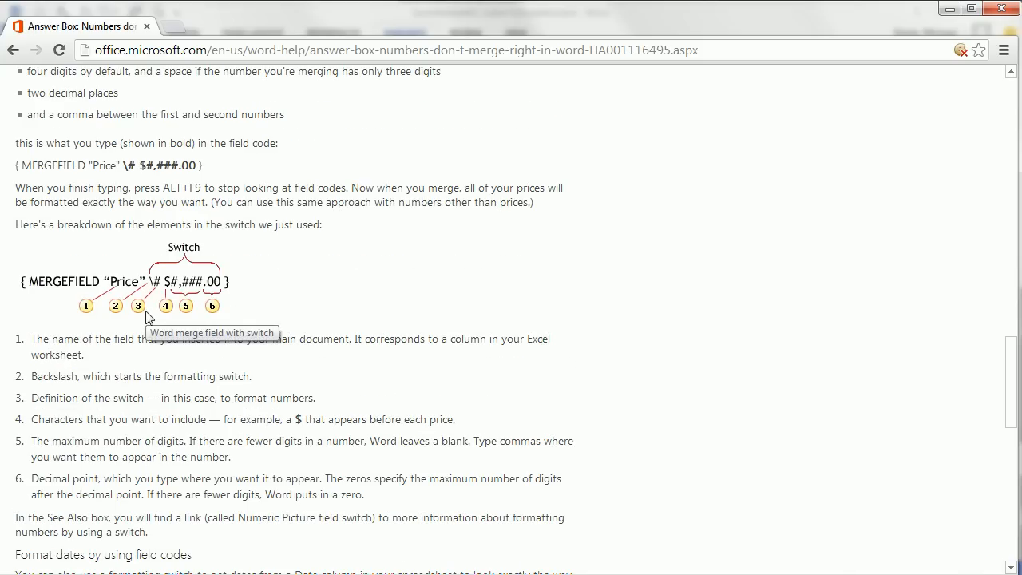
pyautogui.scroll(15, 200, 343)
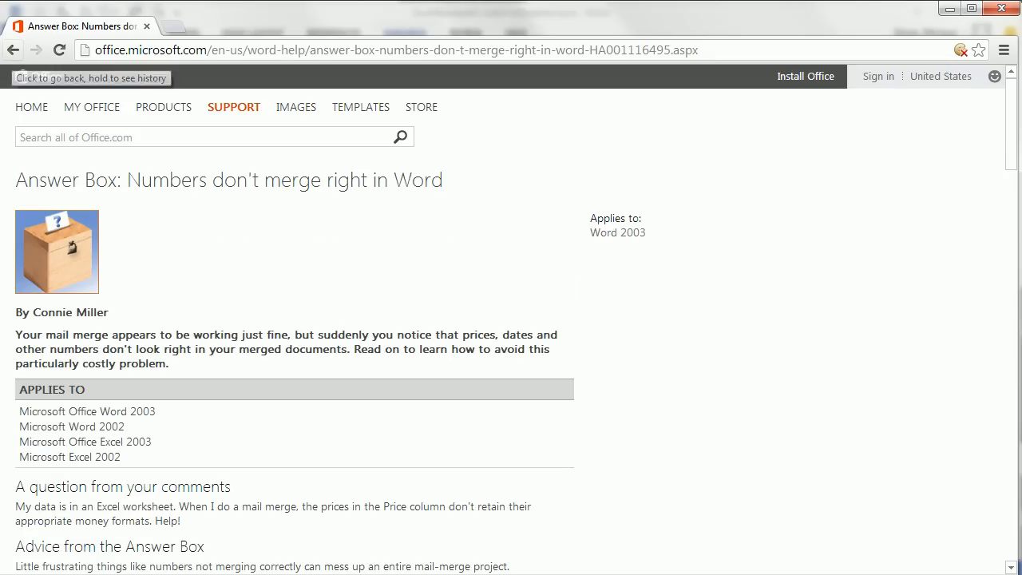
pyautogui.click(1000, 11)
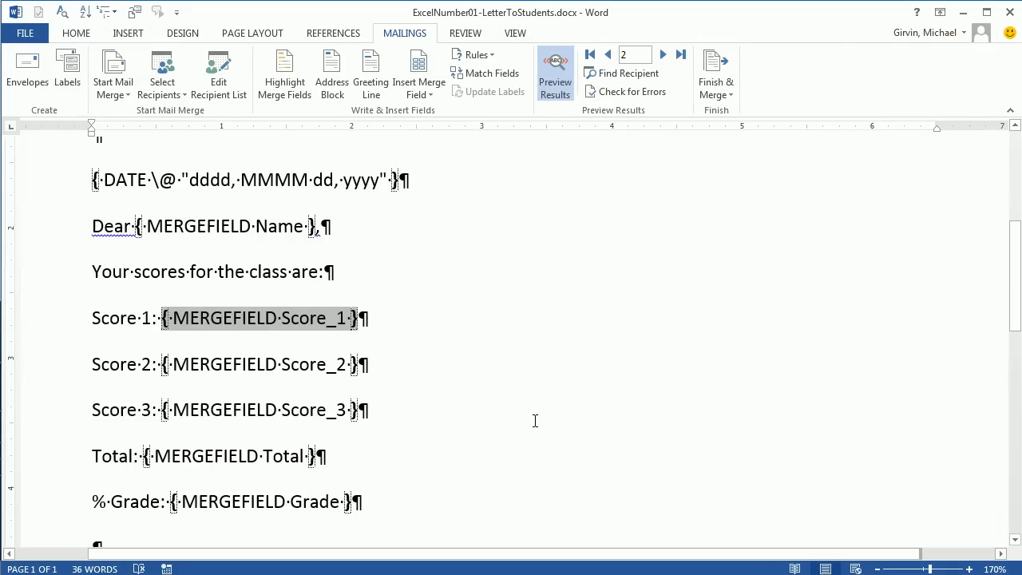
# Add the number format switch \# 0.00 to the Score_1 field, and refresh the preview by visiting the first recipient and returning to the second
pyautogui.write('\\')
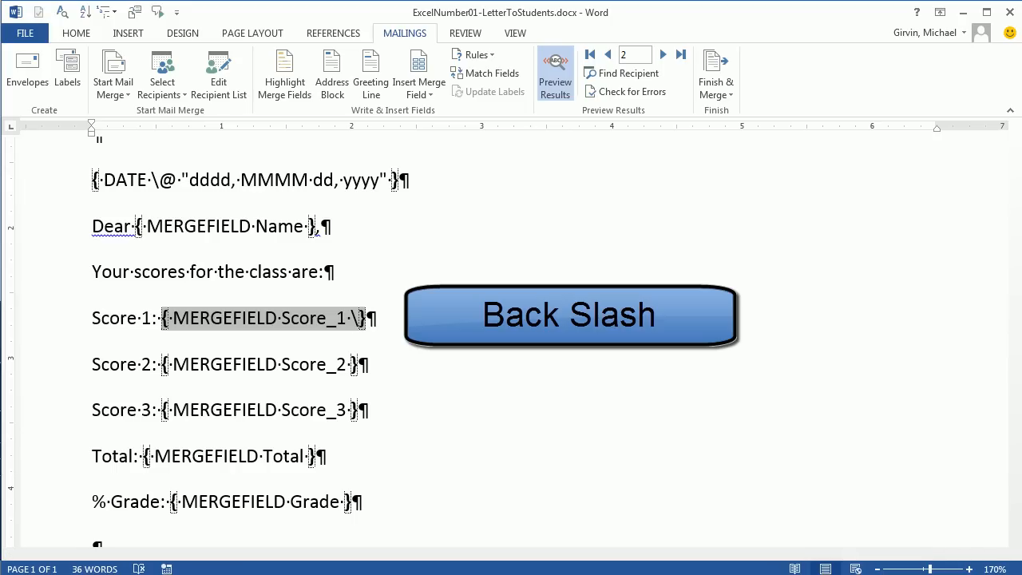
pyautogui.write('# ')
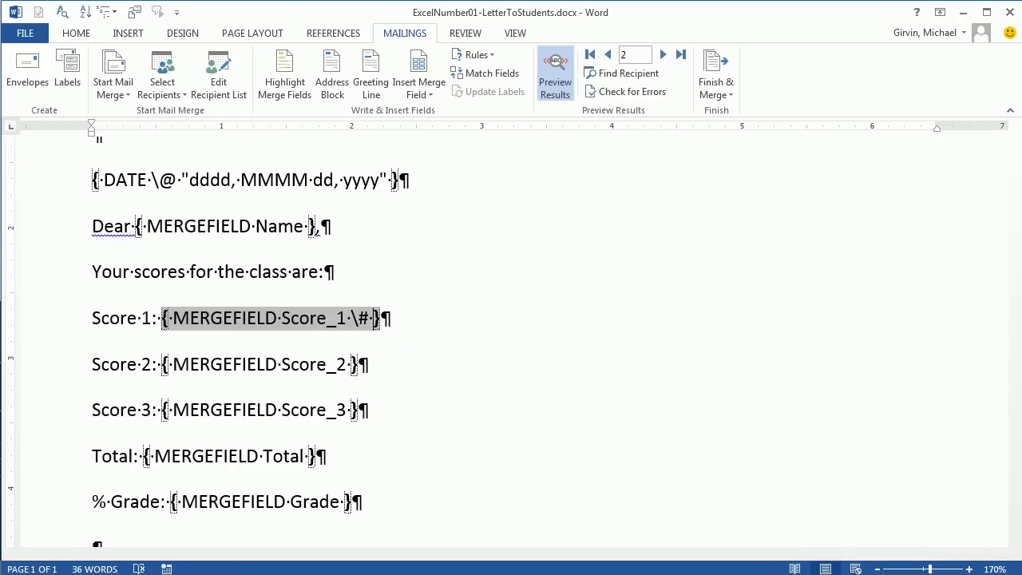
pyautogui.write('0.00')
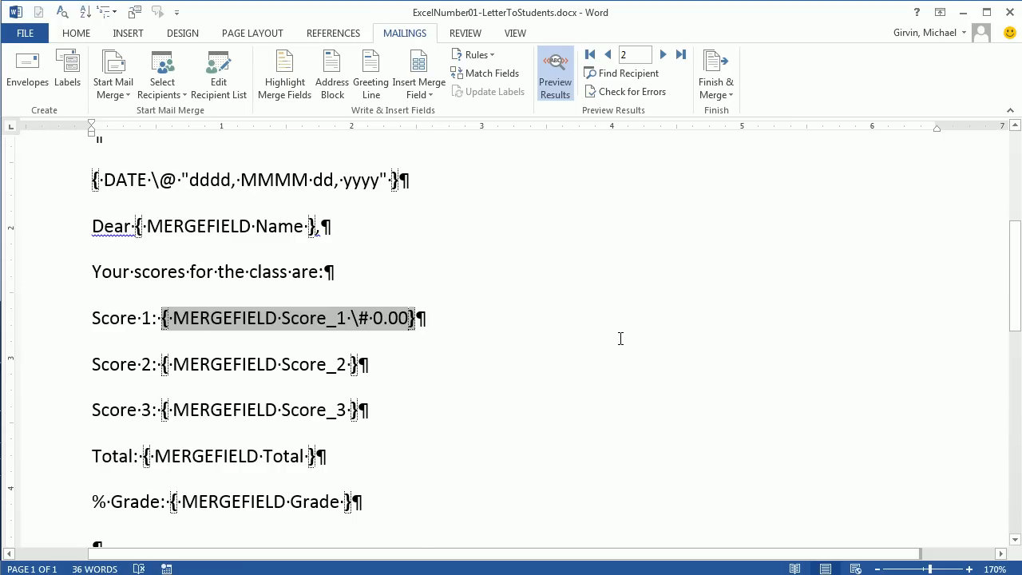
pyautogui.hotkey('alt', 'F9')
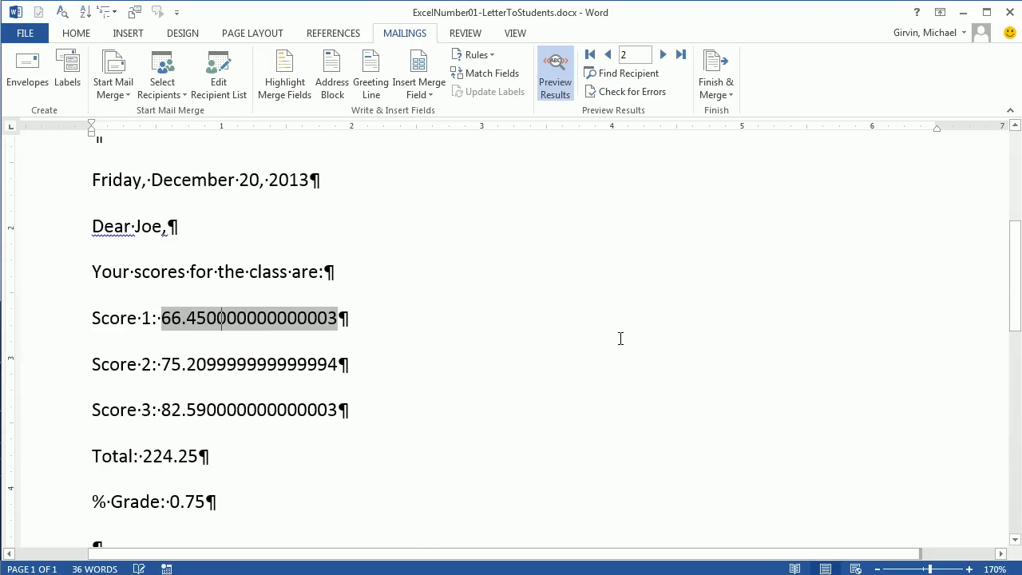
pyautogui.click(609, 56)
pyautogui.click(664, 56)
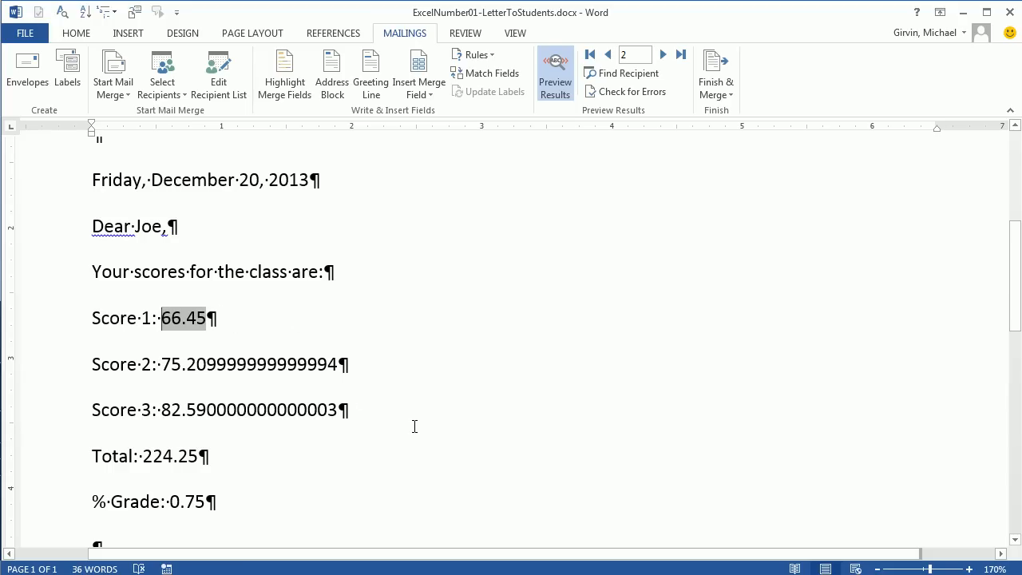
# Copy the \# 0.00 switch from the Score_1 field code into the Score_2, Score_3 and Total fields
pyautogui.hotkey('alt', 'F9')
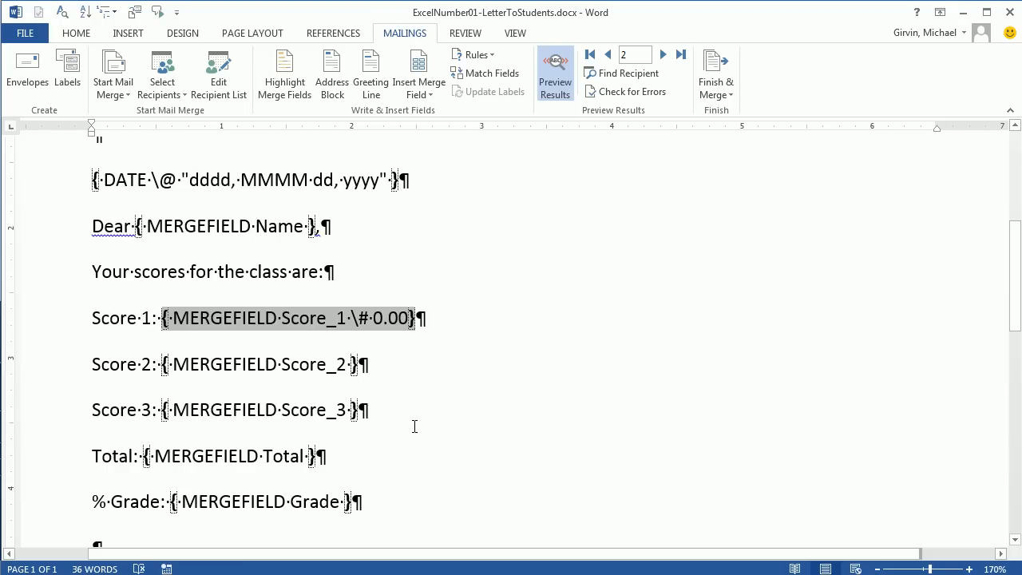
pyautogui.moveTo(351, 318); pyautogui.dragTo(409, 318)
pyautogui.hotkey('ctrl', 'c')
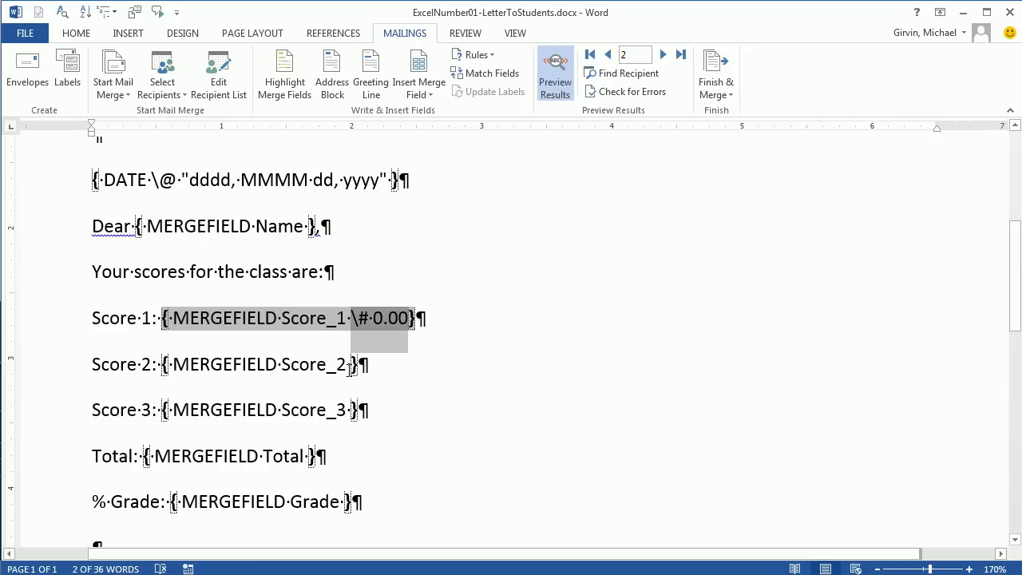
pyautogui.click(349, 369)
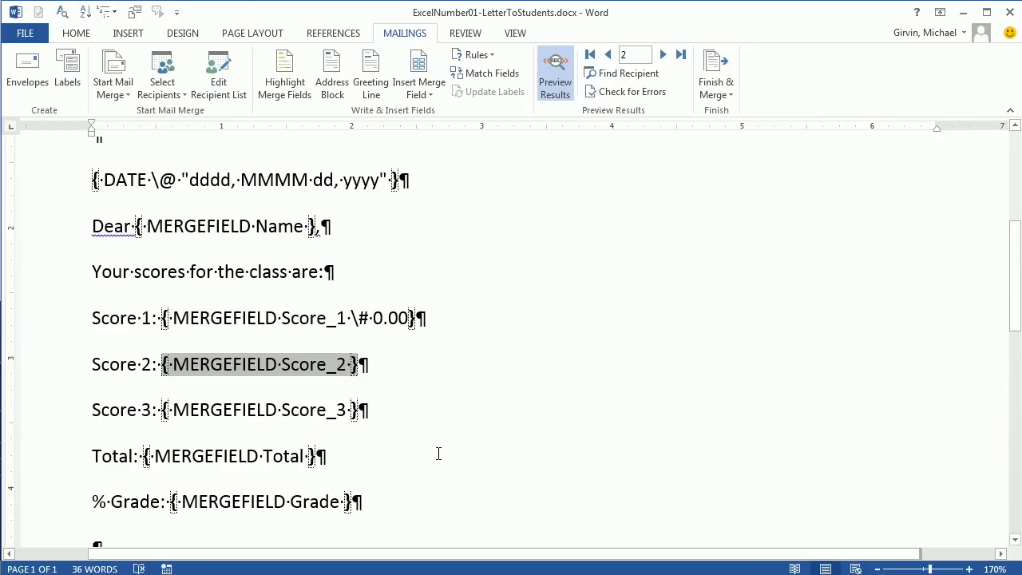
pyautogui.hotkey('ctrl', 'v')
pyautogui.click(351, 410)
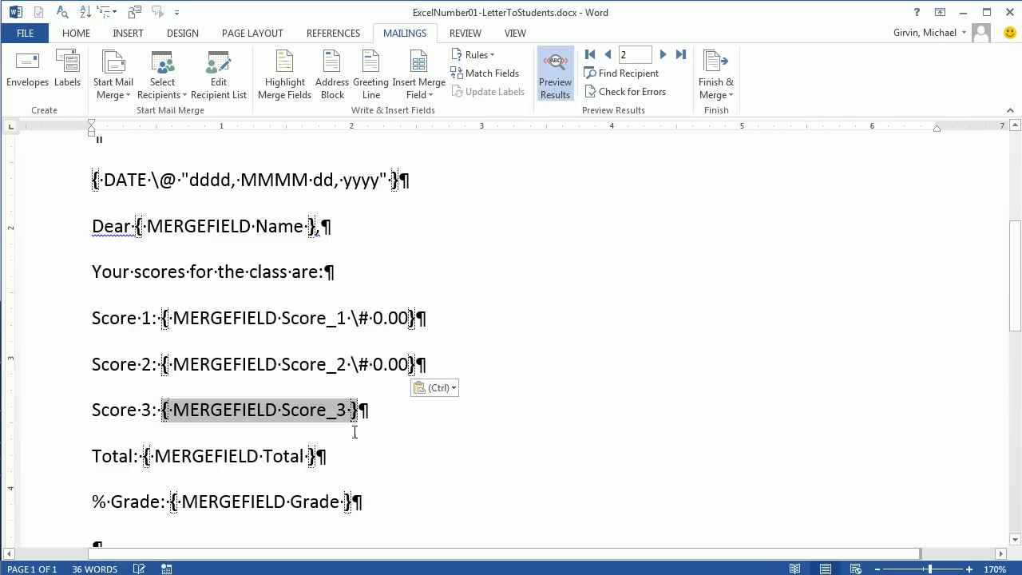
pyautogui.hotkey('ctrl', 'v')
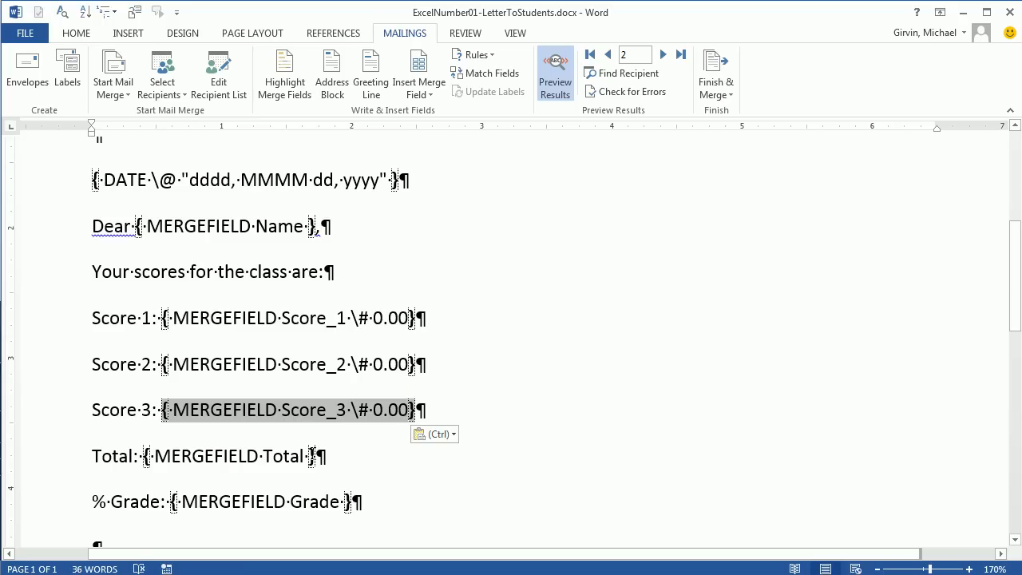
pyautogui.click(310, 456)
pyautogui.hotkey('ctrl', 'v')
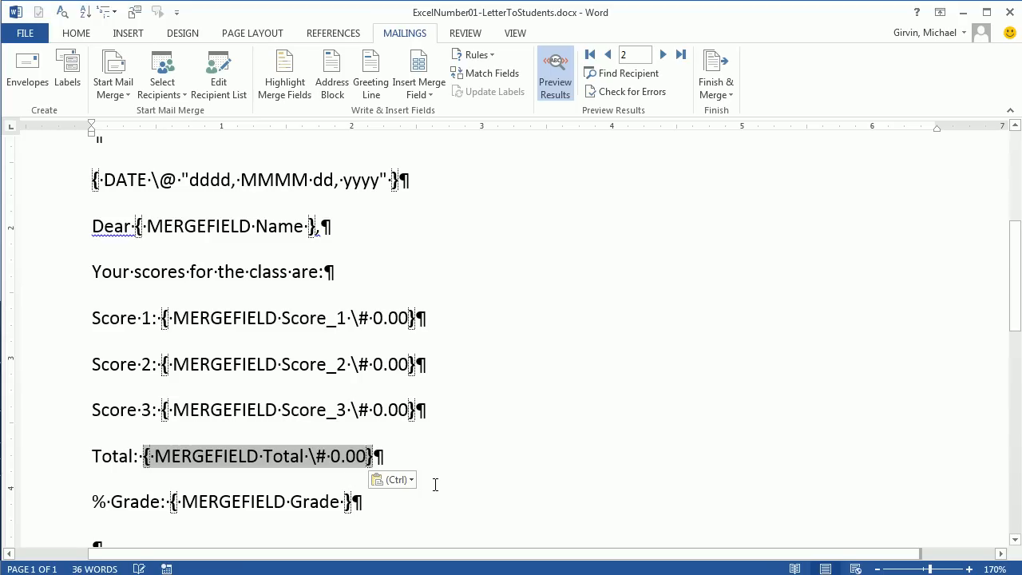
# Hide the field codes and refresh the merged numbers by switching to the first recipient and back to the second
pyautogui.scroll(-3, 479, 396)
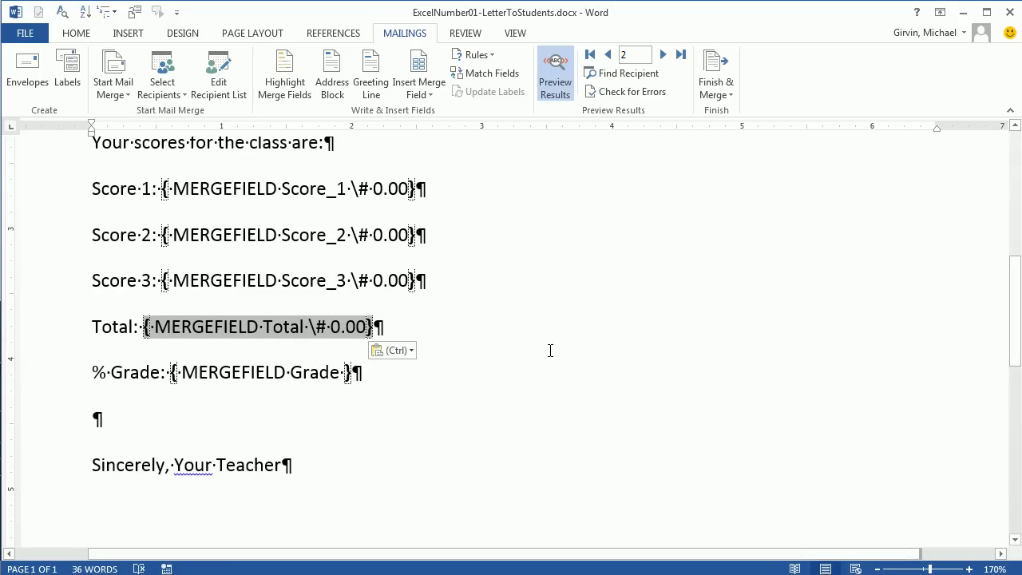
pyautogui.hotkey('alt', 'F9')
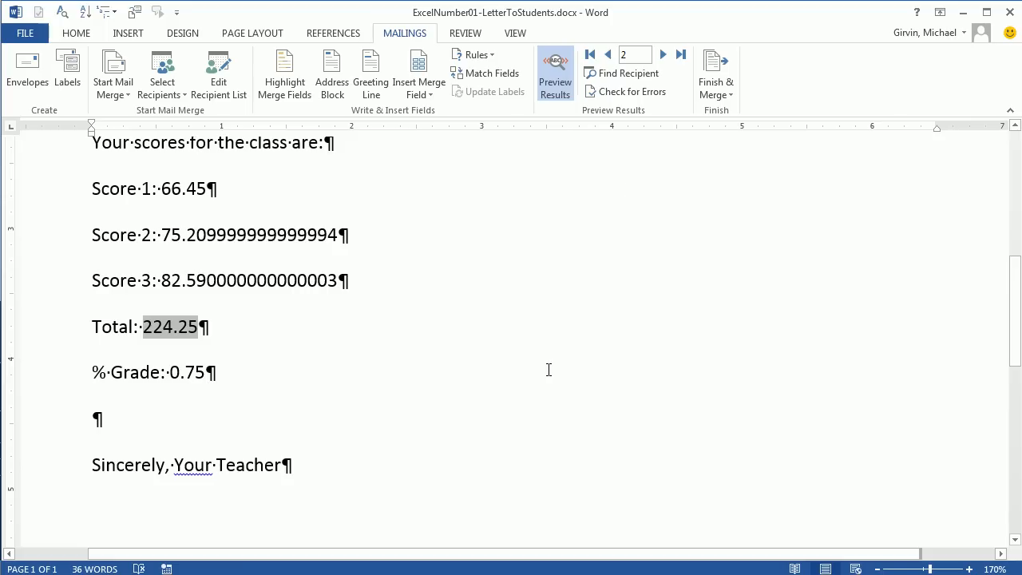
pyautogui.click(607, 54)
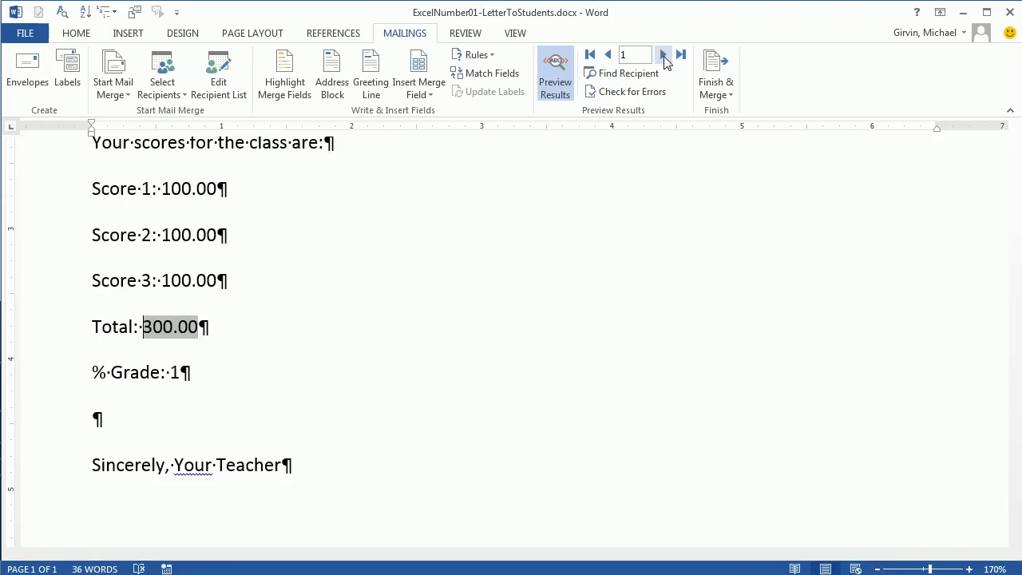
pyautogui.click(662, 55)
pyautogui.scroll(1, 244, 324)
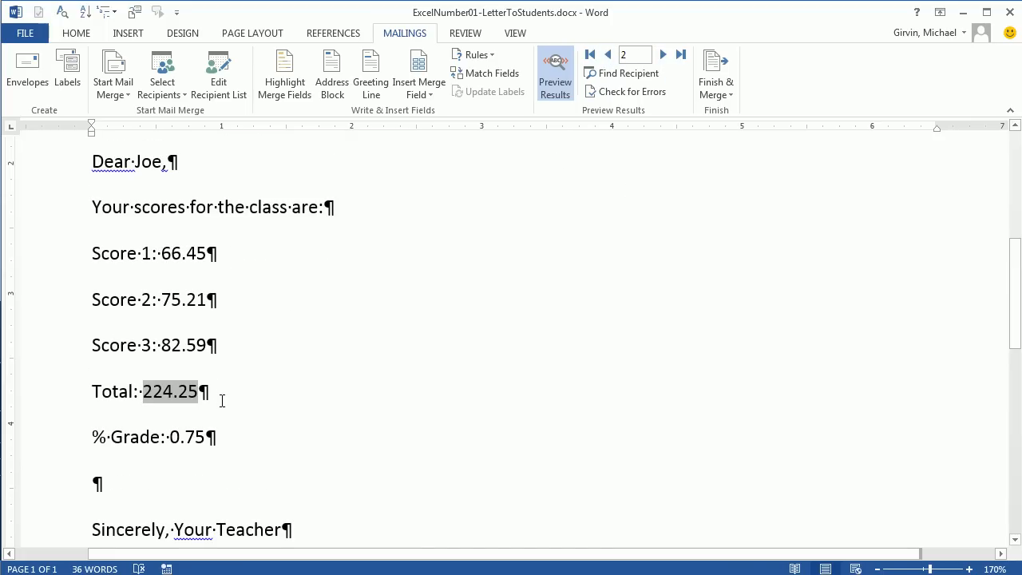
# Show the field codes and wrap the Grade merge field on the % Grade line in a new outer field
pyautogui.click(235, 436)
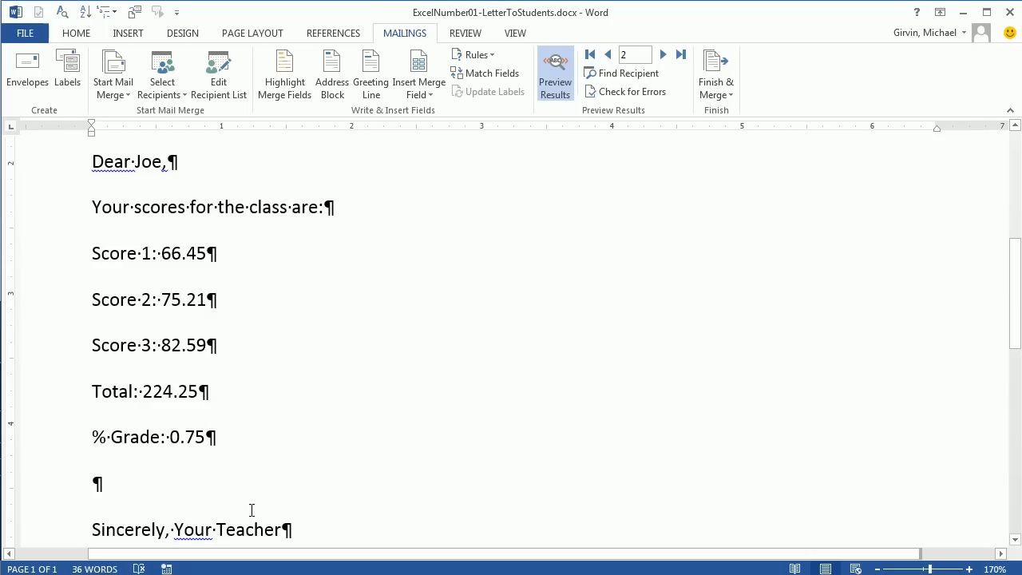
pyautogui.hotkey('alt', 'F9')
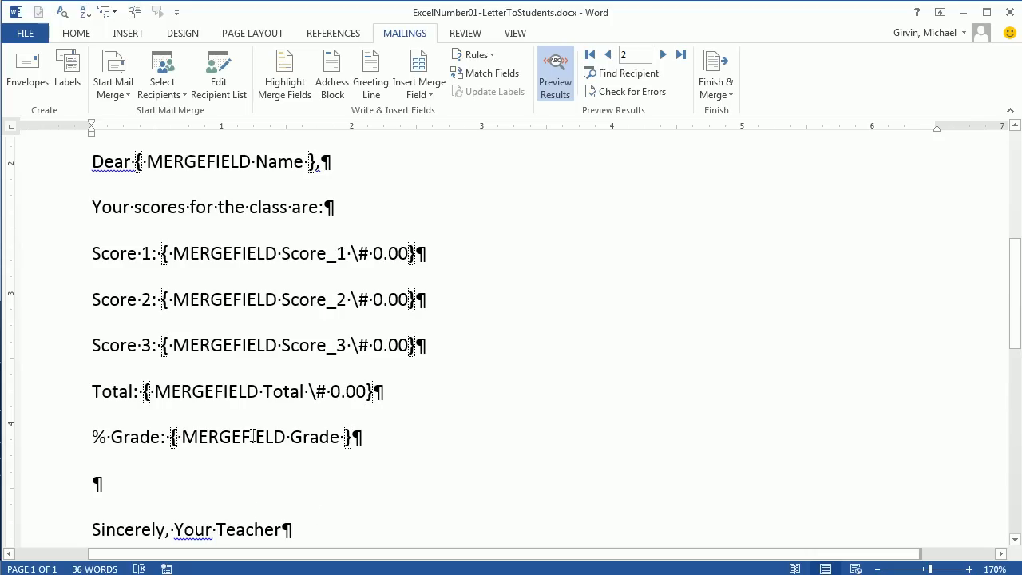
pyautogui.moveTo(171, 437); pyautogui.dragTo(232, 437)
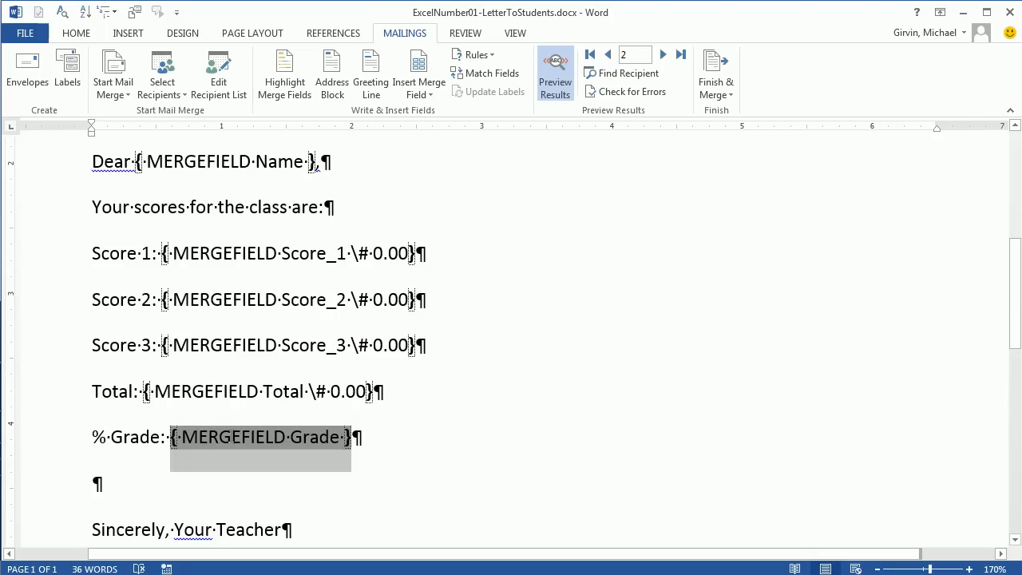
pyautogui.moveTo(312, 437); pyautogui.dragTo(328, 444)
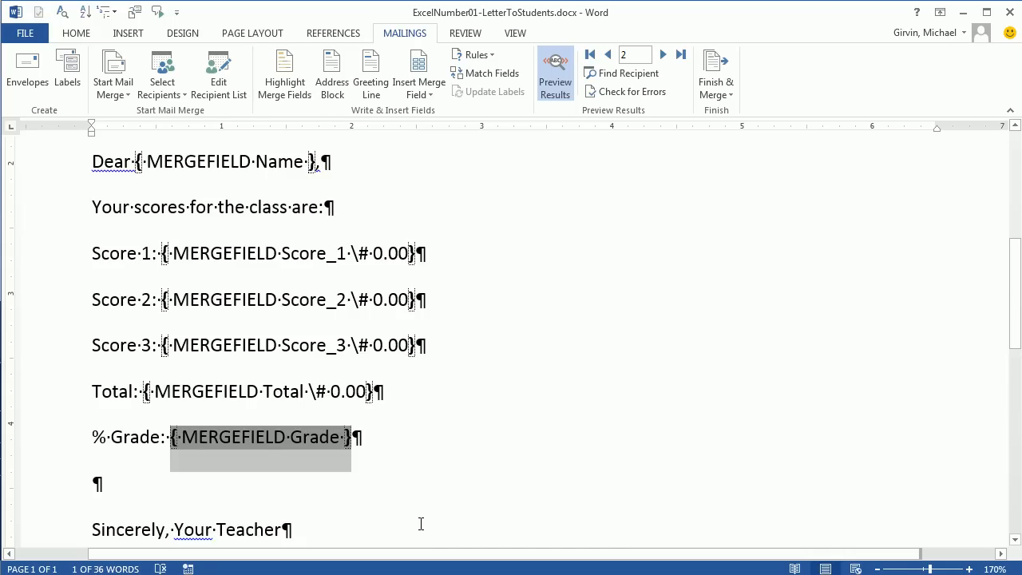
pyautogui.hotkey('ctrl', 'F9')
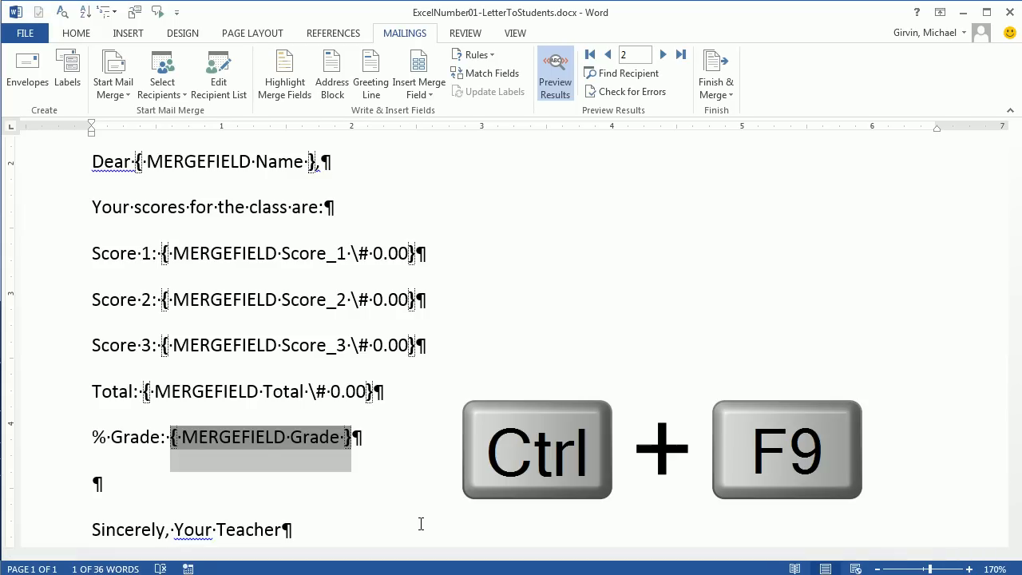
pyautogui.hotkey('ctrl', 'F9')
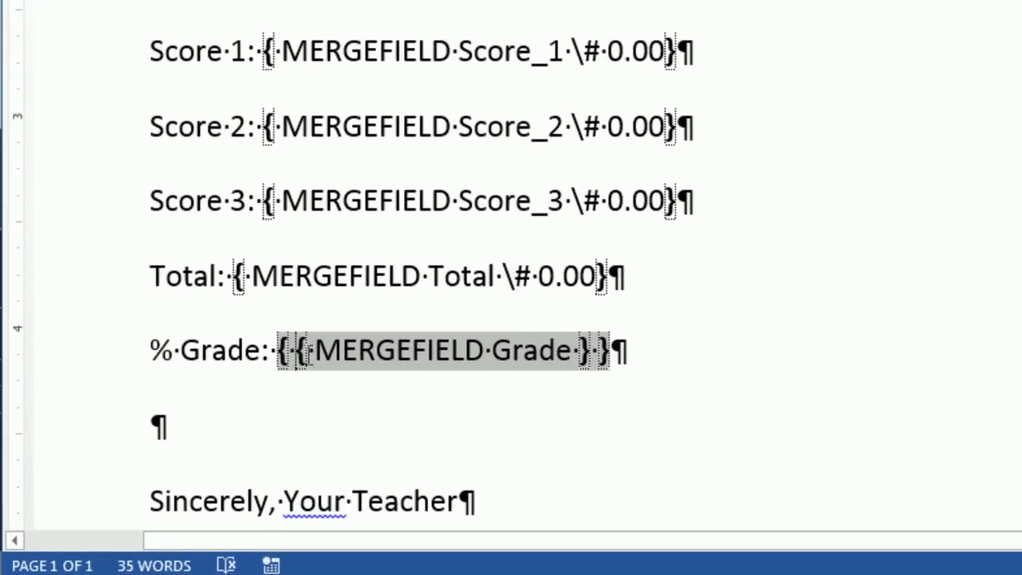
# Make the outer field a formula that multiplies the Grade merge field by 100, with the number format switch \# 0.00%
pyautogui.write('=')
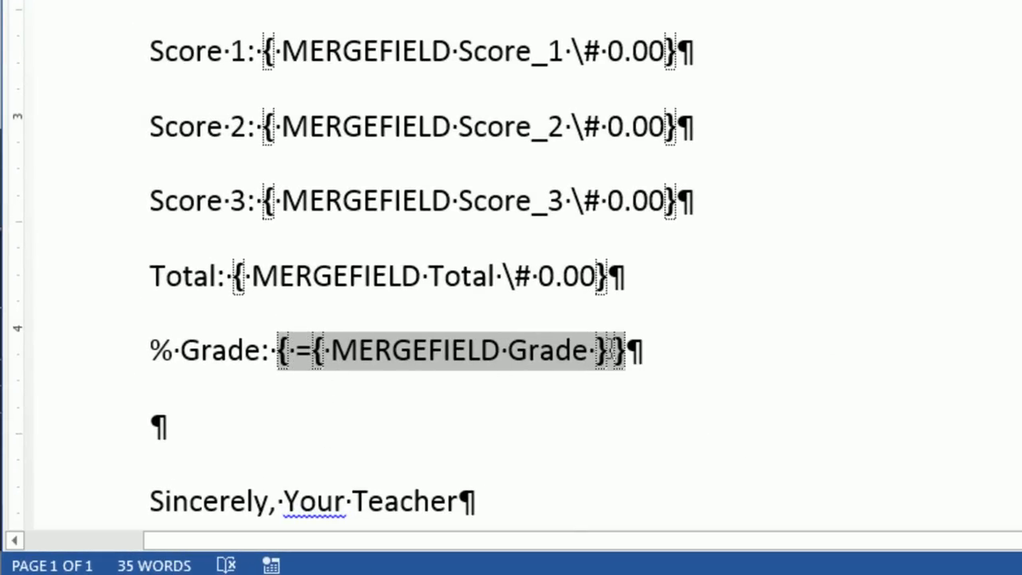
pyautogui.write('*10')
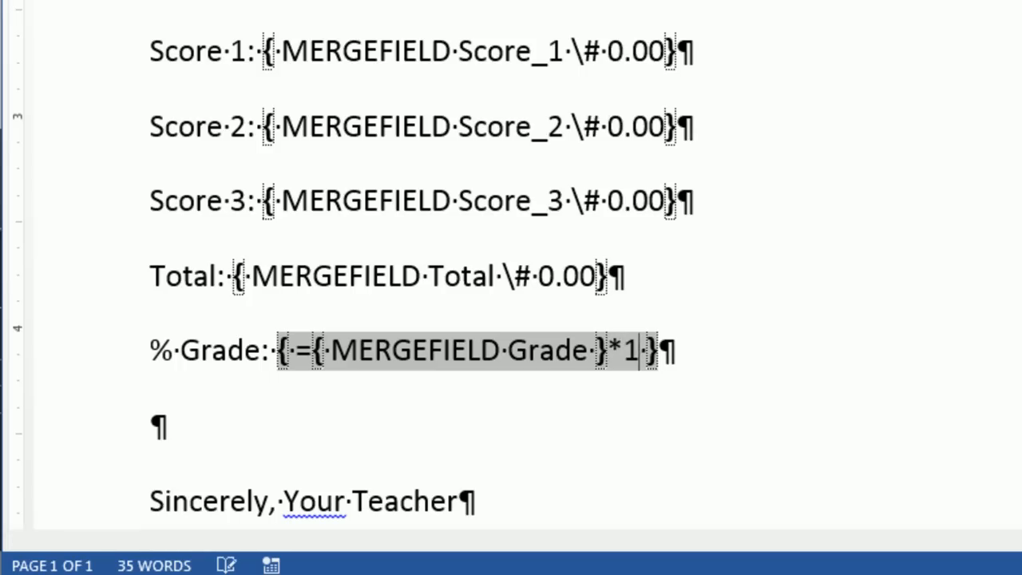
pyautogui.write('0')
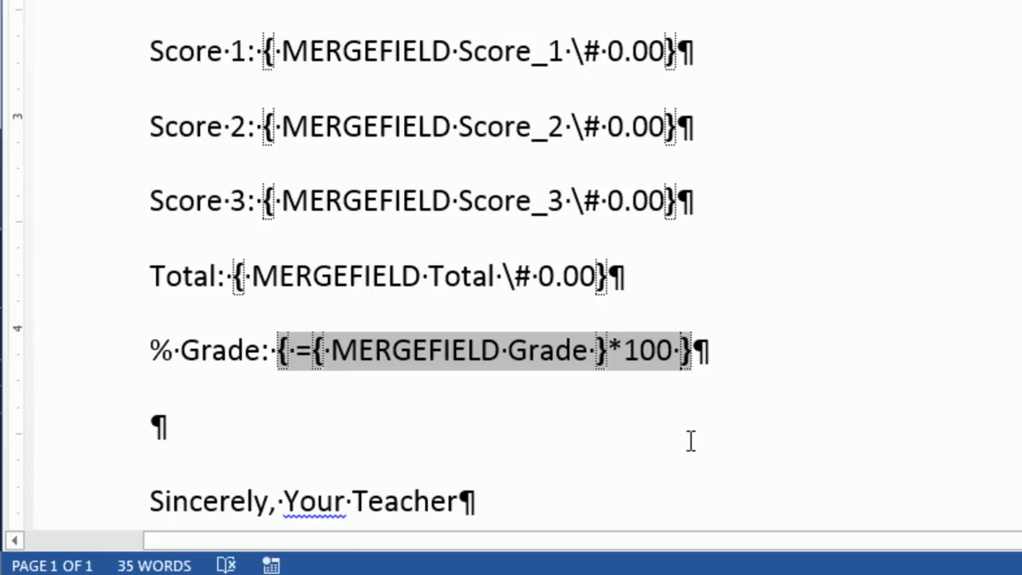
pyautogui.write('\\# 0.00')
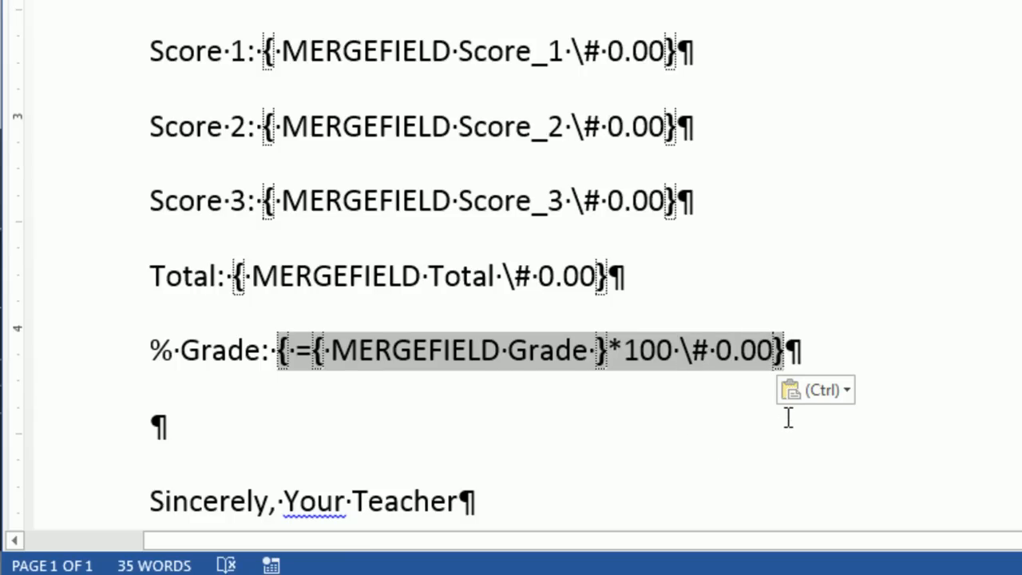
pyautogui.write('&')
pyautogui.press('BackSpace')
pyautogui.write('%')
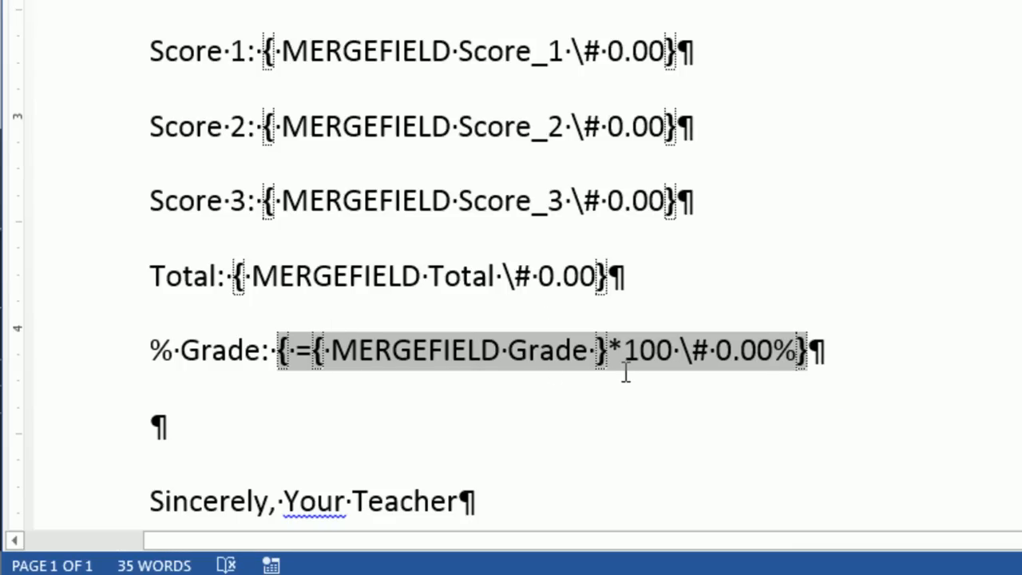
pyautogui.moveTo(708, 348); pyautogui.dragTo(796, 367)
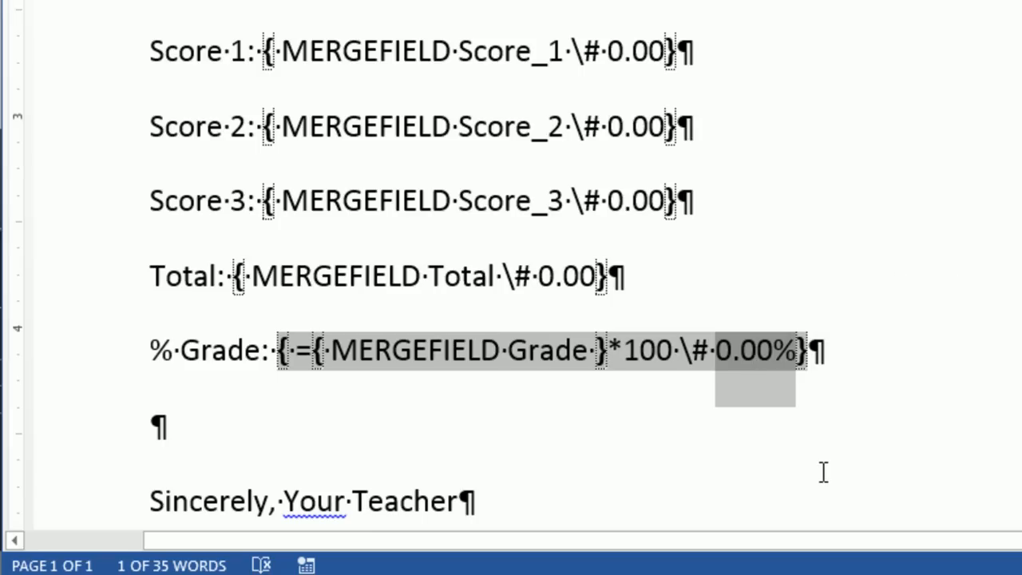
pyautogui.moveTo(717, 351); pyautogui.dragTo(795, 408)
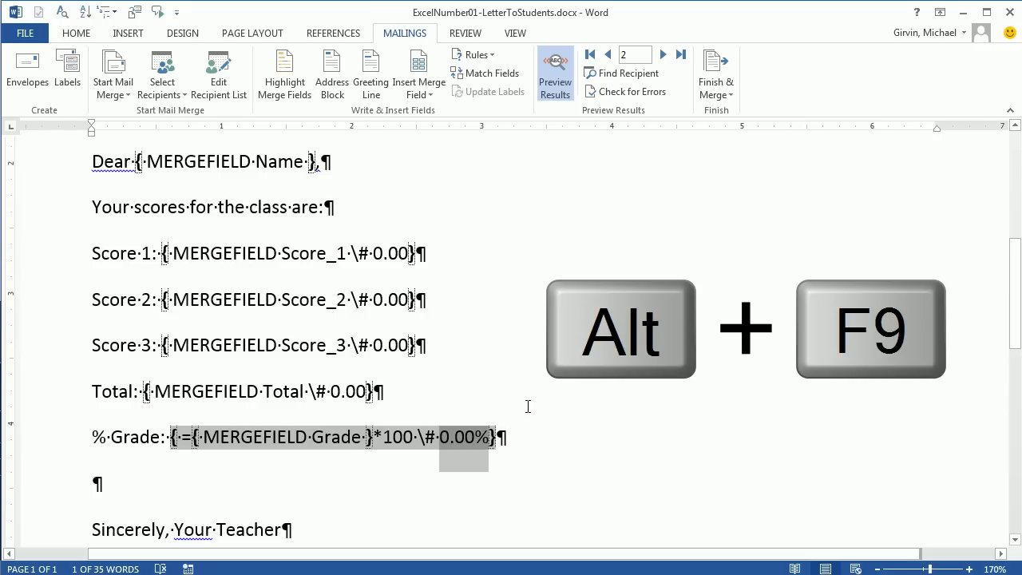
# Hide the field codes, refresh the preview through the first recipient, and review the letters up to the fifth recipient
pyautogui.hotkey('alt', 'F9')
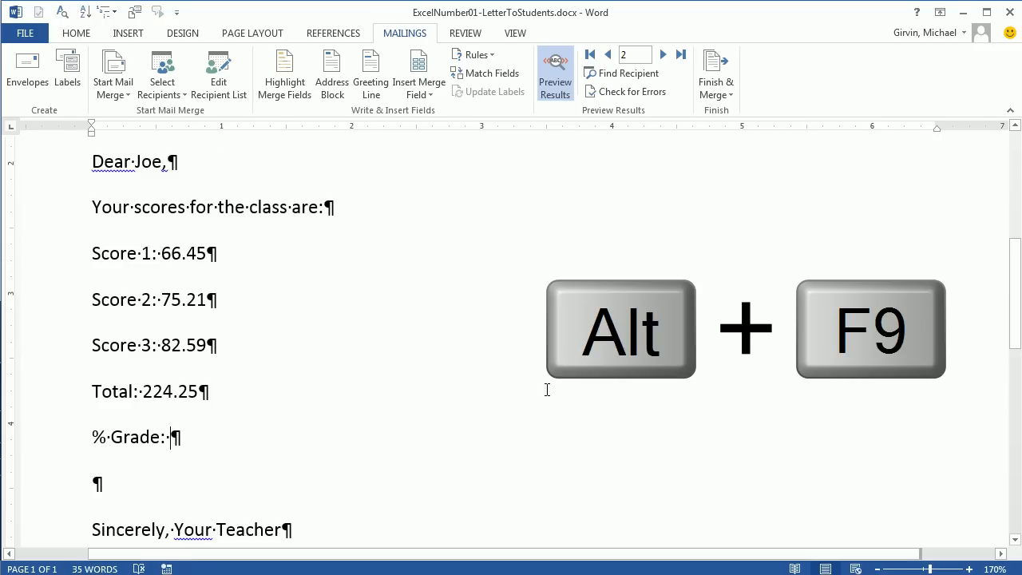
pyautogui.click(608, 55)
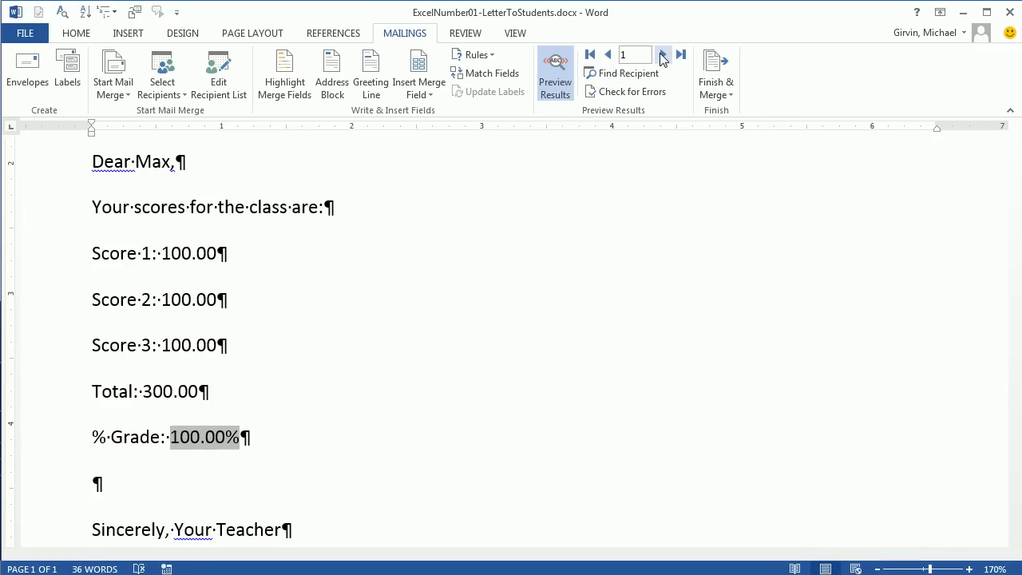
pyautogui.click(662, 54)
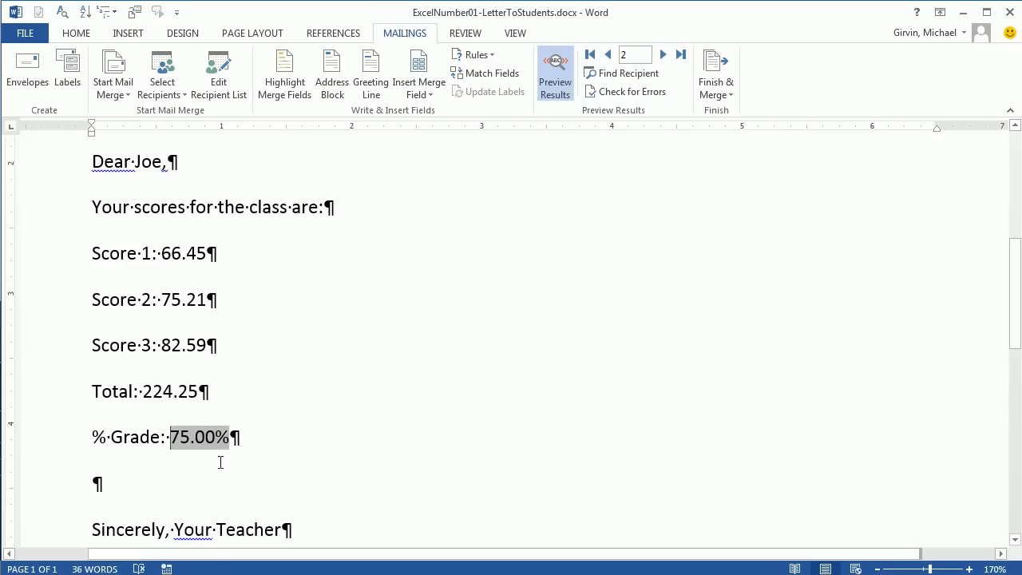
pyautogui.click(664, 56)
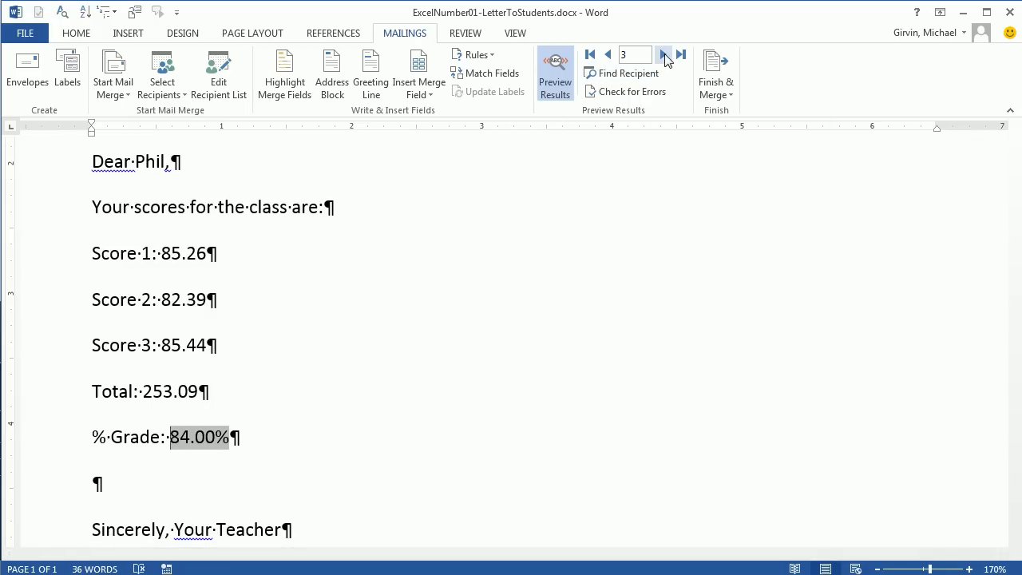
pyautogui.click(664, 55)
pyautogui.click(664, 55)
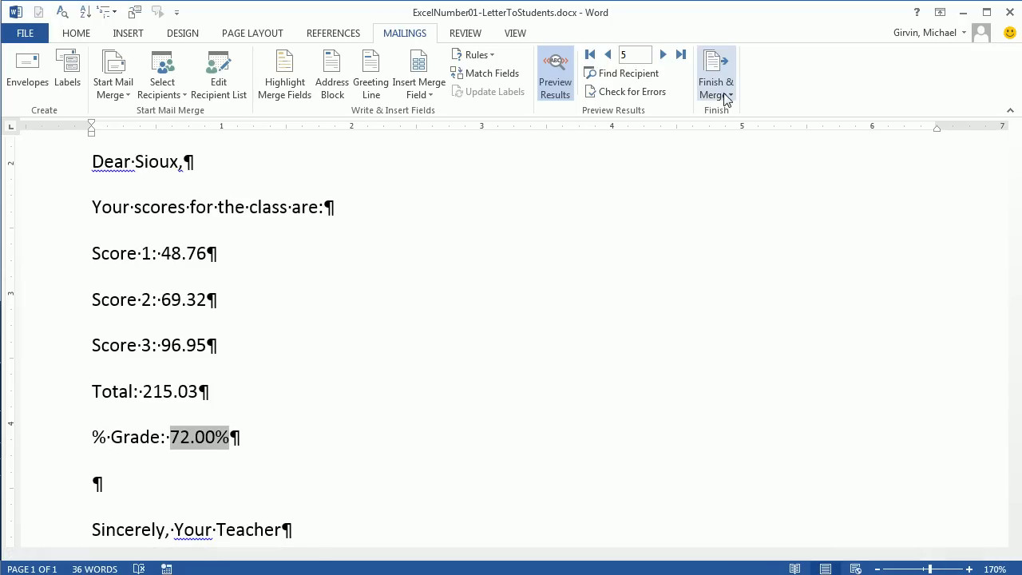
# Try out the merge to e-mail settings with the subject line Busn 216 Grades, check the mail format options, and cancel
pyautogui.click(725, 95)
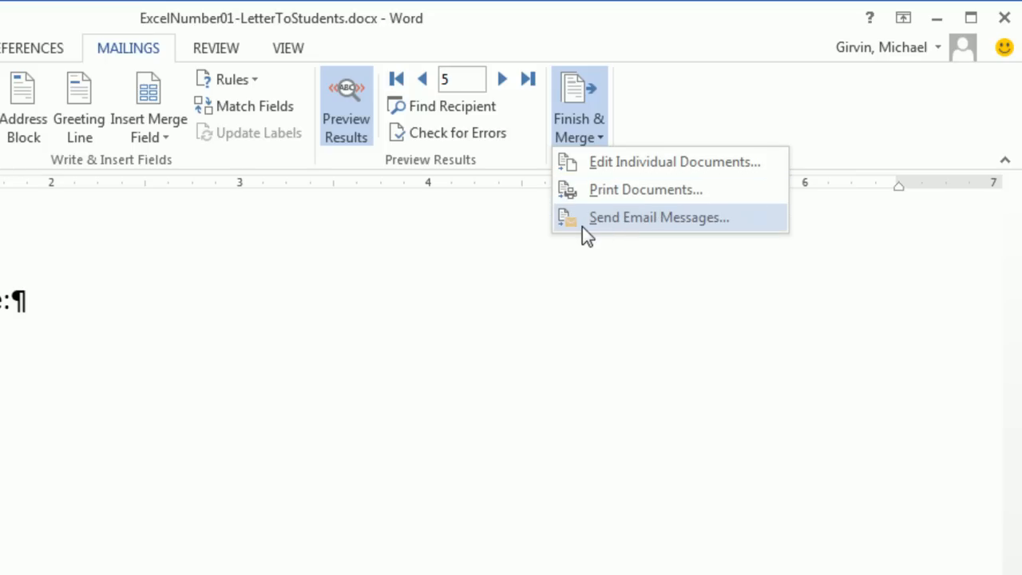
pyautogui.click(623, 227)
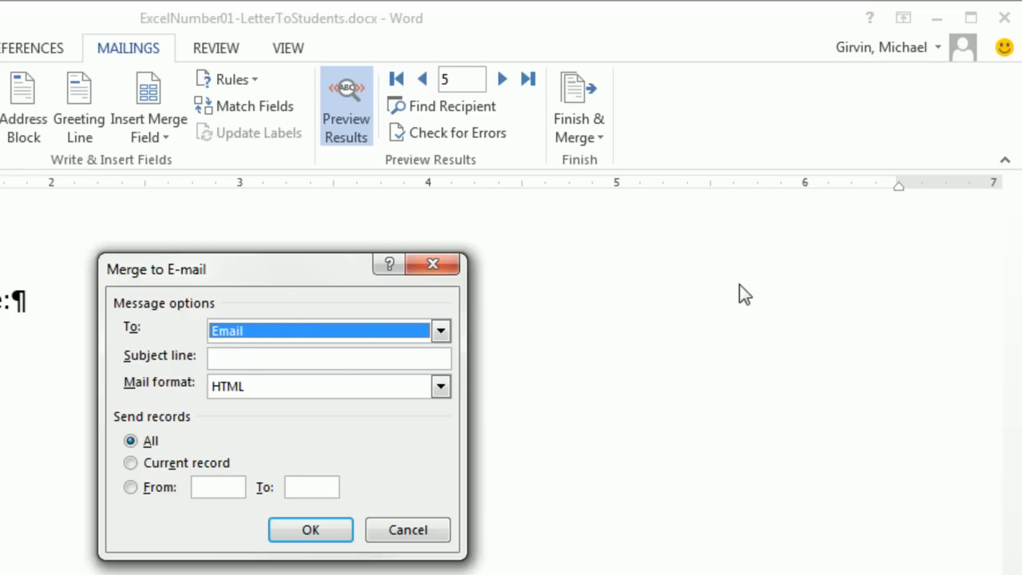
pyautogui.click(272, 362)
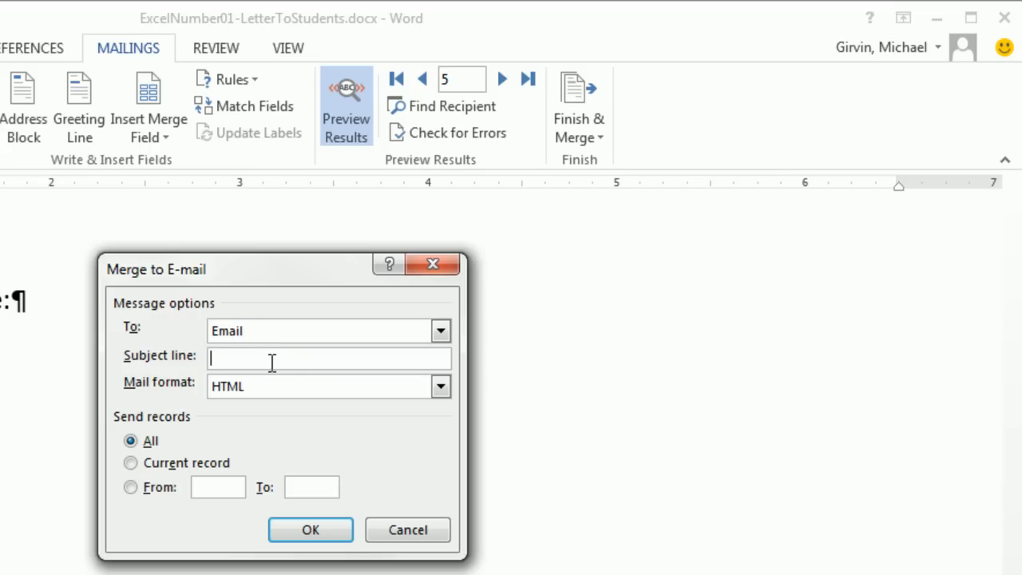
pyautogui.write('Busn 216 Grades')
pyautogui.click(440, 388)
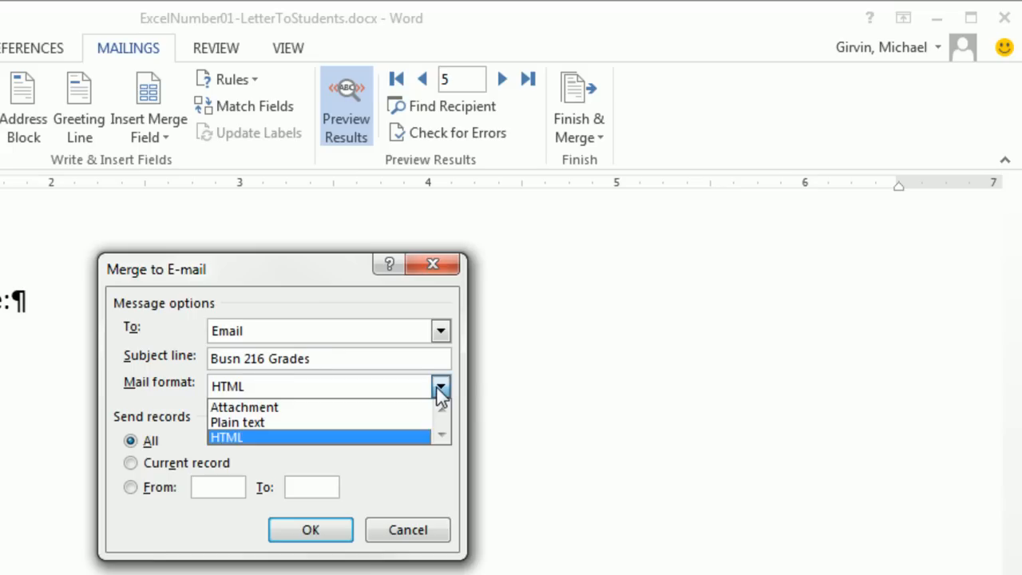
pyautogui.click(441, 387)
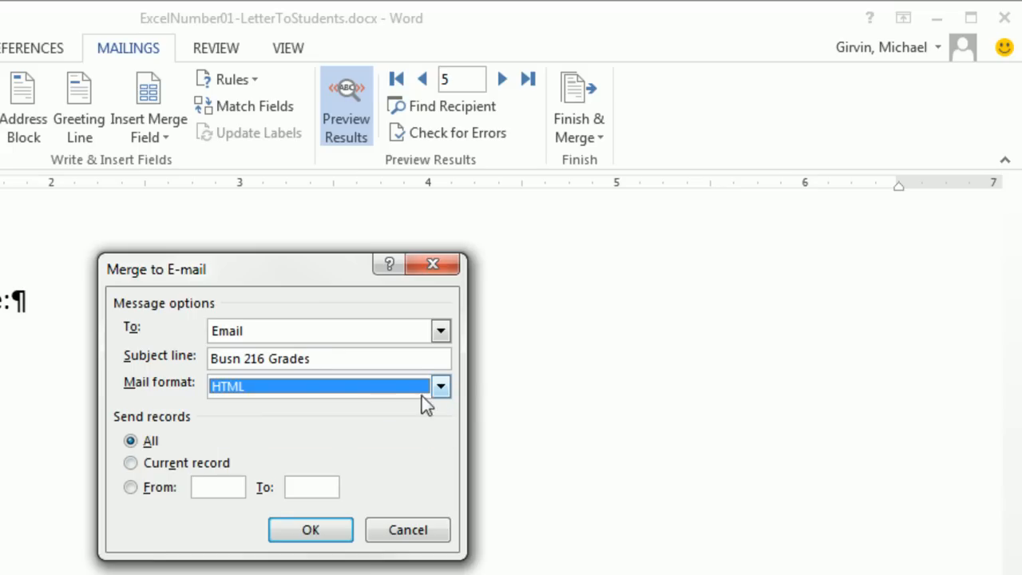
pyautogui.click(440, 387)
pyautogui.click(440, 388)
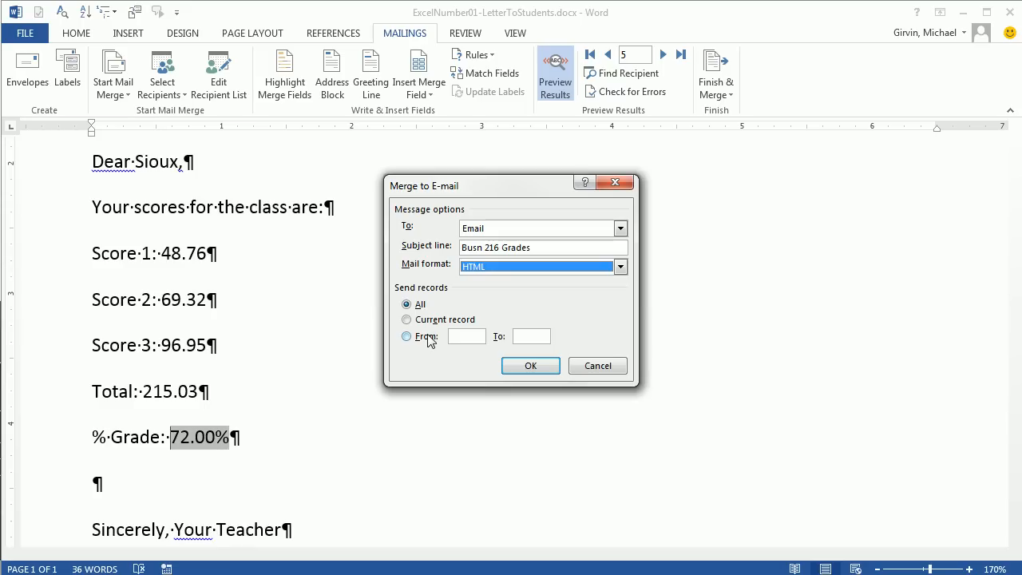
pyautogui.click(589, 367)
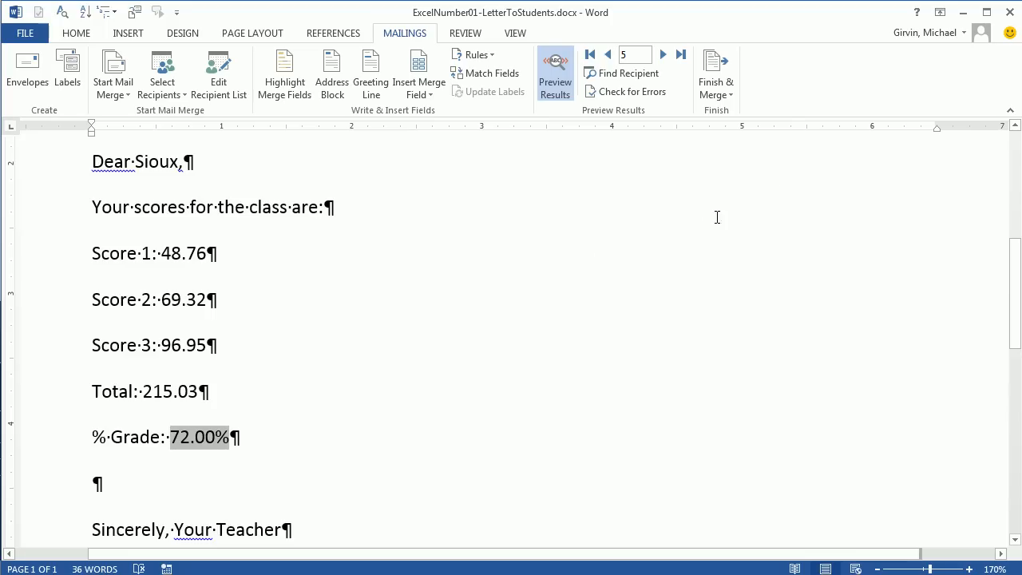
# Close the merged letter and open LetterToStudents.docx from the 06MailMerge folder
pyautogui.click(1011, 18)
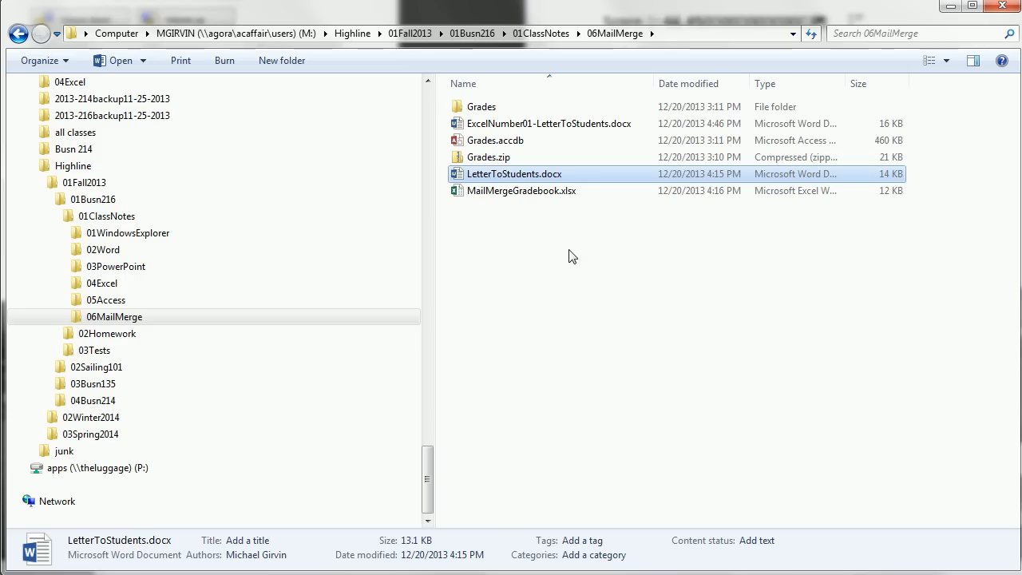
pyautogui.doubleClick(503, 176)
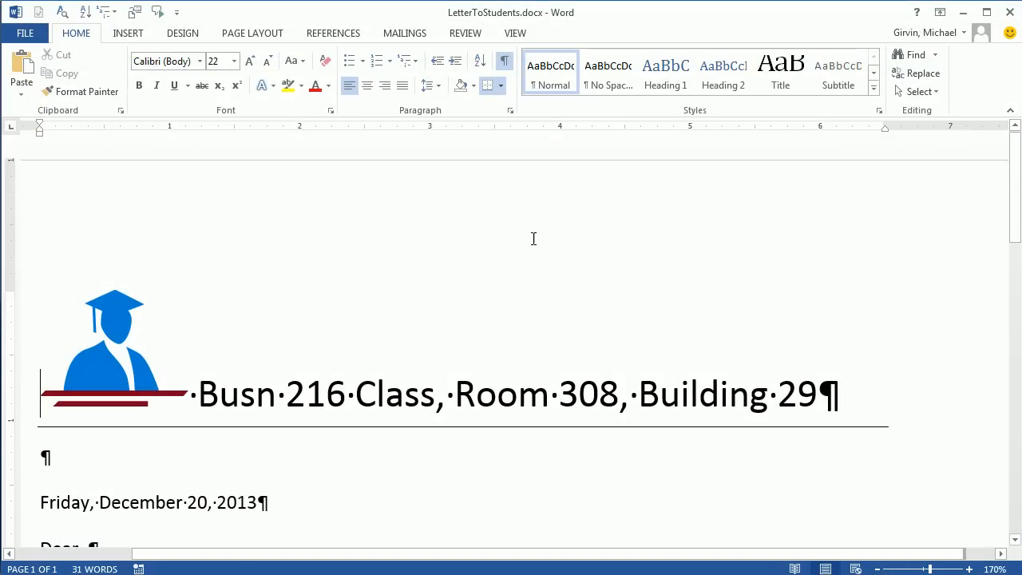
# Save the opened letter under the new name ExcelNumber02-LetterToStudents.docx, based on the existing ExcelNumber01 file name
pyautogui.press('F12')
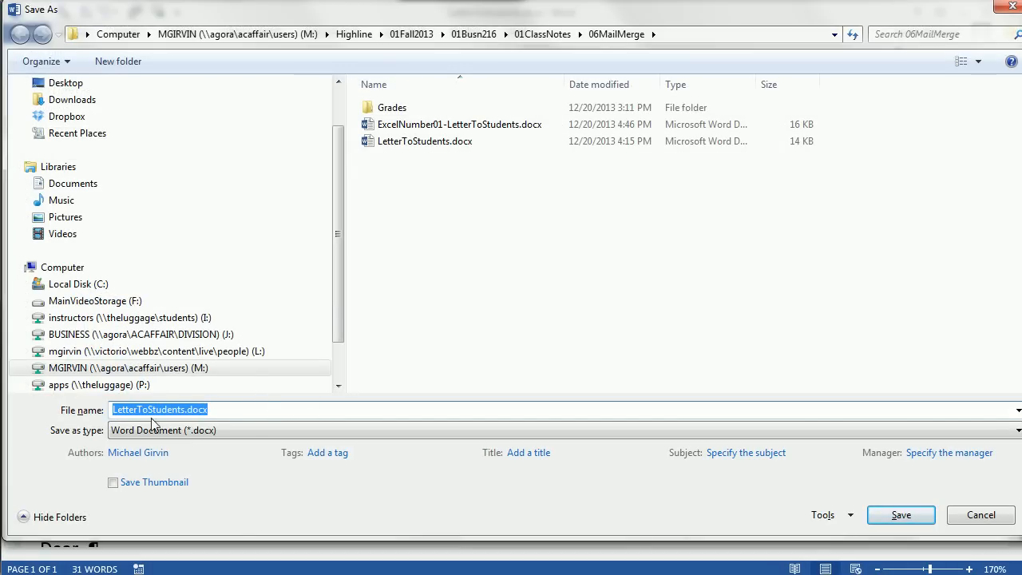
pyautogui.click(414, 126)
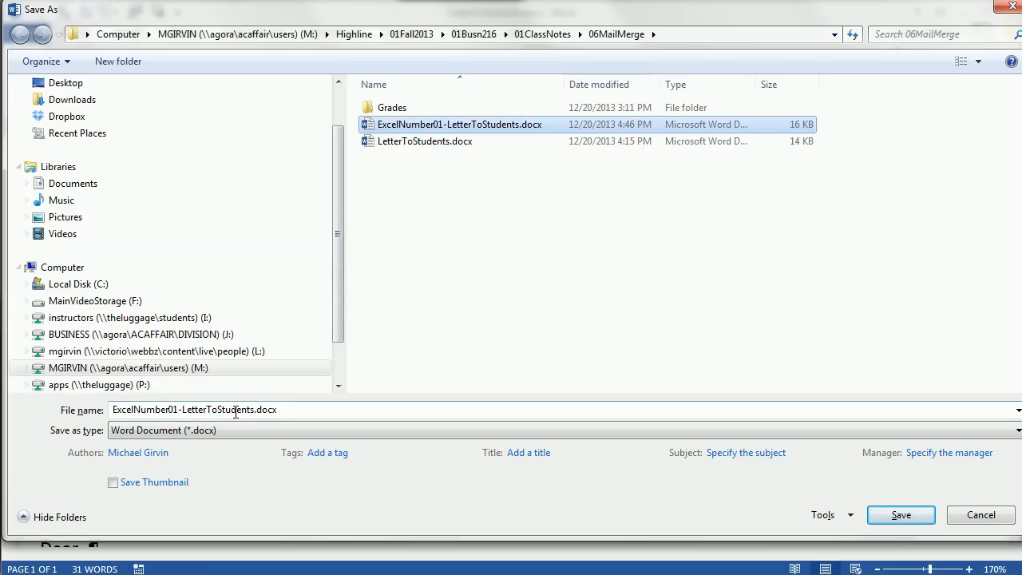
pyautogui.click(175, 409)
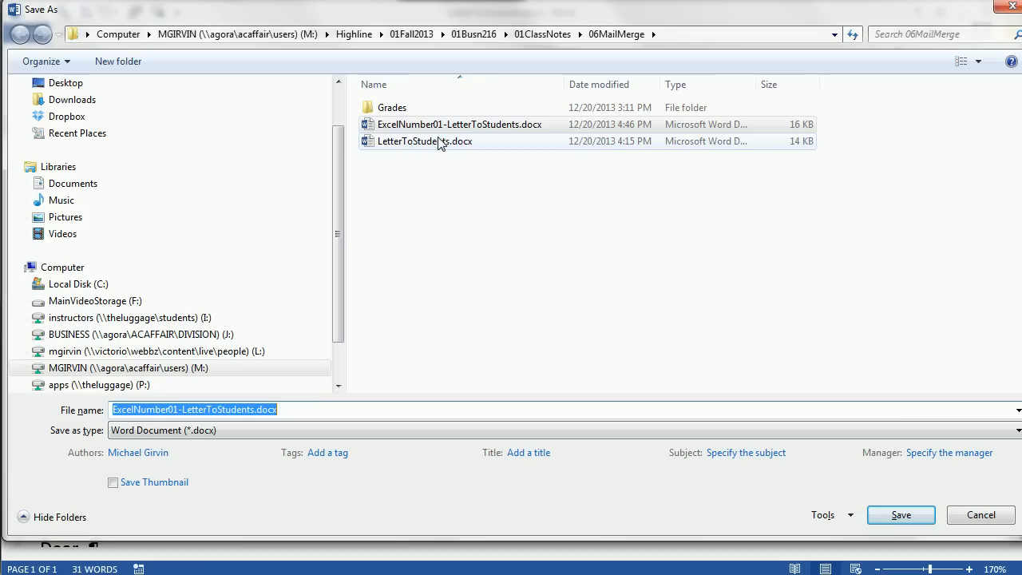
pyautogui.click(172, 409)
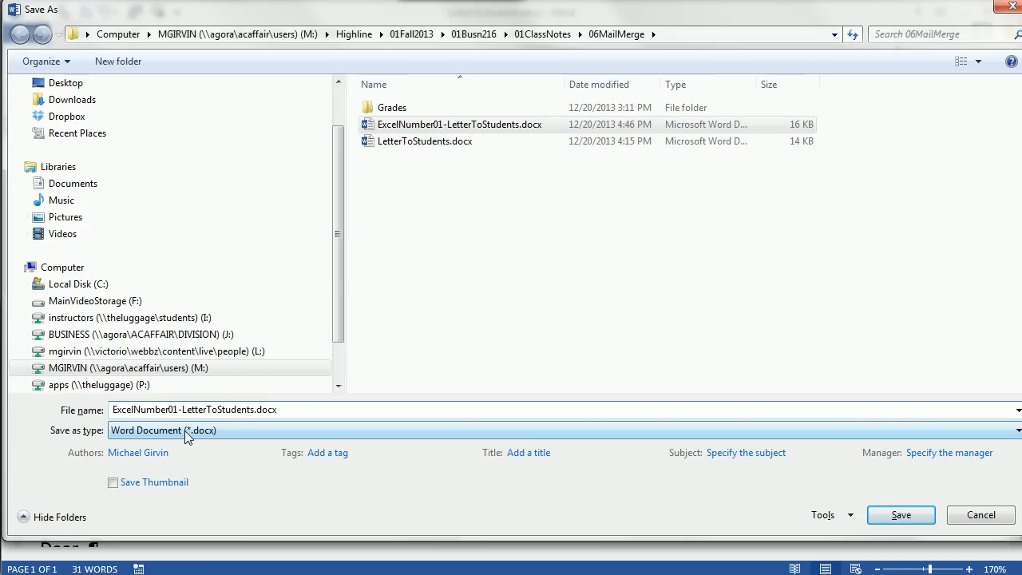
pyautogui.press('Delete')
pyautogui.write('2')
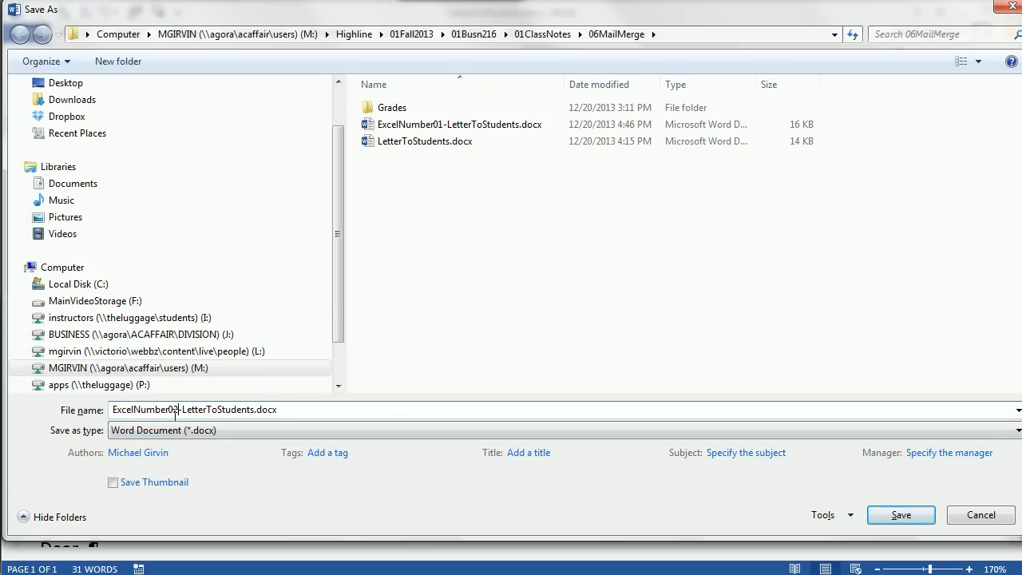
pyautogui.click(471, 132)
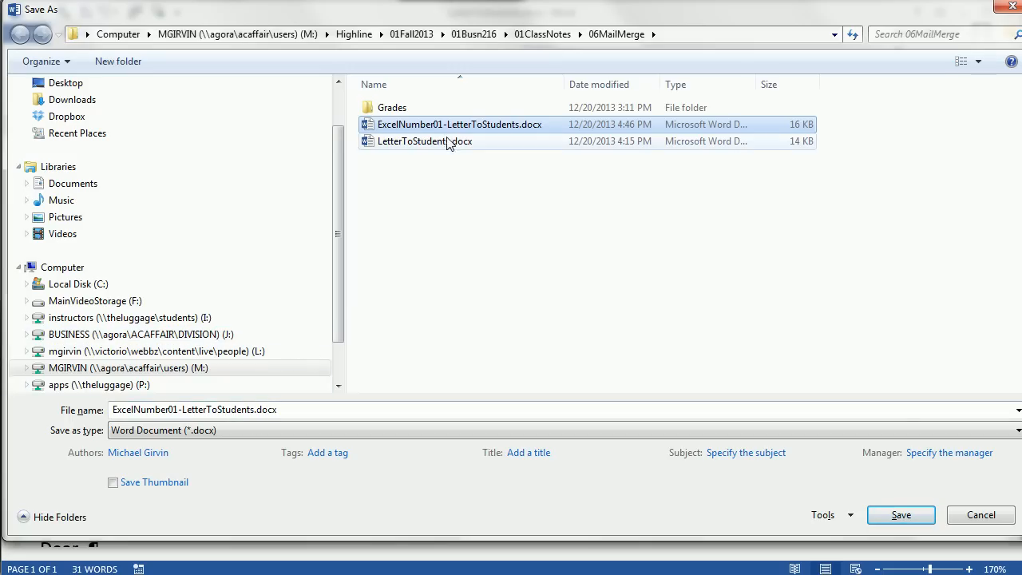
pyautogui.click(176, 409)
pyautogui.click(175, 408)
pyautogui.write('2')
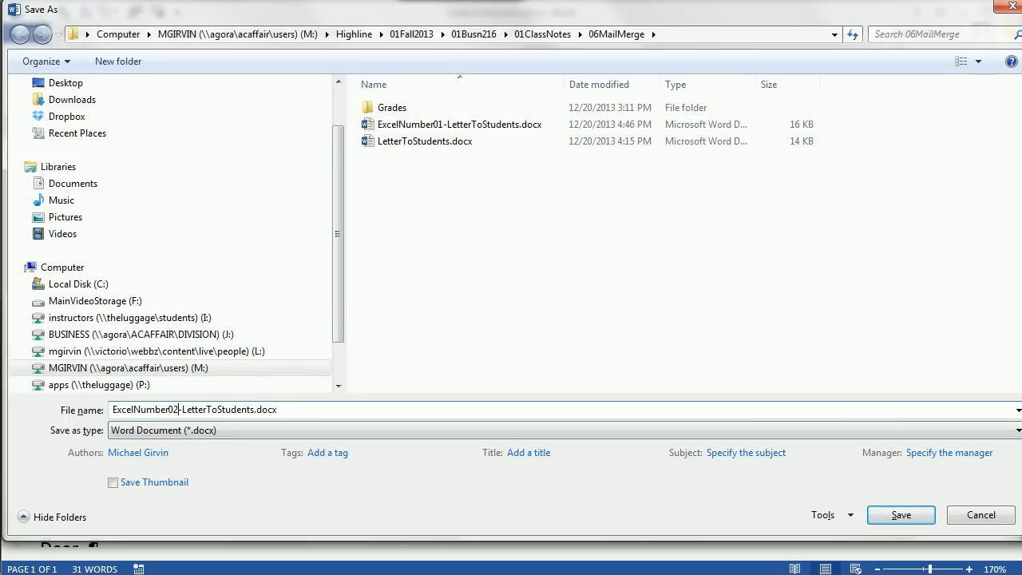
pyautogui.click(902, 515)
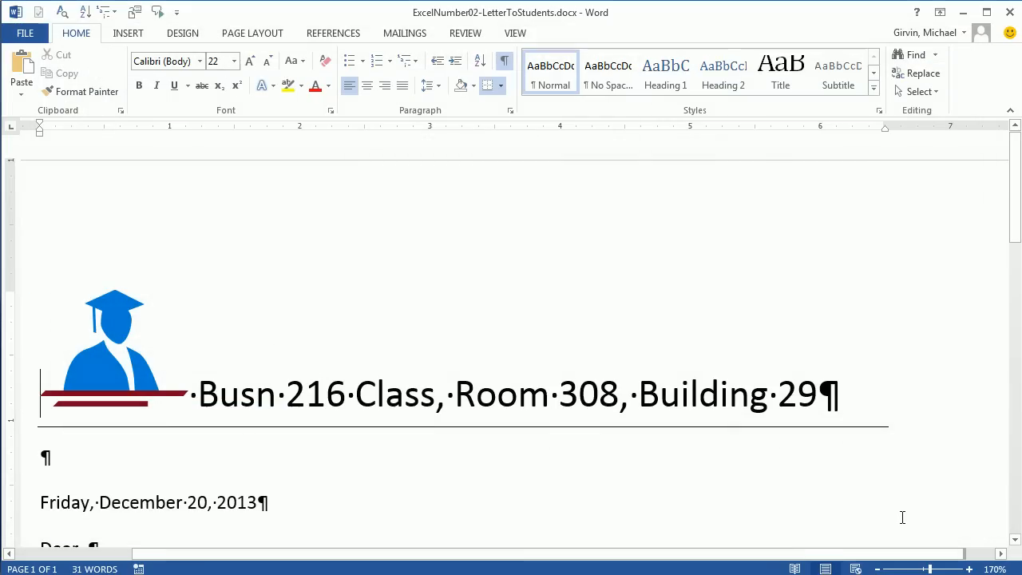
# Zoom out the letter to view its body, switch to MailMergeGradebook.xlsx in Excel, and copy only the formatting of A1:G8 to A10:G17
pyautogui.keyDown('ctrl'); pyautogui.scroll(-4, 495, 258); pyautogui.keyUp('ctrl')
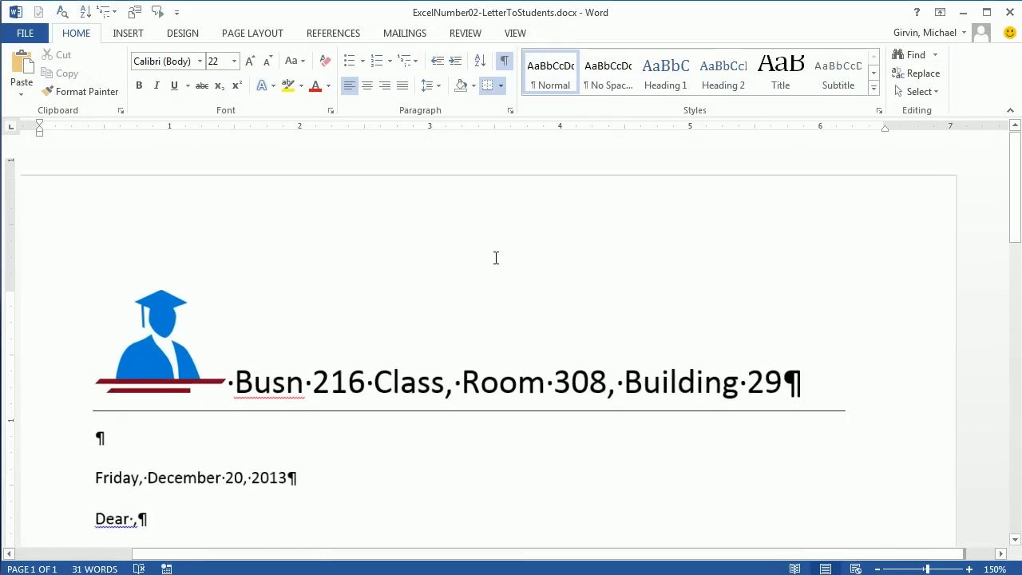
pyautogui.click(233, 364)
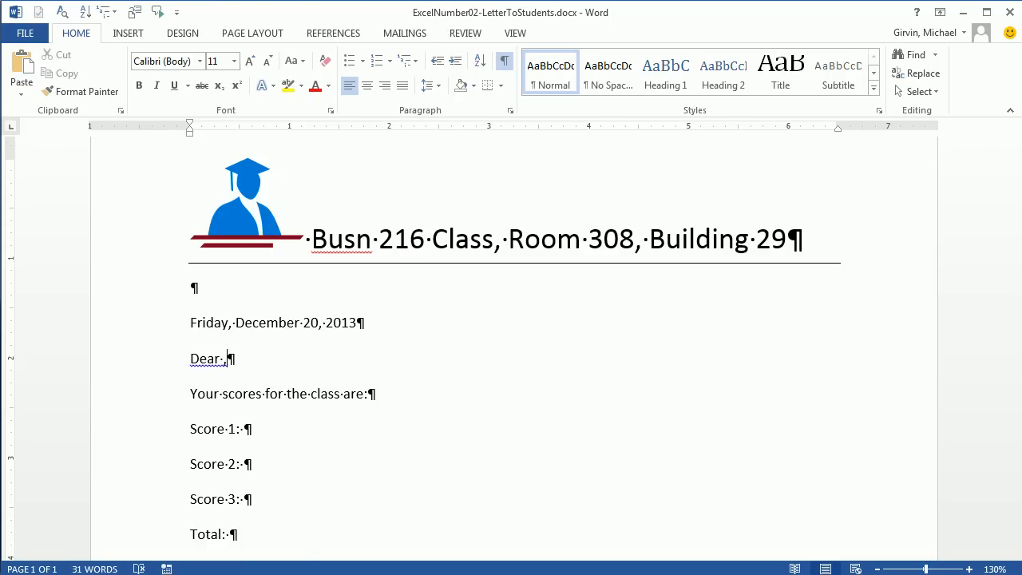
pyautogui.click(293, 574)
pyautogui.doubleClick(482, 207)
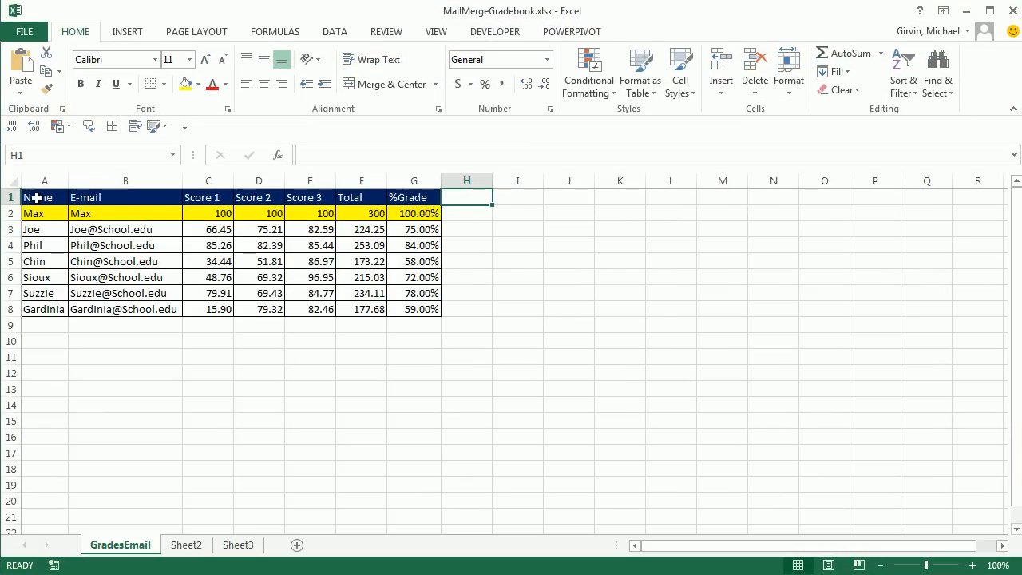
pyautogui.moveTo(36, 197); pyautogui.dragTo(417, 318)
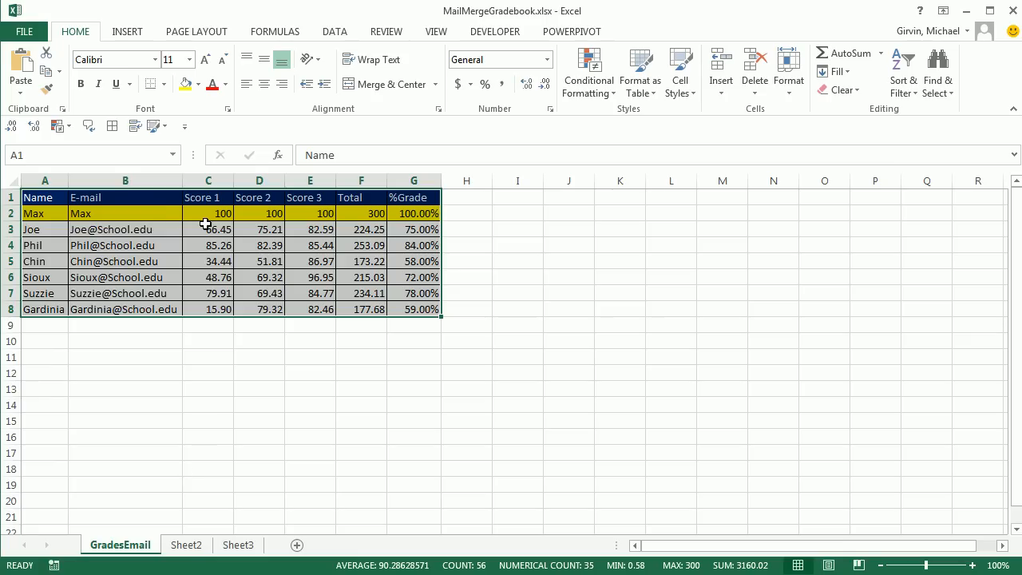
pyautogui.click(47, 88)
pyautogui.click(39, 348)
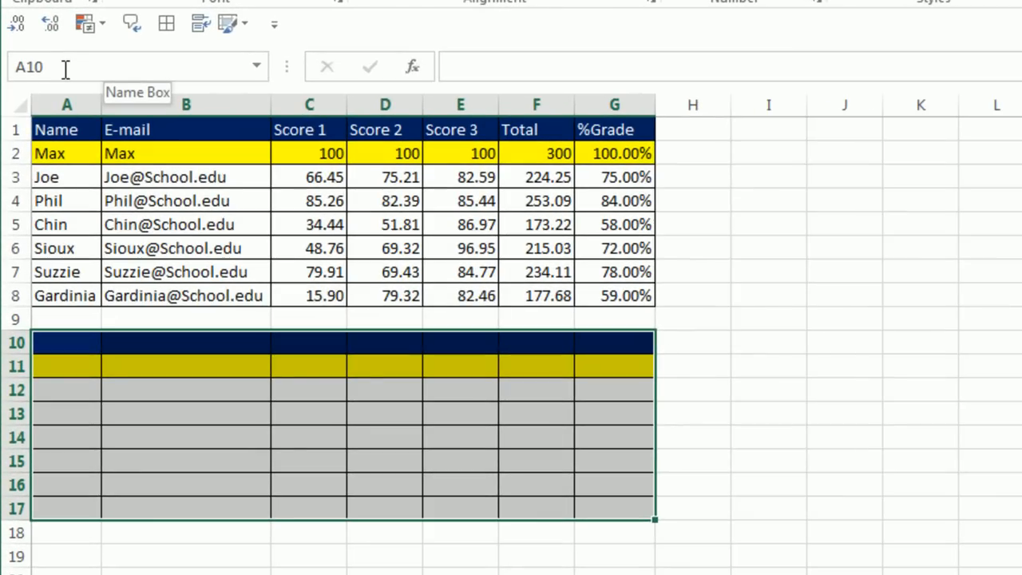
# Name the range A10:G17 MailMergeTableFormatCorrect
pyautogui.click(65, 70)
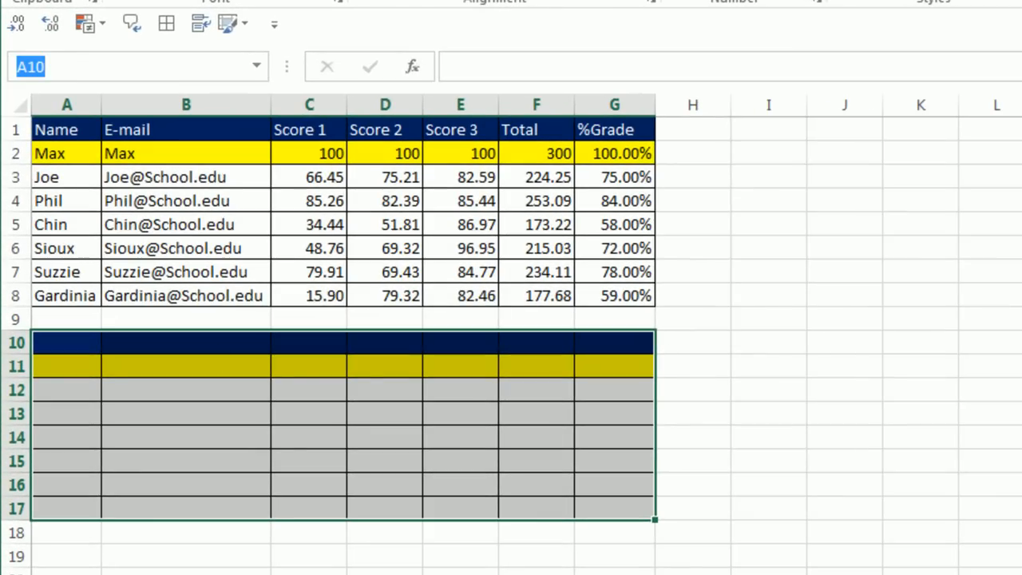
pyautogui.write('Mail')
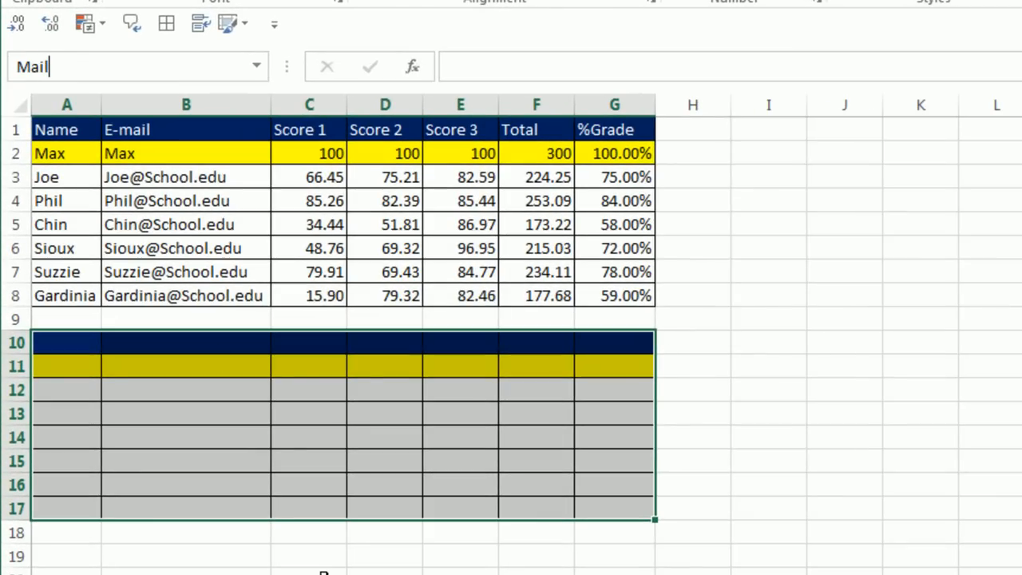
pyautogui.write('MergeTableFormatCorrect')
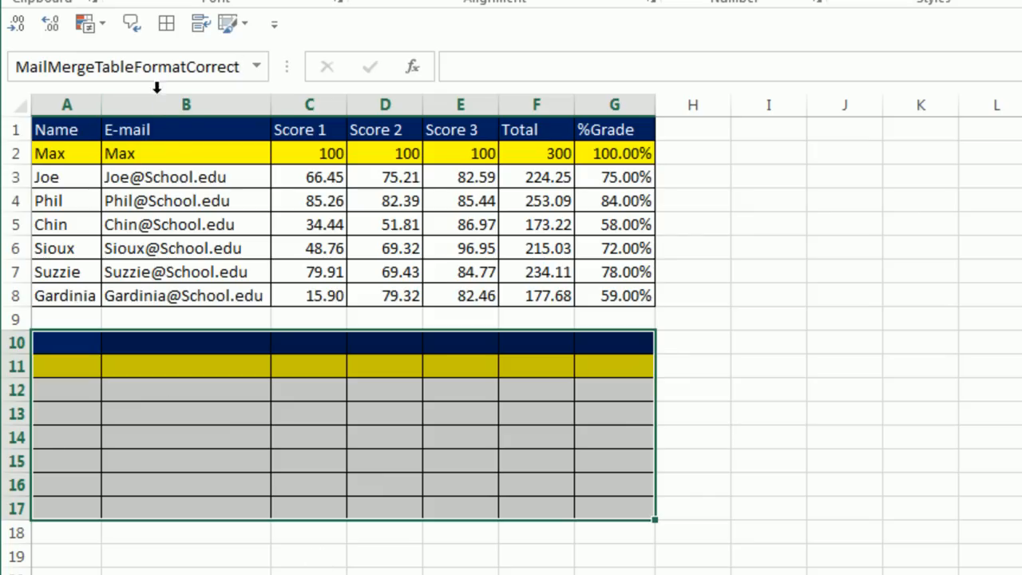
pyautogui.press('Return')
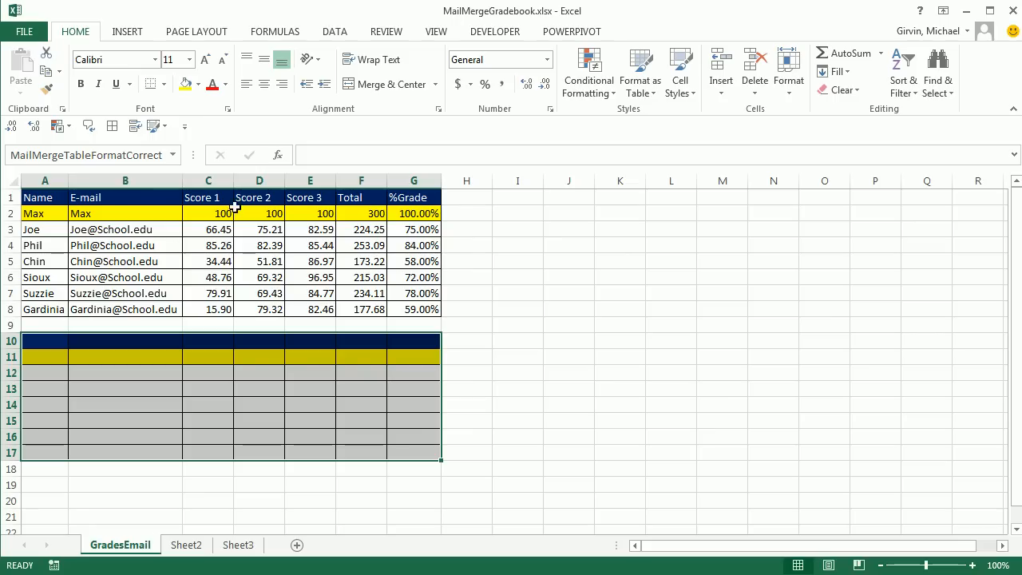
# Check the cell reference of the defined name in the Name Manager and close it
pyautogui.click(298, 34)
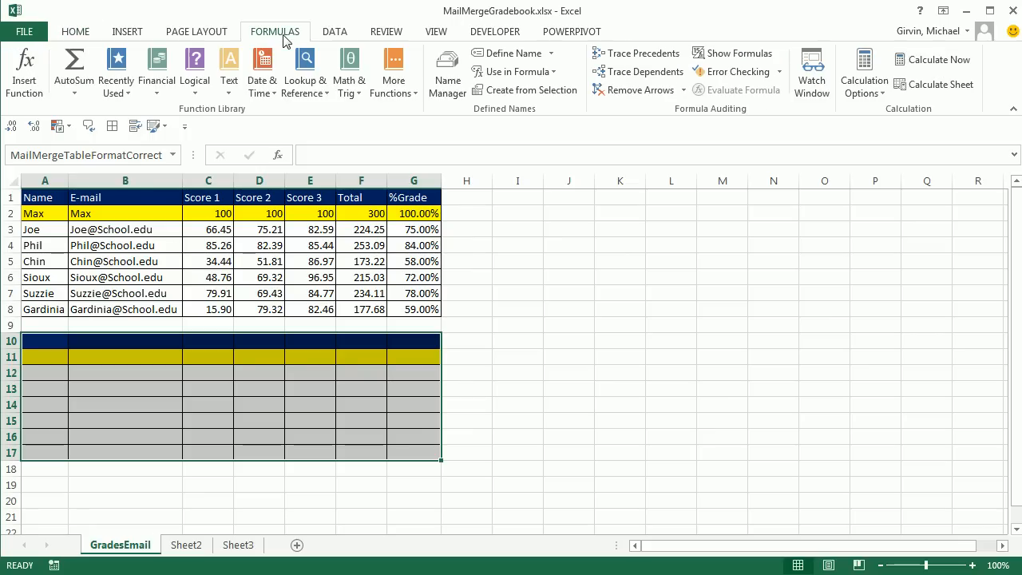
pyautogui.click(454, 80)
pyautogui.moveTo(645, 37); pyautogui.dragTo(369, 101)
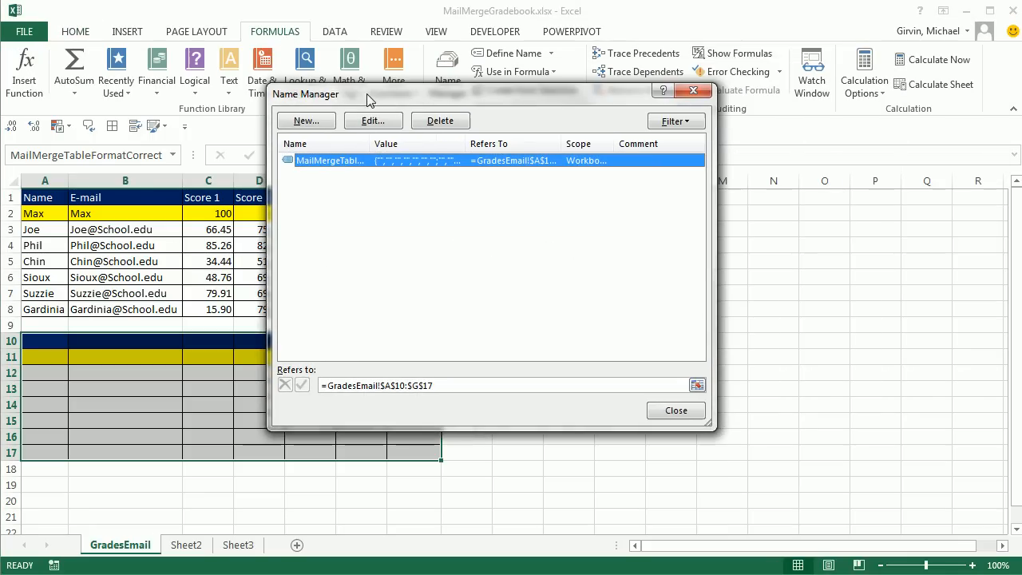
pyautogui.click(675, 411)
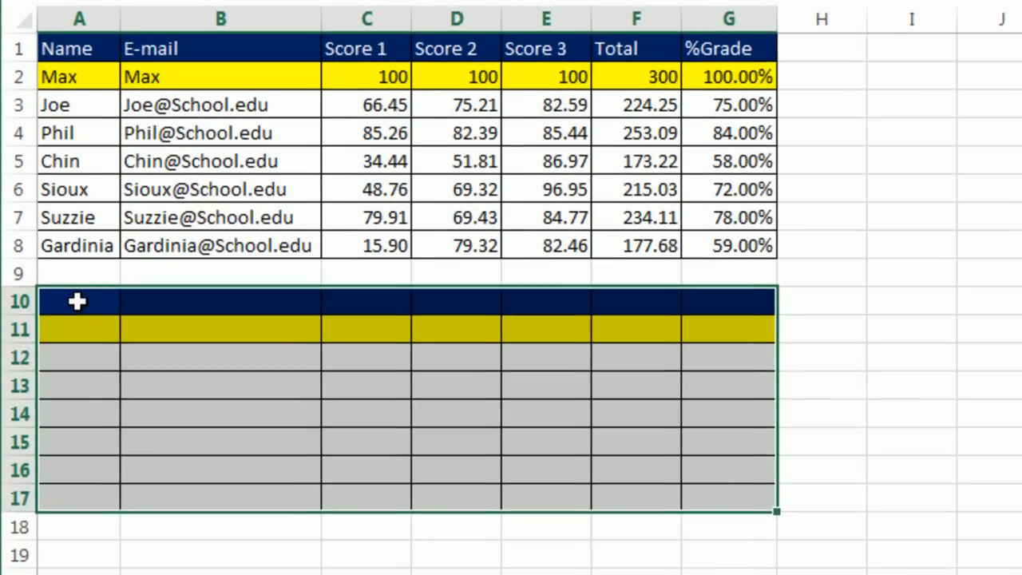
# Fill A10:G11 with the relative formula =A1 to link the headers and the maximum-score row
pyautogui.moveTo(51, 341); pyautogui.dragTo(239, 349)
pyautogui.moveTo(427, 314); pyautogui.dragTo(737, 325)
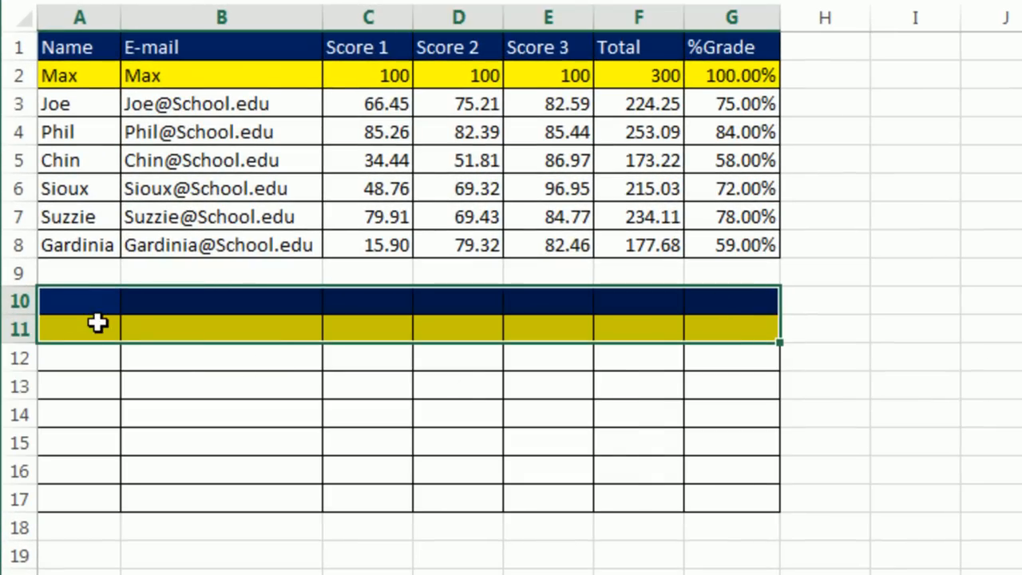
pyautogui.write('=')
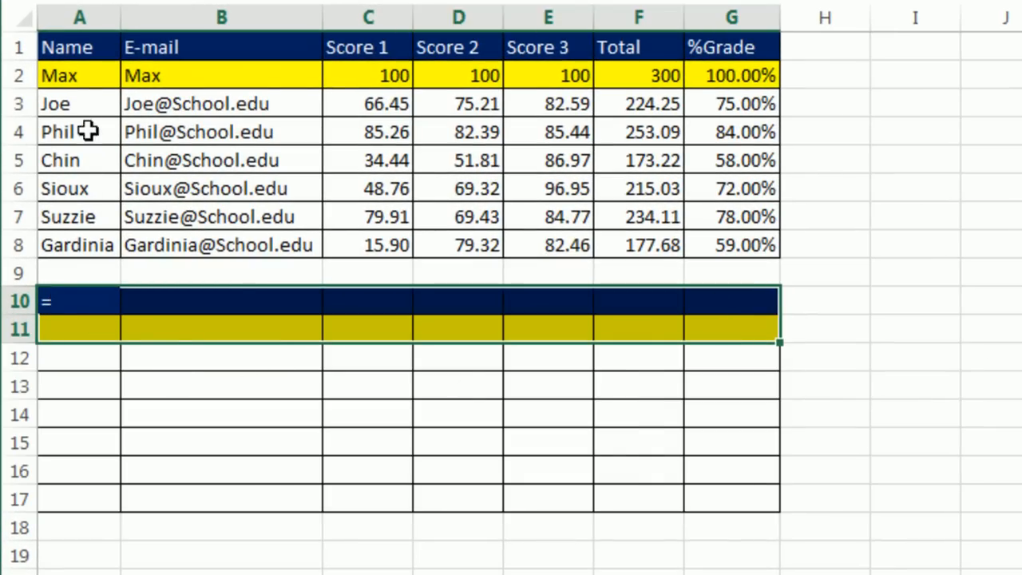
pyautogui.click(75, 46)
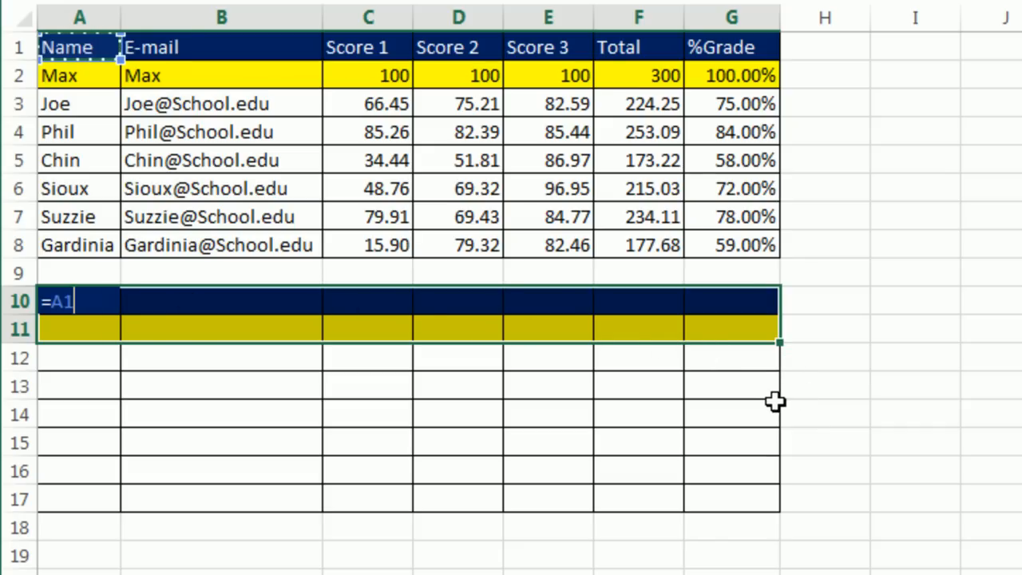
pyautogui.hotkey('ctrl', 'Return')
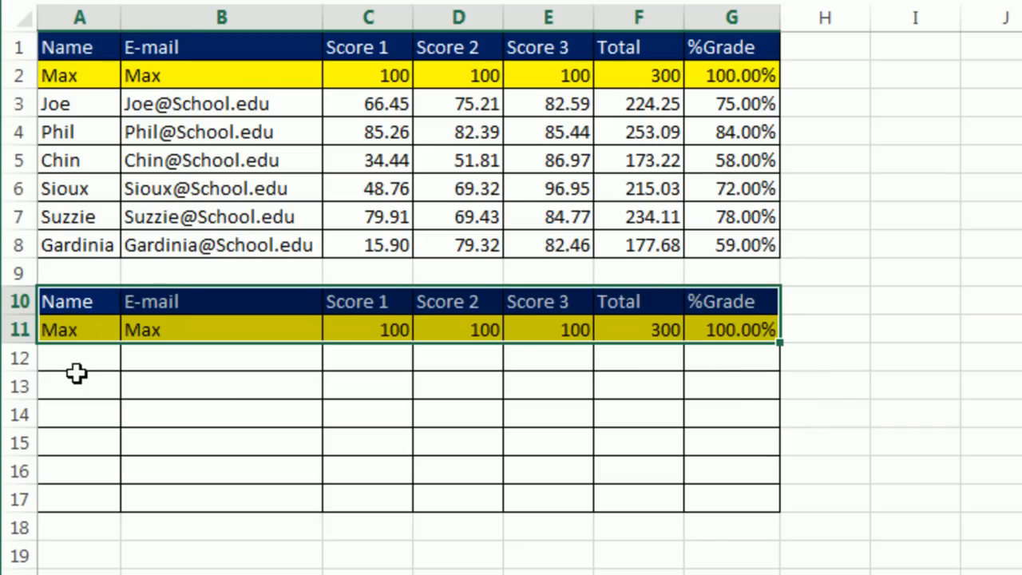
# Fill A12:B17 with the relative formula =A3 to link the student names and e-mail addresses
pyautogui.moveTo(72, 370); pyautogui.dragTo(258, 507)
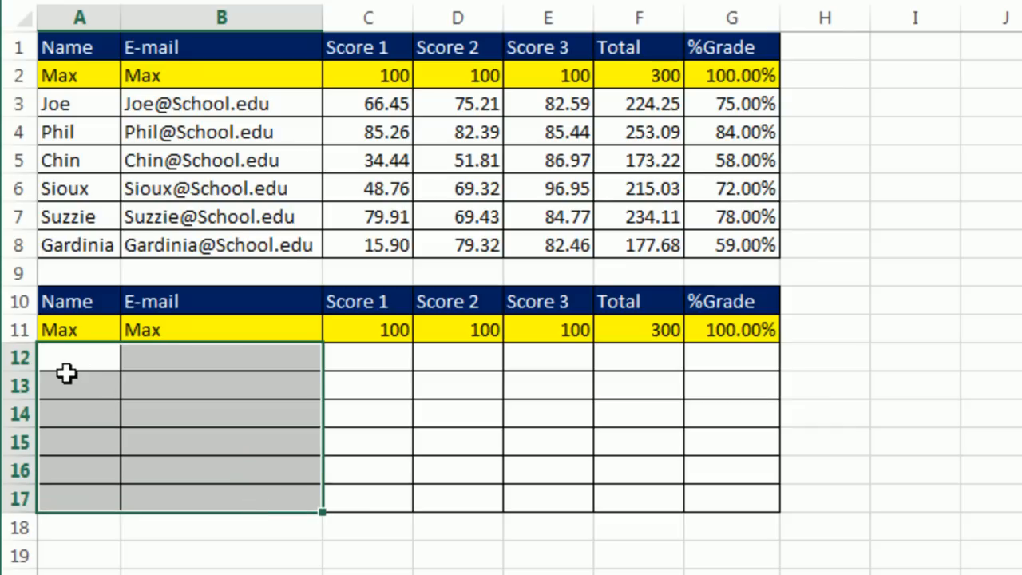
pyautogui.write('=')
pyautogui.click(72, 103)
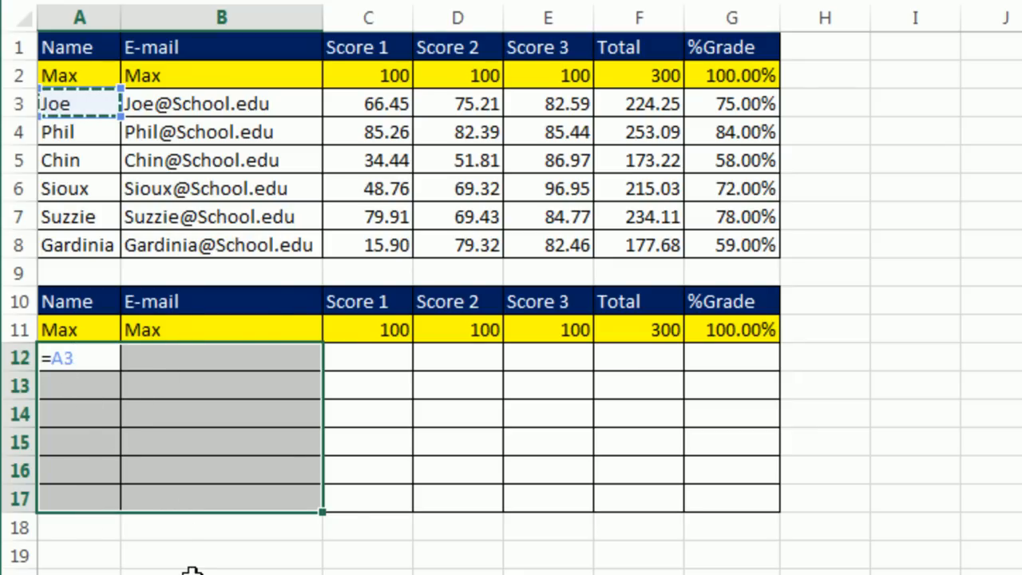
pyautogui.hotkey('ctrl', 'Return')
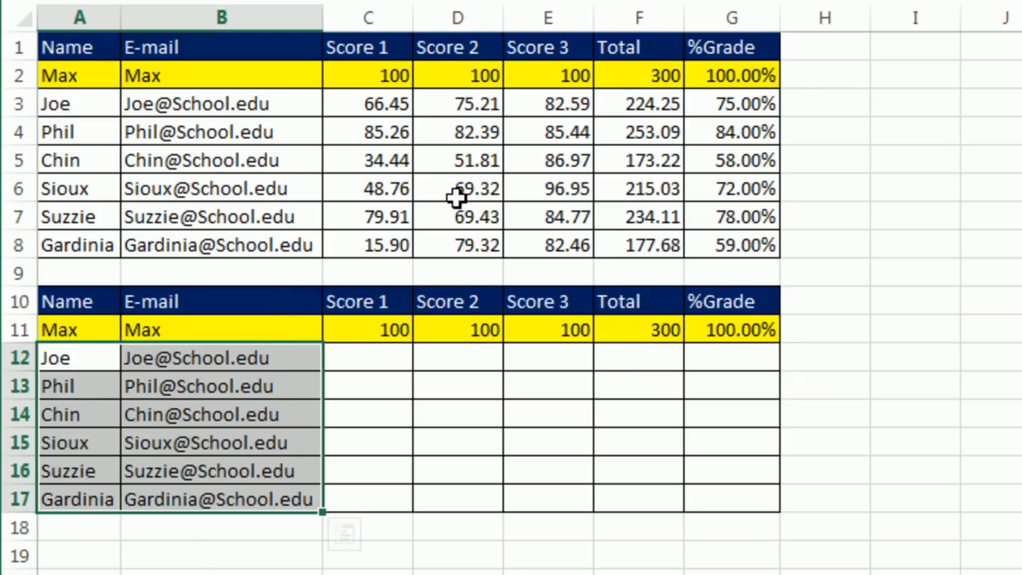
# Enter =TEXT(C3,"0.00") in C12 and copy the formula across and down through G17
pyautogui.click(352, 361)
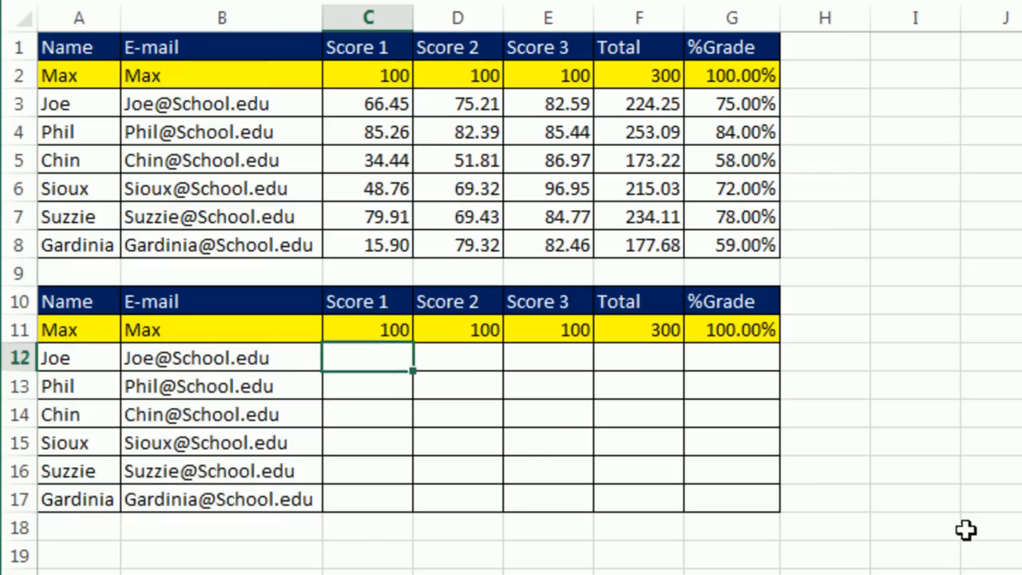
pyautogui.write('=tex')
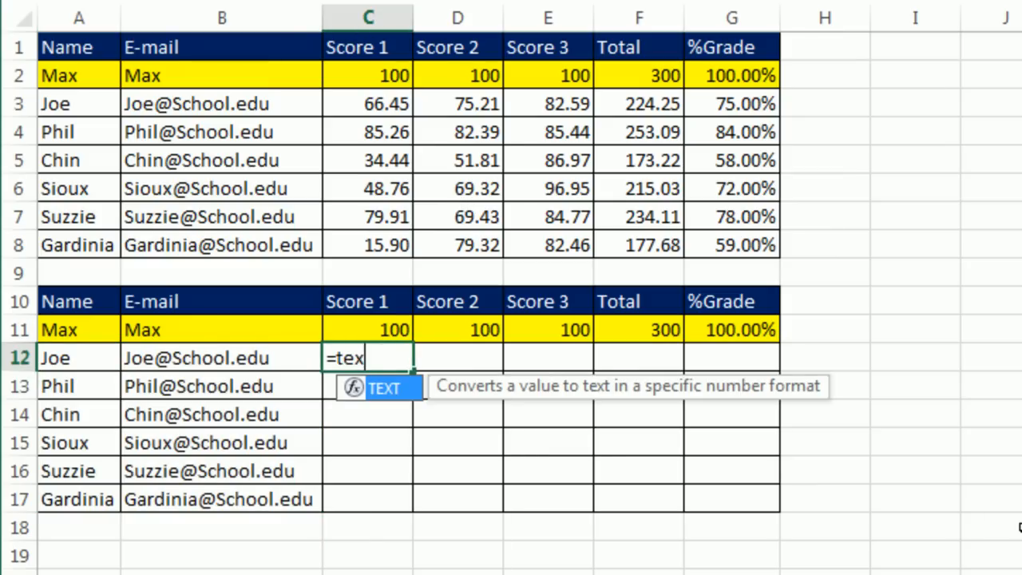
pyautogui.write('t')
pyautogui.press('Tab')
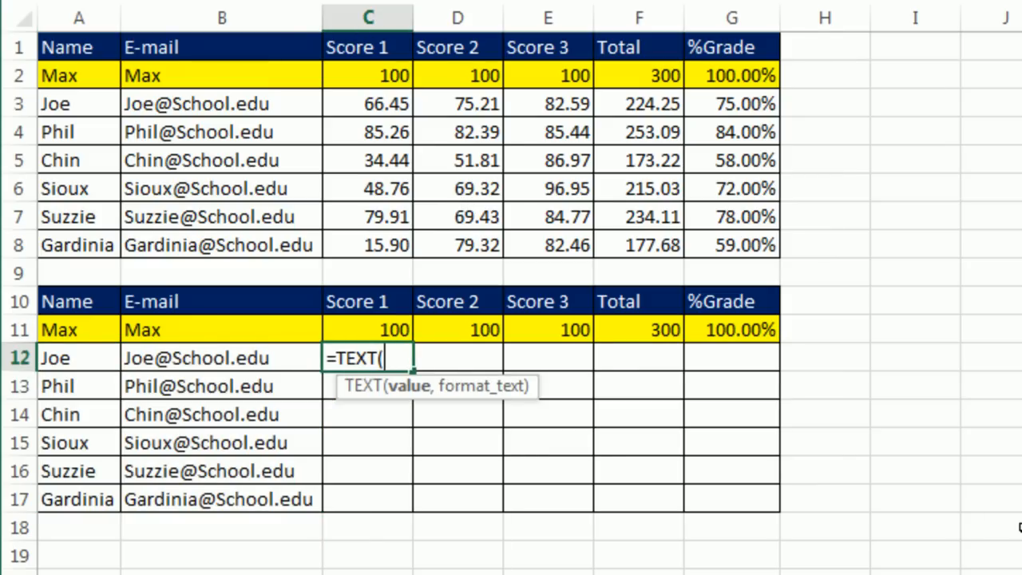
pyautogui.click(363, 114)
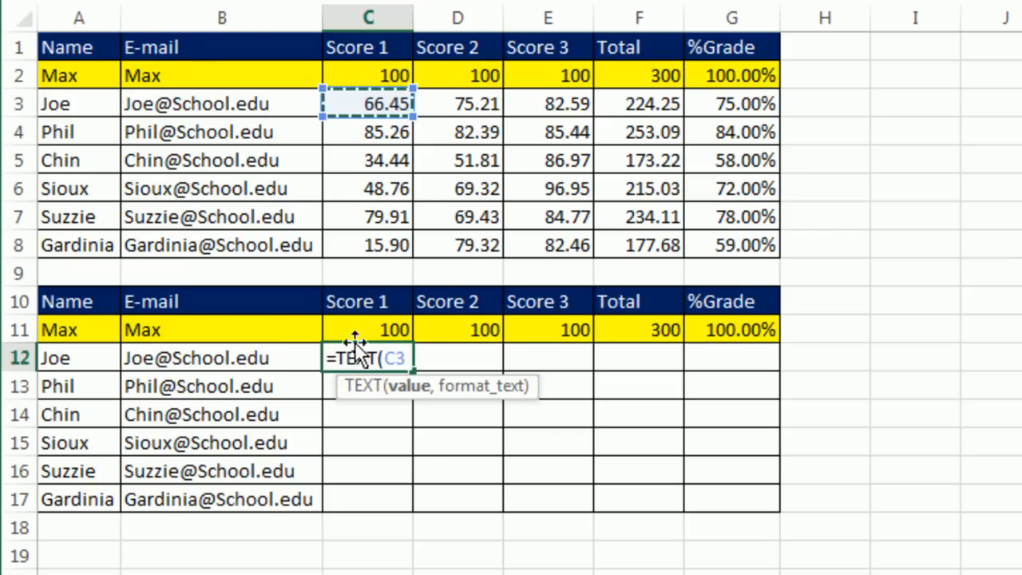
pyautogui.write(',"0.00')
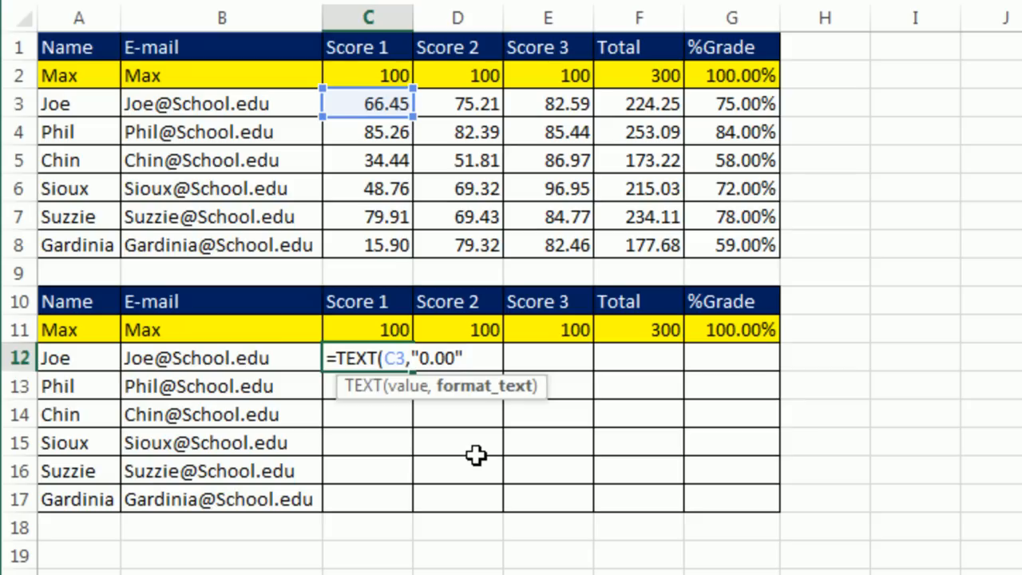
pyautogui.click(482, 392)
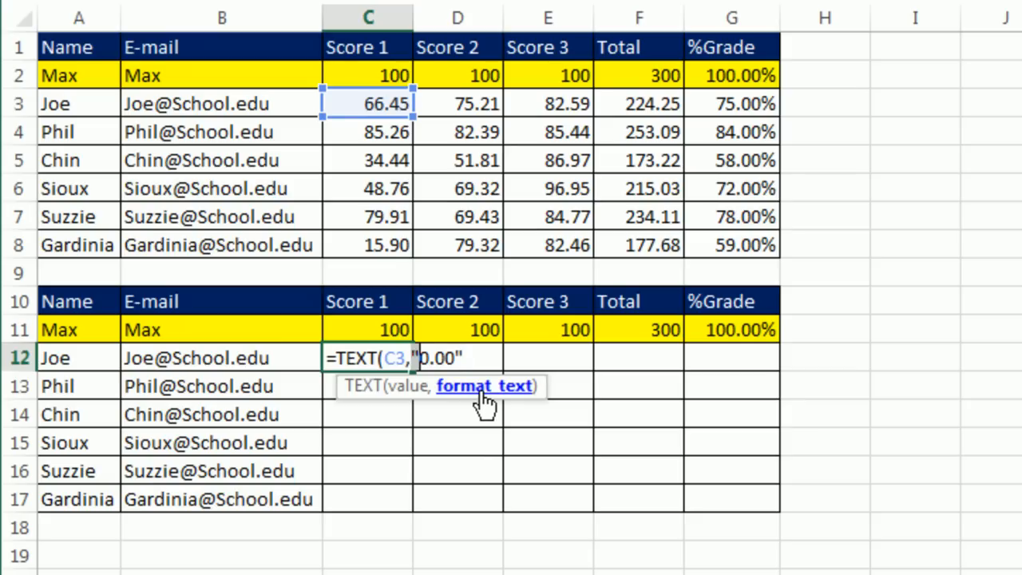
pyautogui.moveTo(414, 358); pyautogui.dragTo(471, 361)
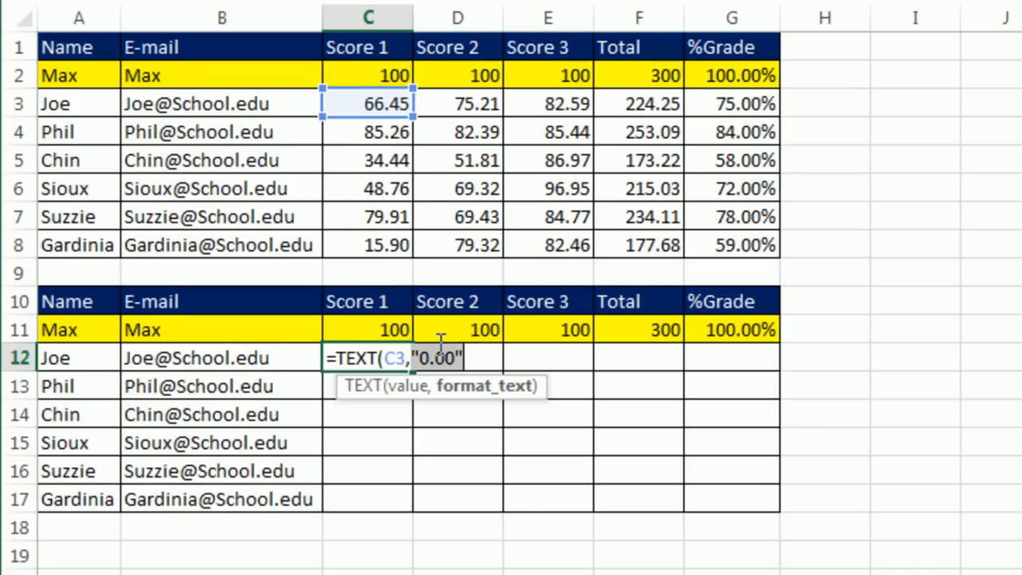
pyautogui.click(476, 357)
pyautogui.click(399, 357)
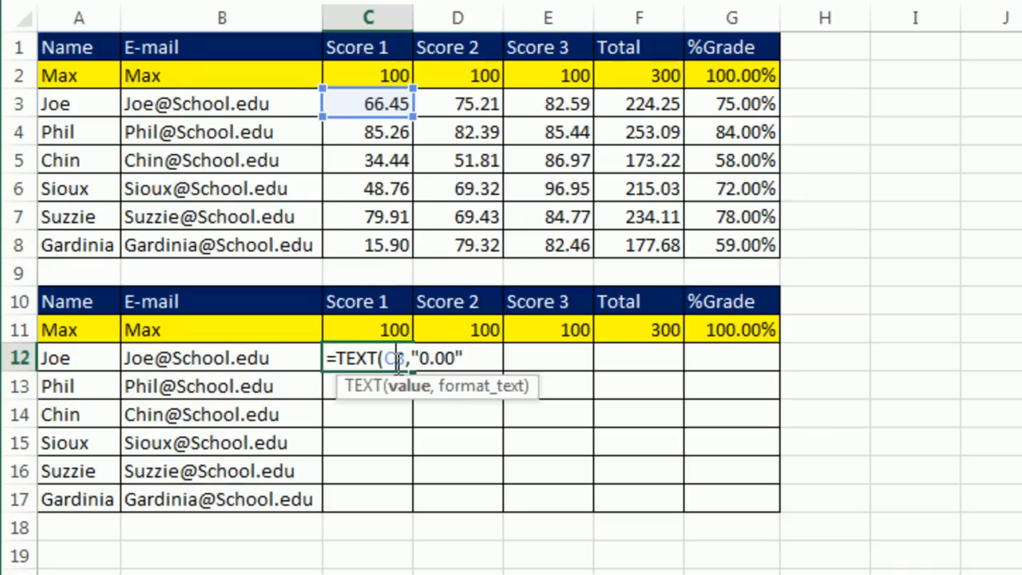
pyautogui.click(493, 357)
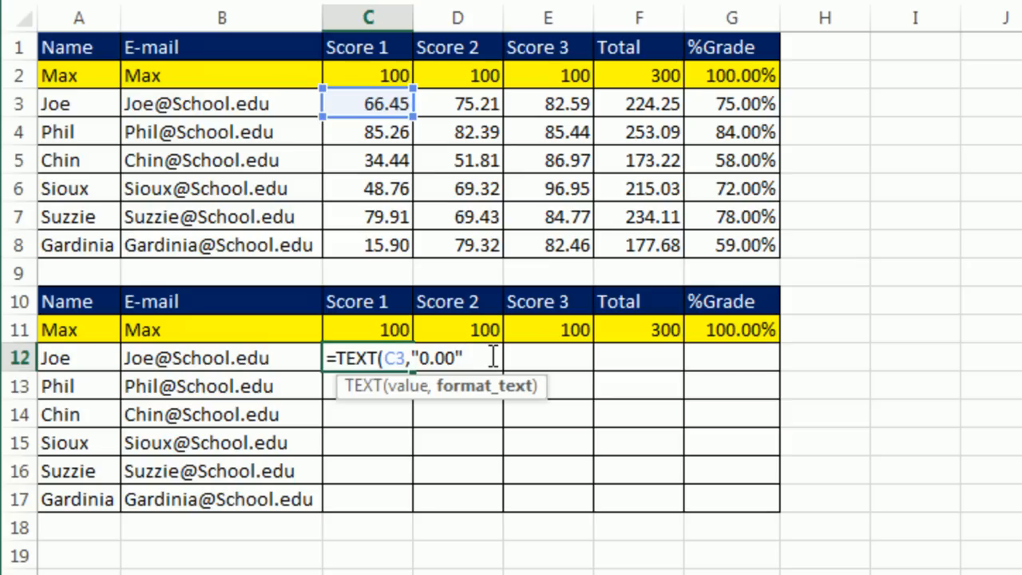
pyautogui.hotkey('ctrl', 'Return')
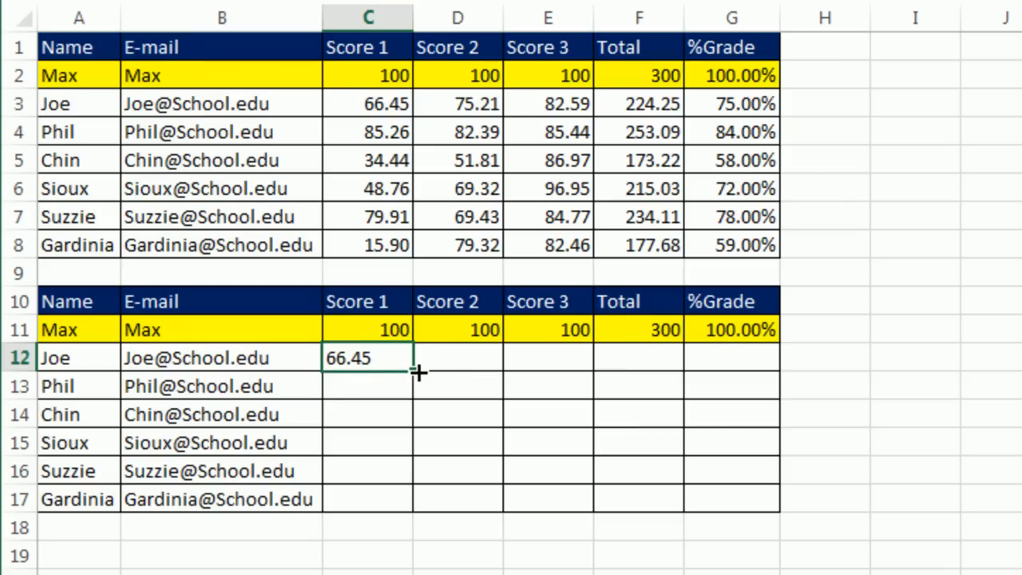
pyautogui.moveTo(415, 372); pyautogui.dragTo(779, 516)
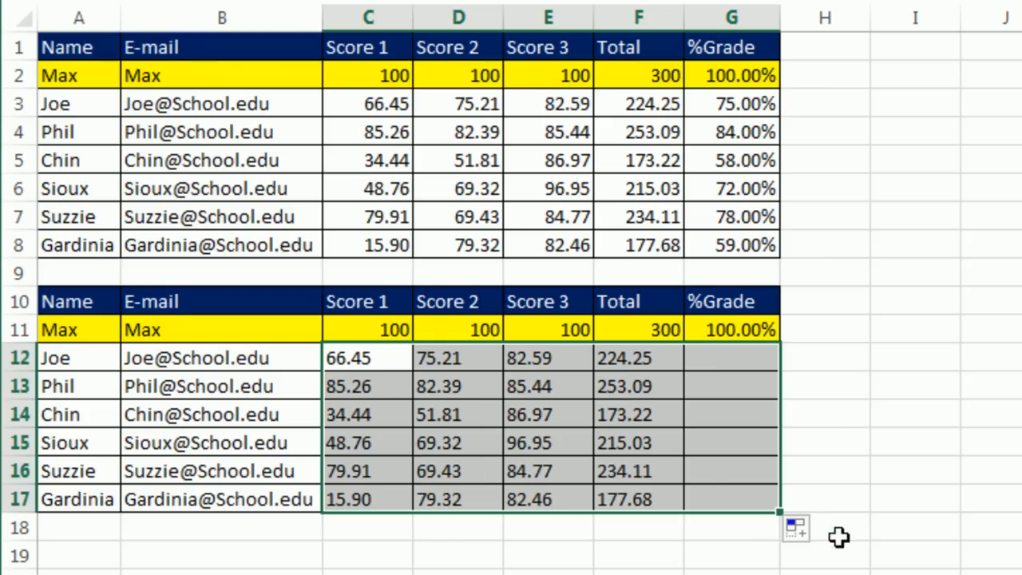
# Change the %Grade formulas in G12:G17 to use the percentage format, =TEXT(G3,"0.00%")
pyautogui.click(753, 361)
pyautogui.moveTo(753, 361); pyautogui.dragTo(761, 506)
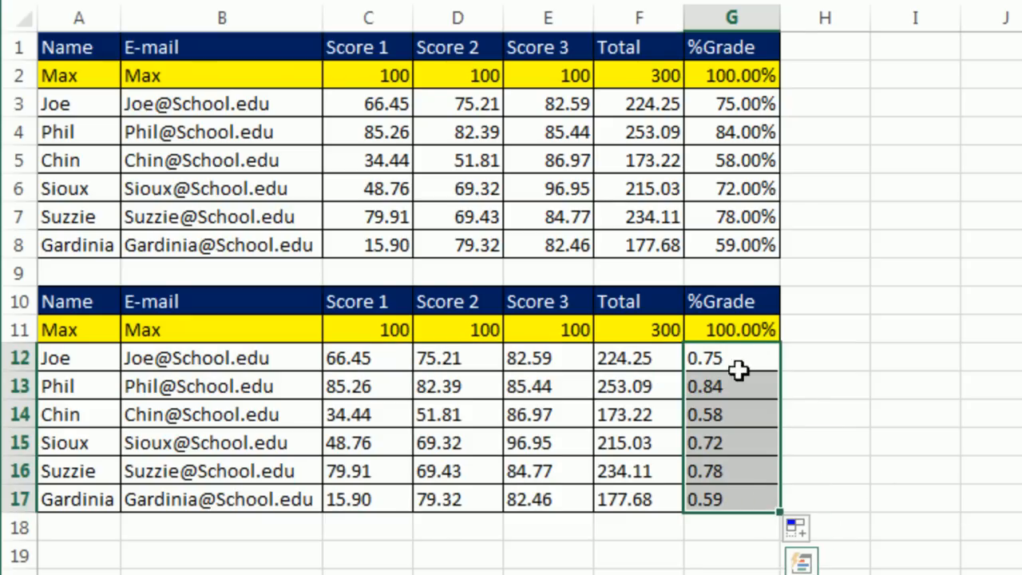
pyautogui.press('F2')
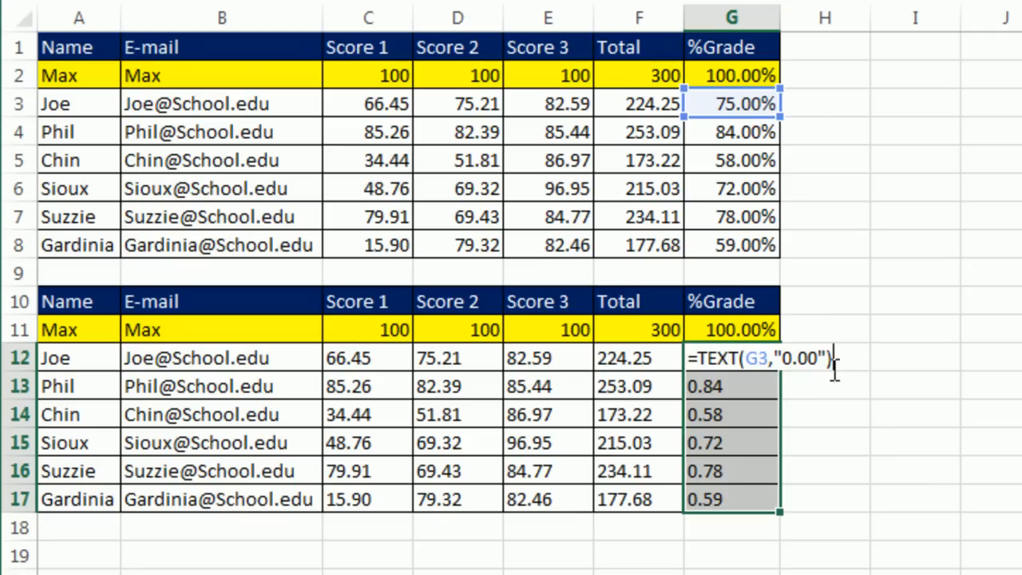
pyautogui.click(822, 360)
pyautogui.write('%')
pyautogui.hotkey('ctrl', 'Return')
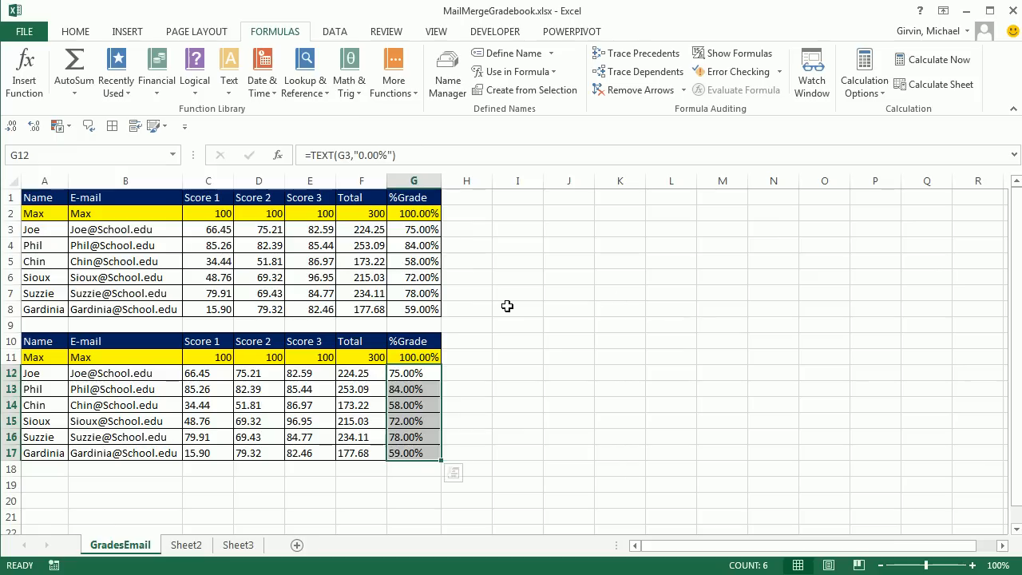
# Jump to the named range MailMergeTableFormatCorrect to check its extent and close the MailMergeGradebook.xlsx workbook
pyautogui.click(904, 236)
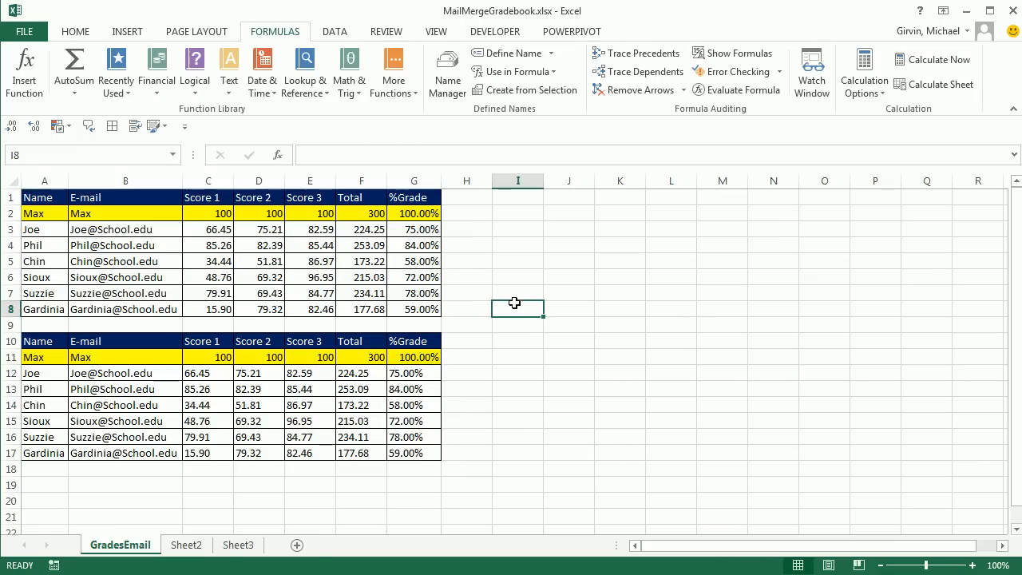
pyautogui.click(172, 156)
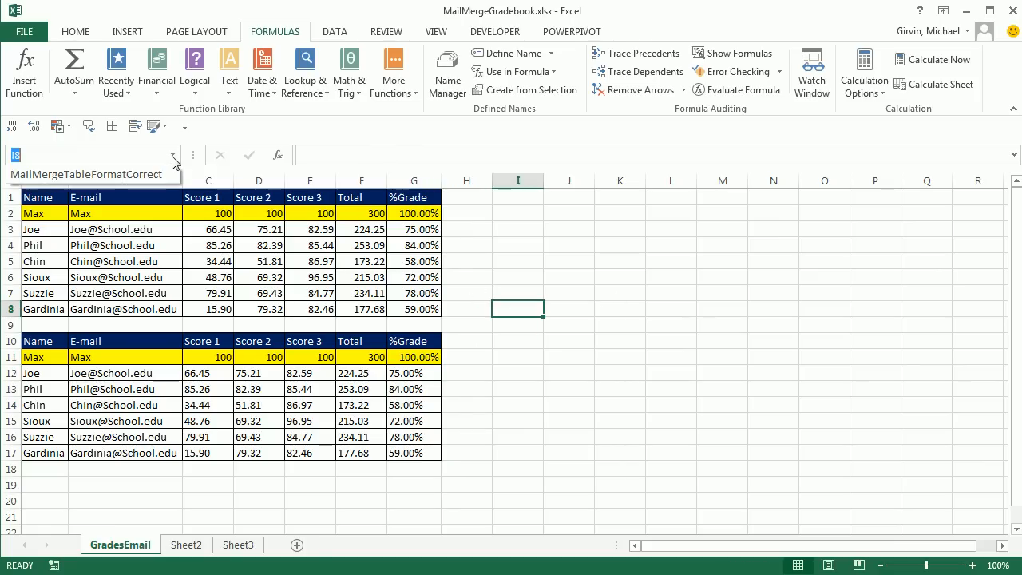
pyautogui.click(116, 176)
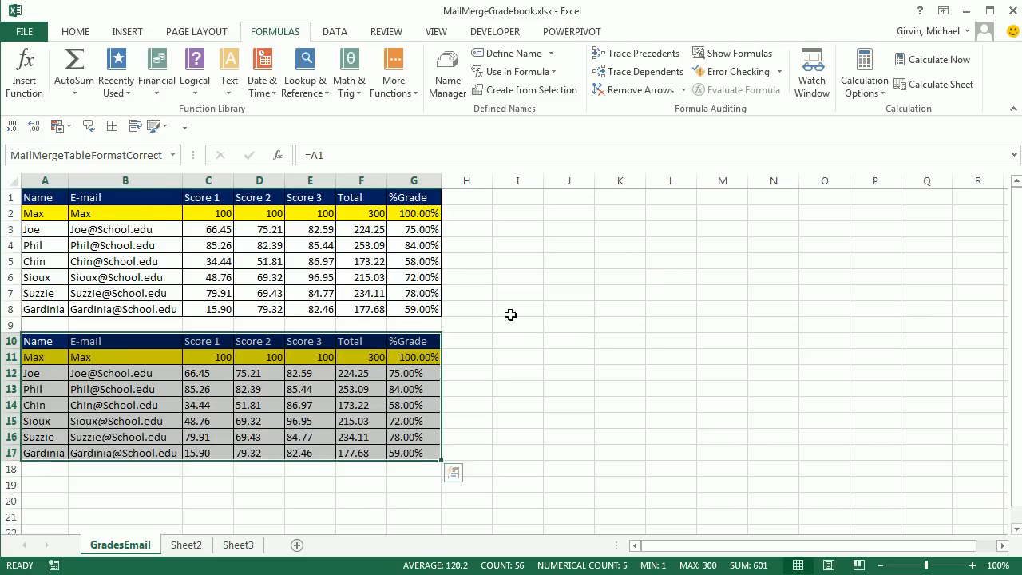
pyautogui.click(1013, 12)
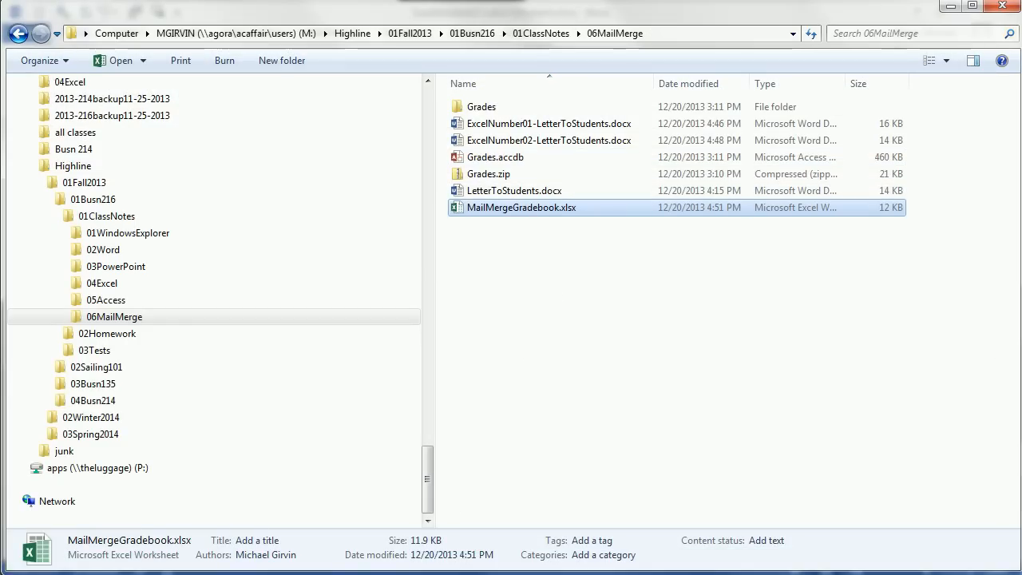
# Switch to the ExcelNumber02-LetterToStudents.docx letter in Word and use MailMergeTableFormatCorrect from MailMergeGradebook.xlsx as its existing recipient list
pyautogui.hotkey('alt', 'Tab')
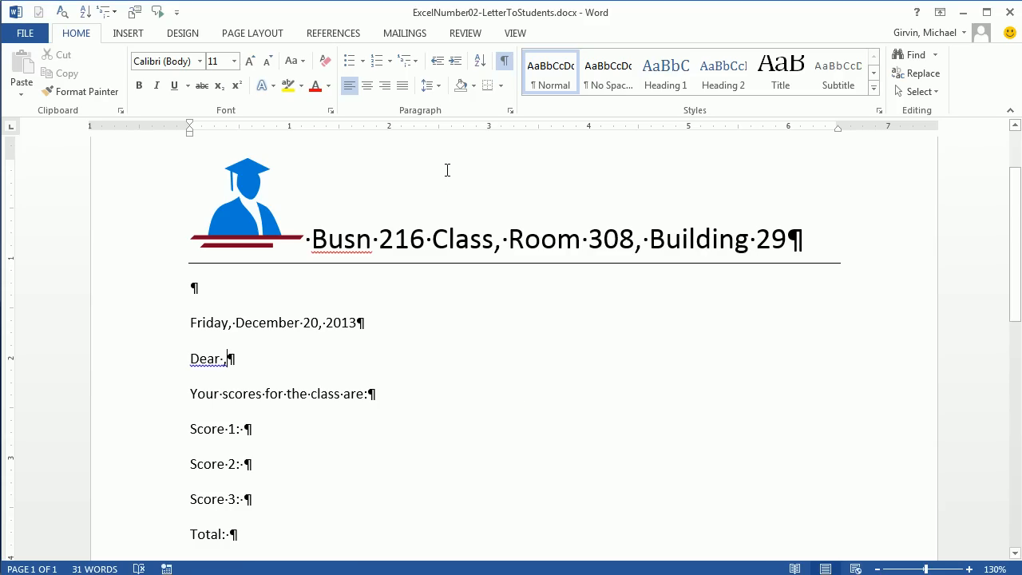
pyautogui.click(405, 33)
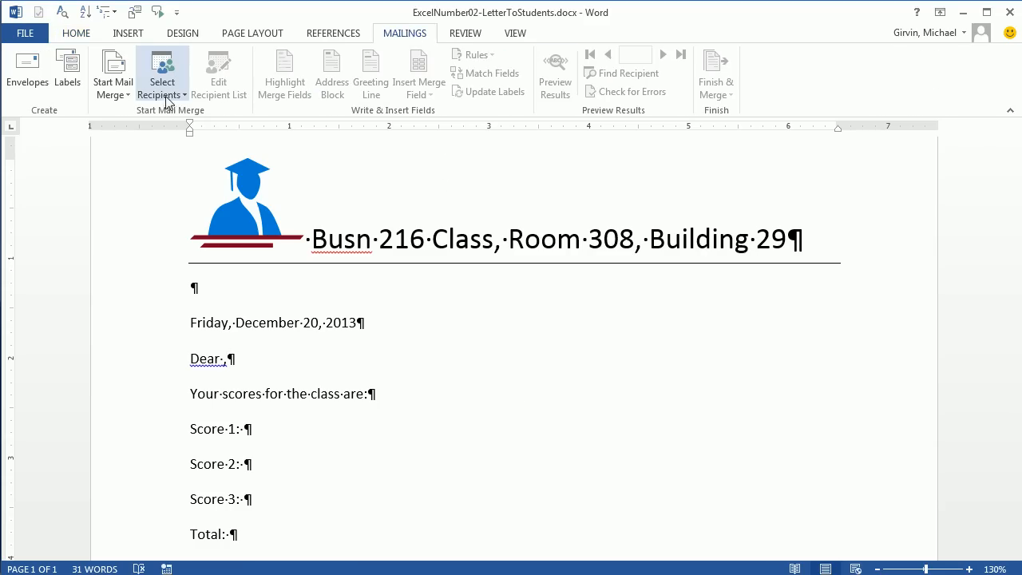
pyautogui.click(169, 95)
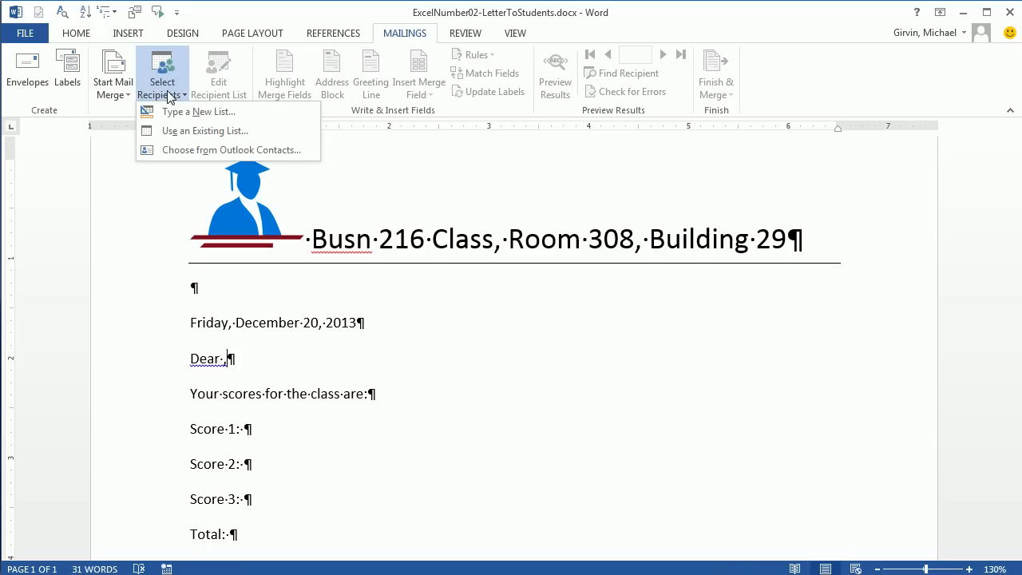
pyautogui.click(190, 133)
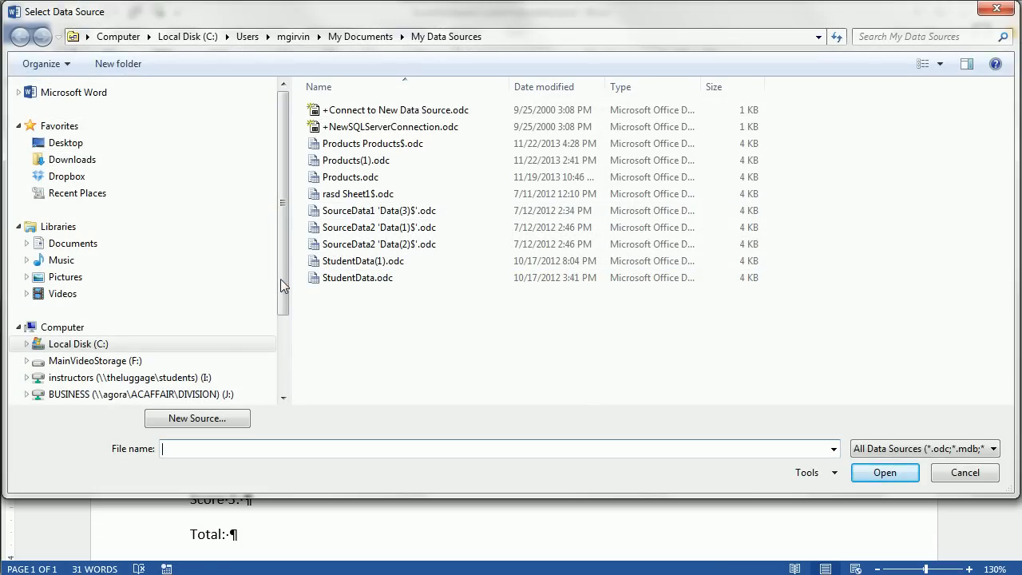
pyautogui.moveTo(284, 287); pyautogui.dragTo(286, 392)
pyautogui.click(26, 320)
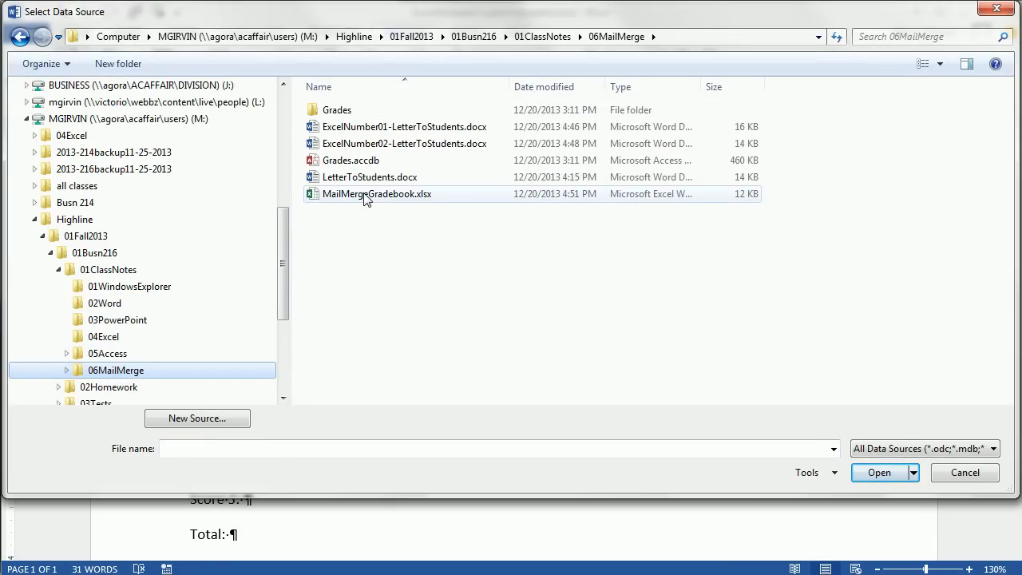
pyautogui.doubleClick(376, 194)
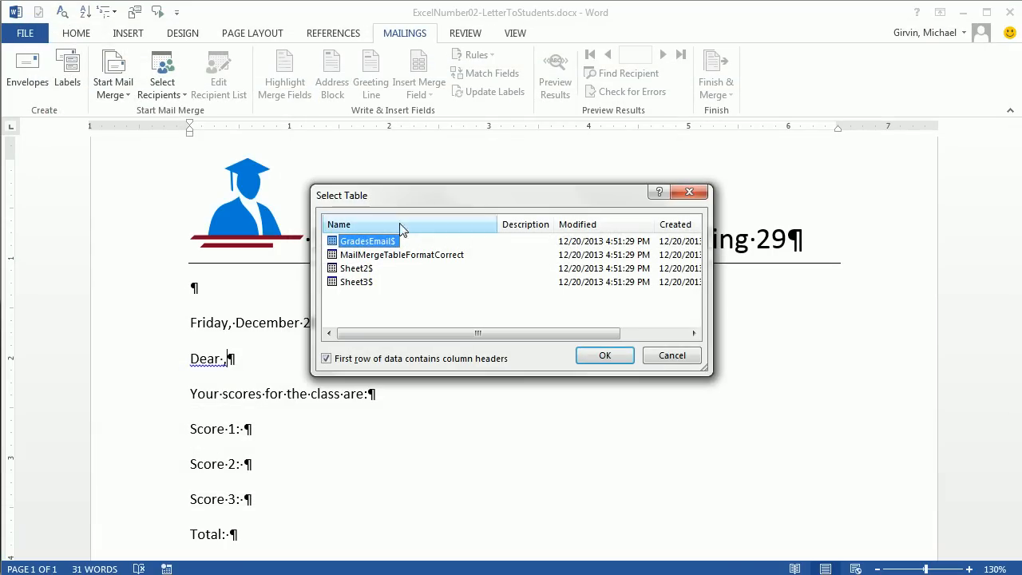
pyautogui.click(430, 255)
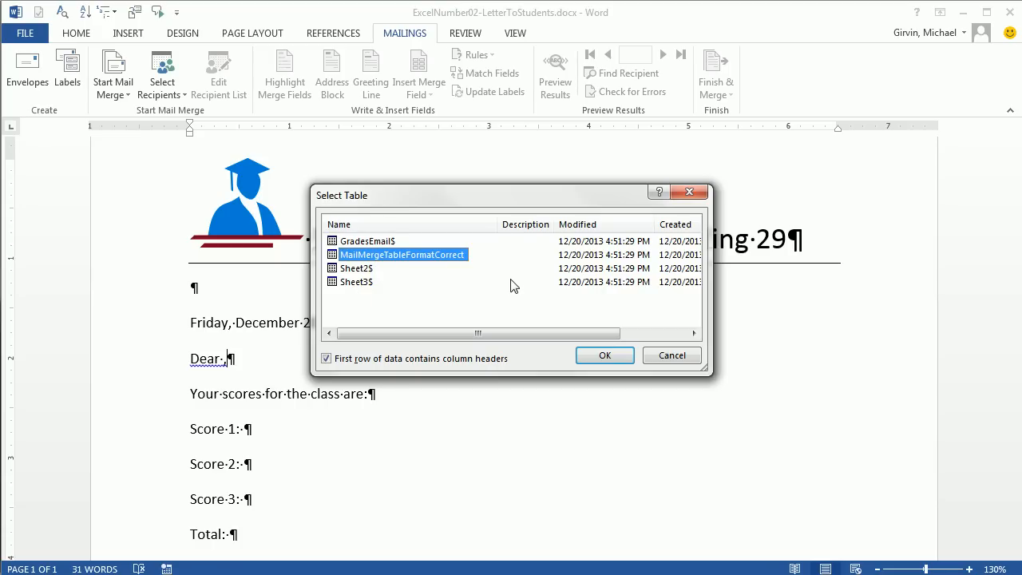
pyautogui.click(612, 359)
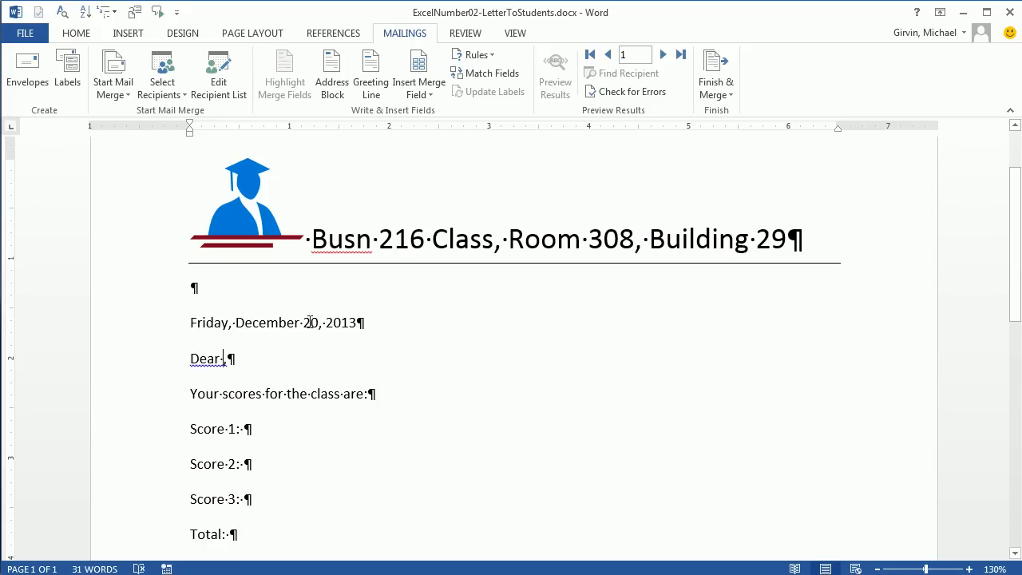
# Insert the Name merge field after "Dear" and the Score_1, Score_2 and Score_3 fields after their matching score labels
pyautogui.click(433, 97)
pyautogui.click(435, 112)
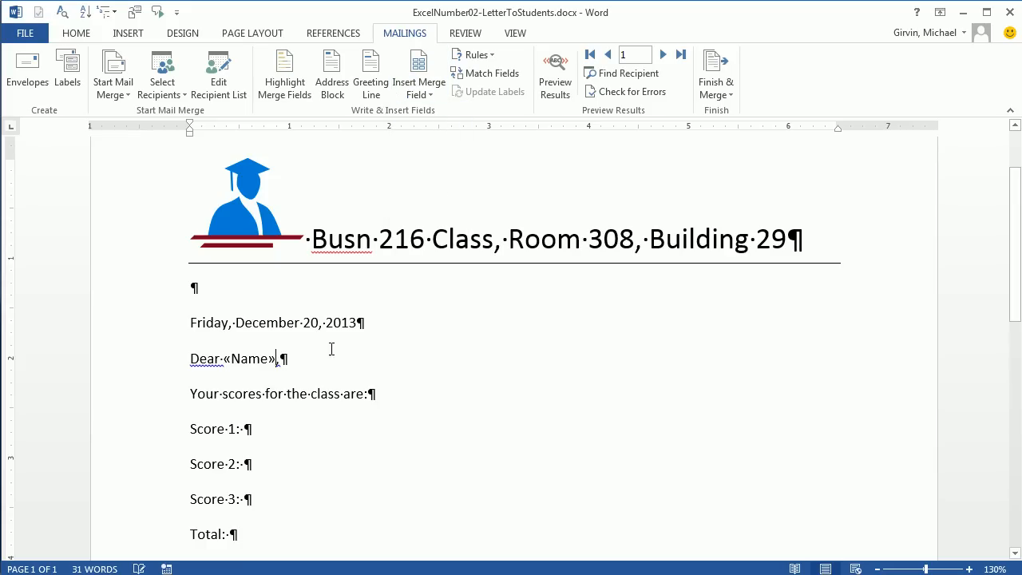
pyautogui.click(421, 95)
pyautogui.click(442, 151)
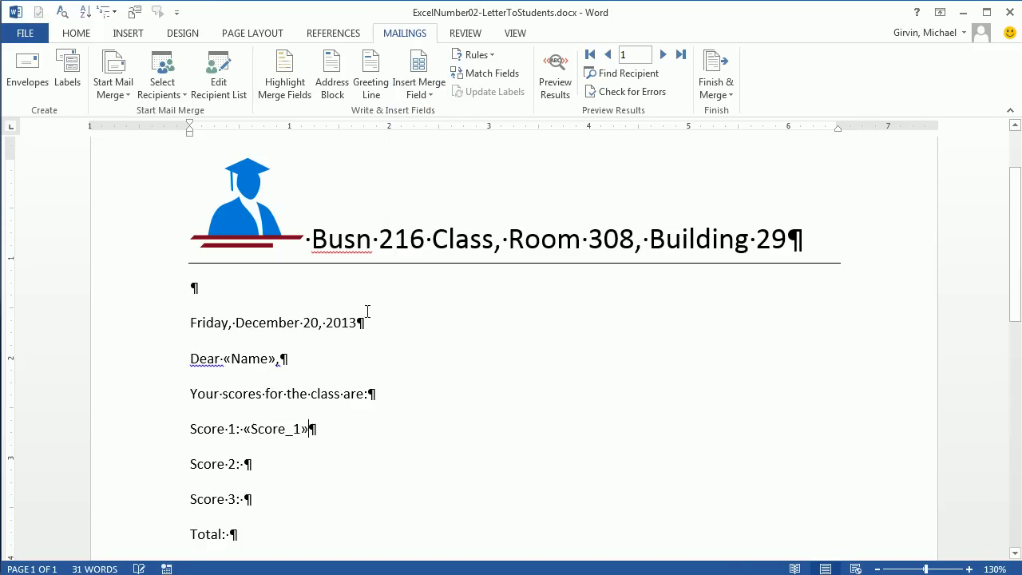
pyautogui.click(421, 94)
pyautogui.click(435, 170)
pyautogui.click(421, 94)
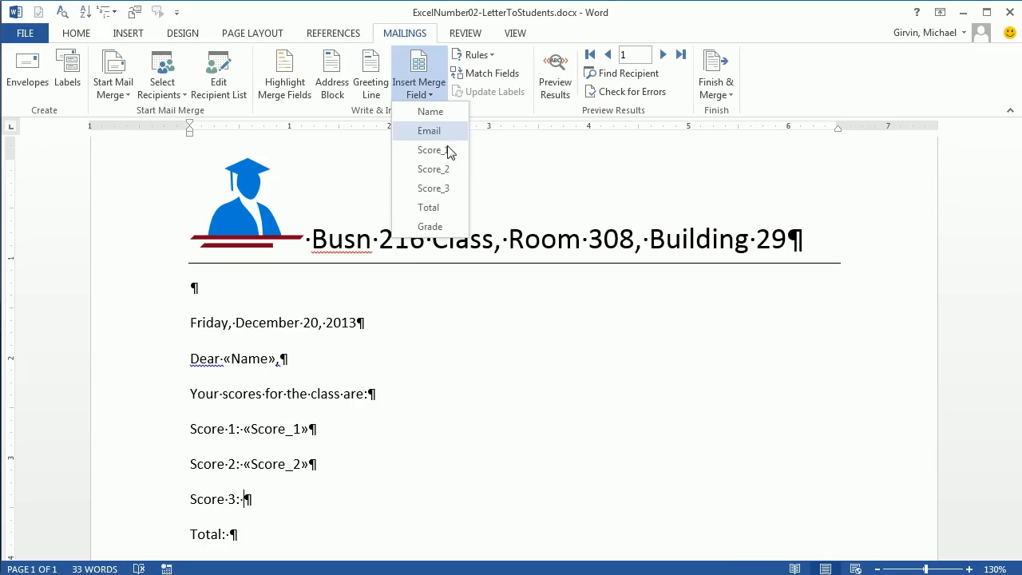
pyautogui.click(434, 188)
# Insert the Total merge field after "Total:" and the Grade merge field after "% Grade:"
pyautogui.scroll(-2, 319, 415)
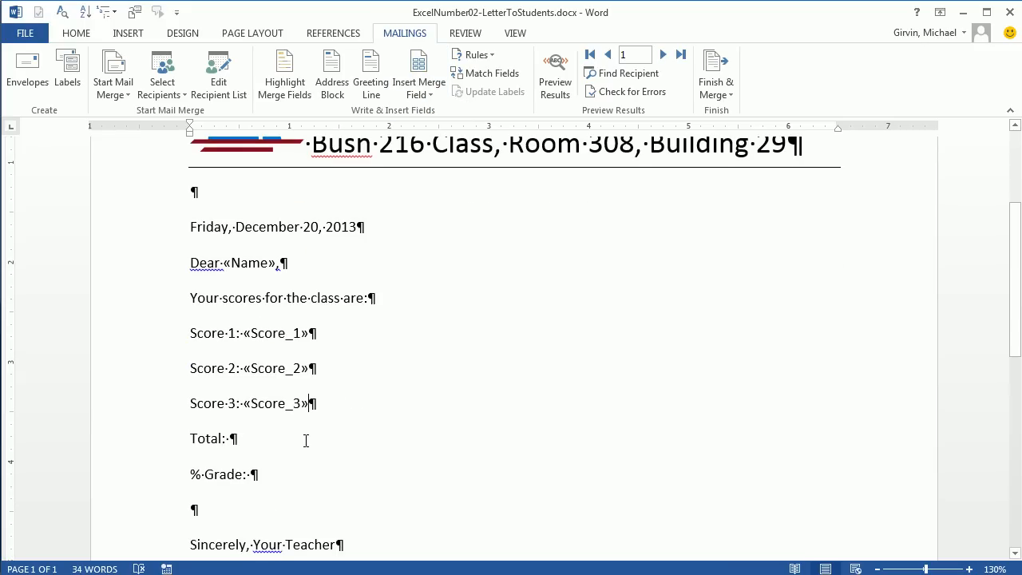
pyautogui.click(427, 94)
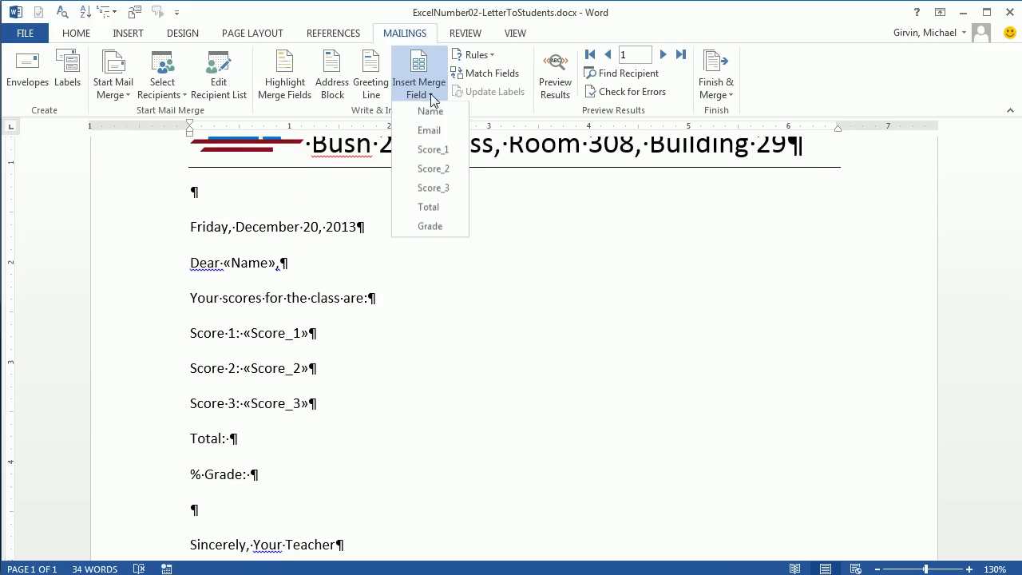
pyautogui.click(446, 208)
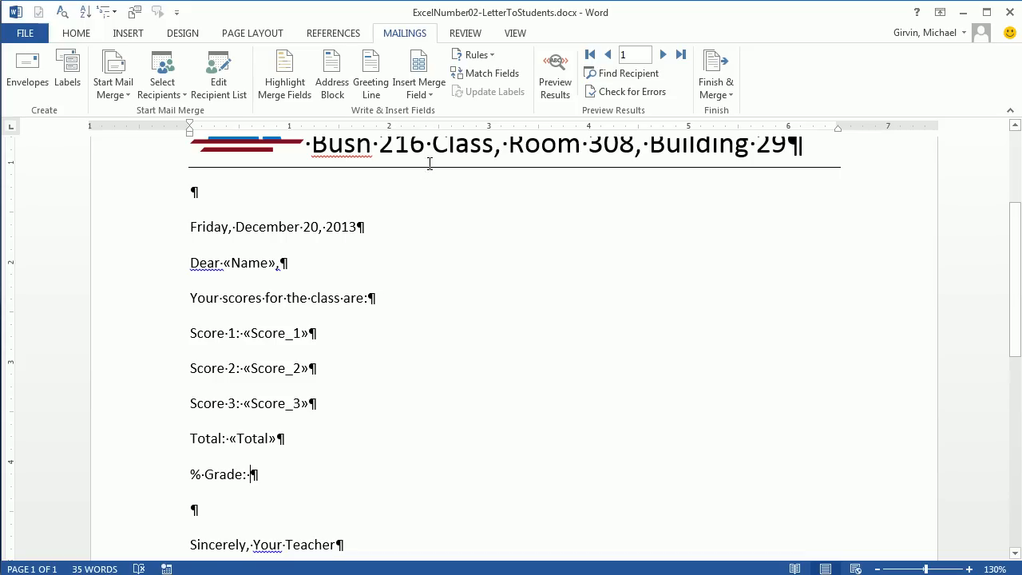
pyautogui.click(432, 99)
pyautogui.click(440, 229)
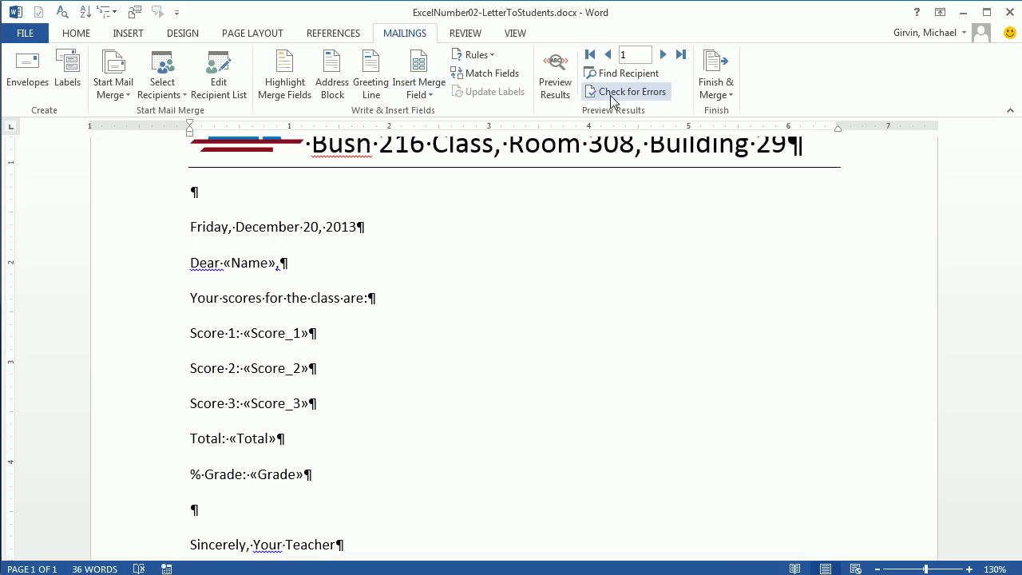
# Preview the merged letter and advance through the recipients to record 4, checking the score and percentage formatting
pyautogui.click(555, 76)
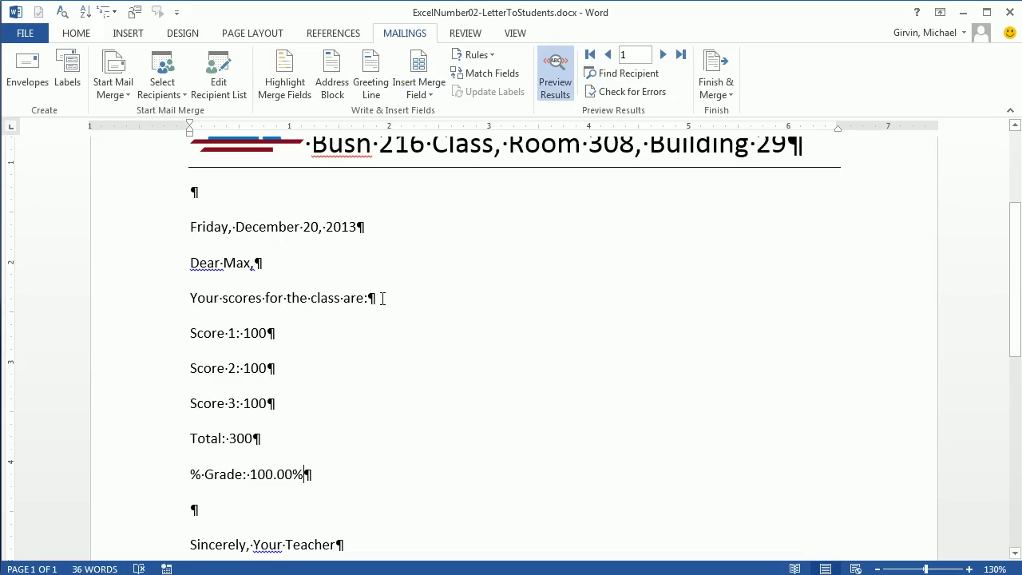
pyautogui.click(663, 54)
pyautogui.click(662, 55)
pyautogui.click(662, 54)
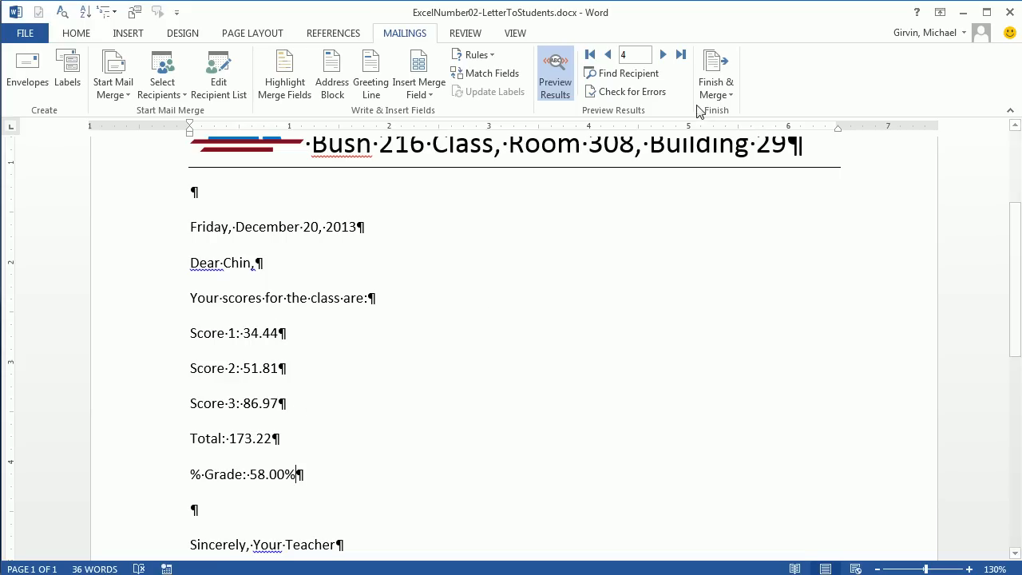
pyautogui.click(715, 88)
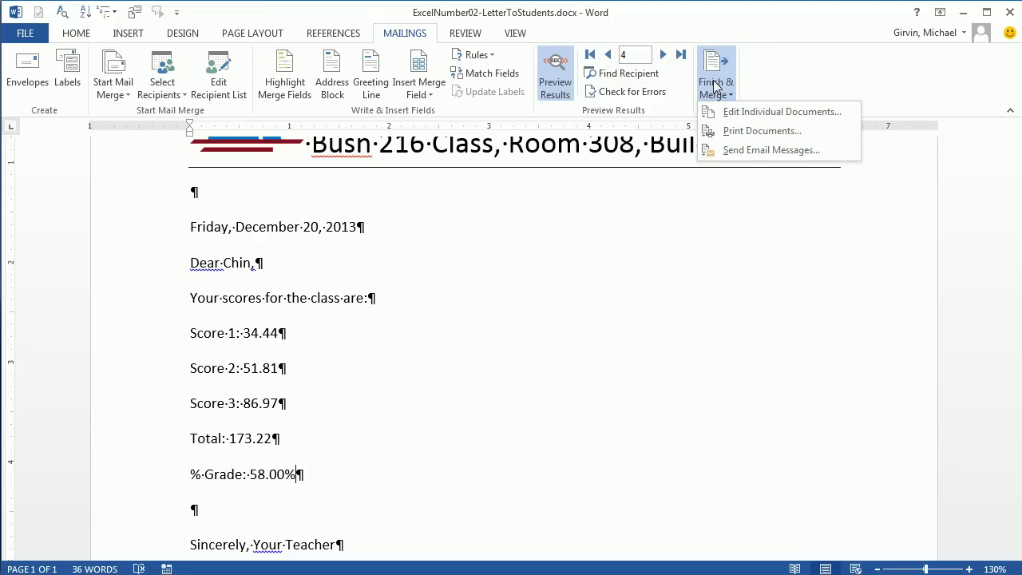
pyautogui.click(729, 132)
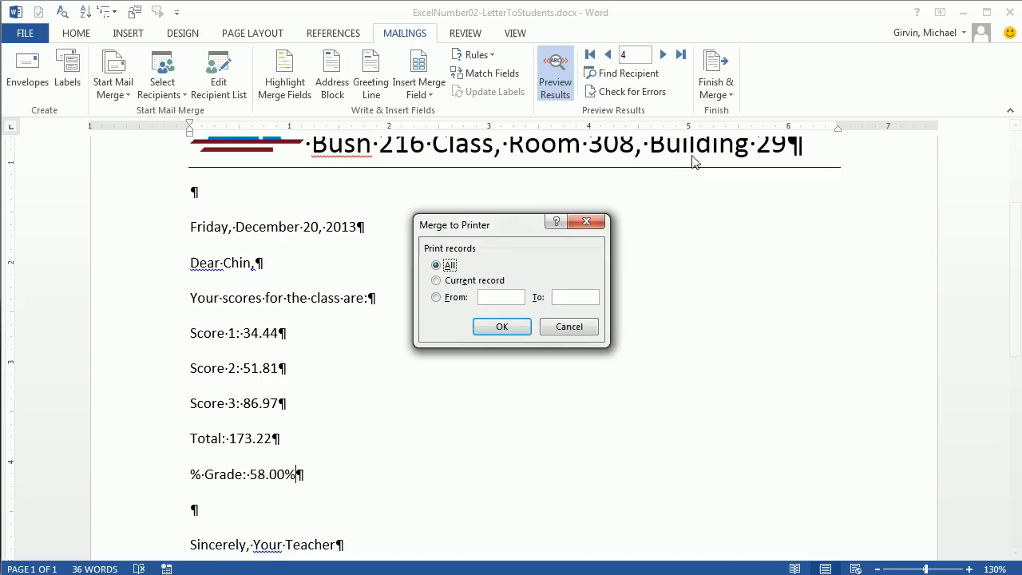
pyautogui.click(438, 284)
pyautogui.click(437, 298)
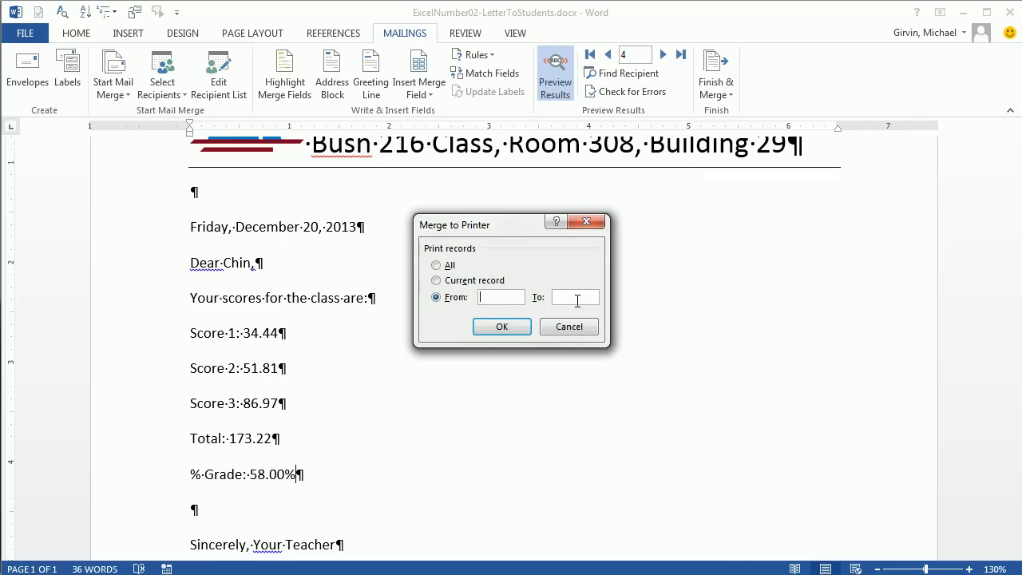
pyautogui.click(567, 328)
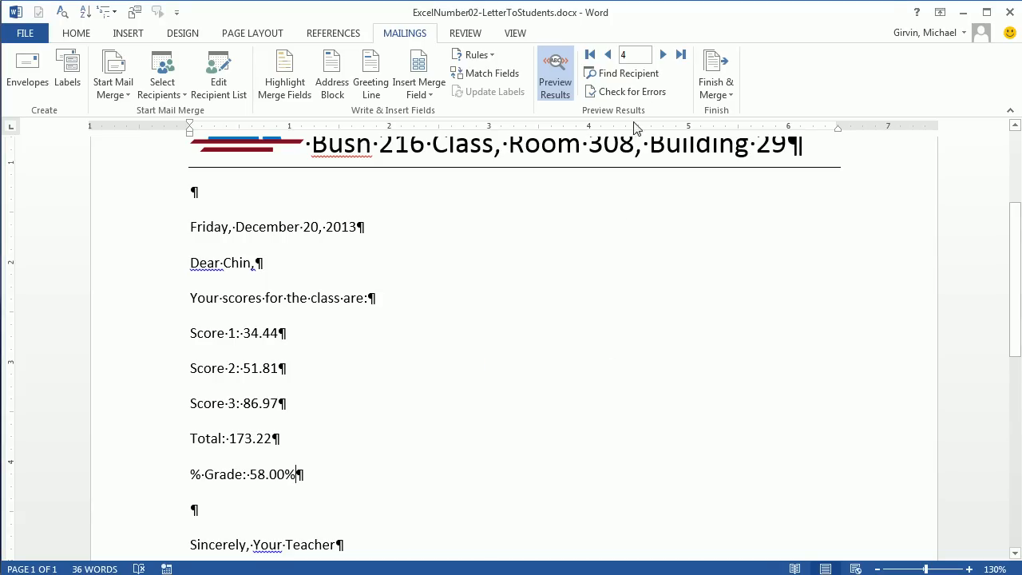
# Close the merged letter and save a copy of LetterToStudents.docx as Access-LetterToStudents.docx
pyautogui.click(1008, 14)
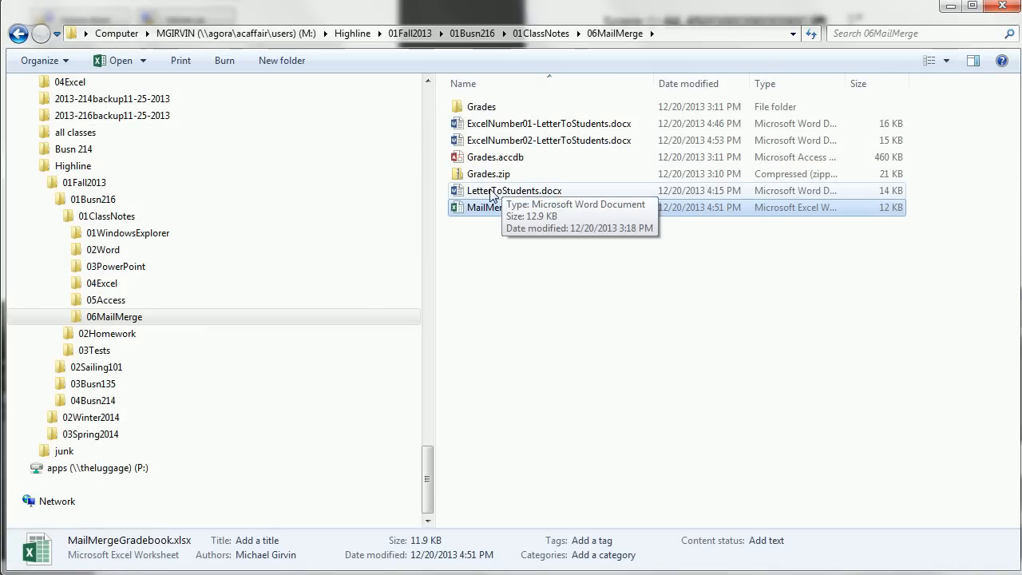
pyautogui.doubleClick(490, 194)
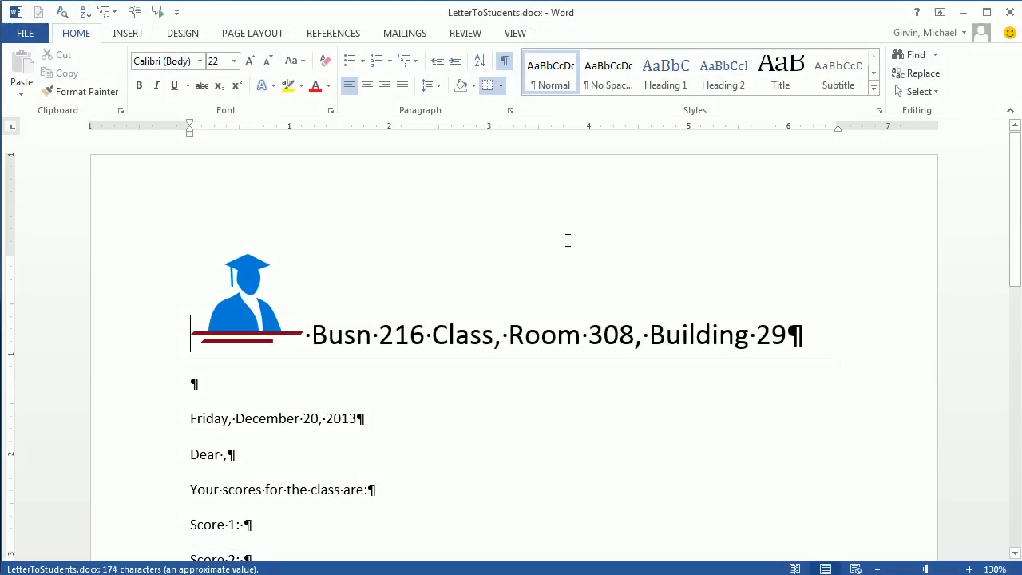
pyautogui.press('F12')
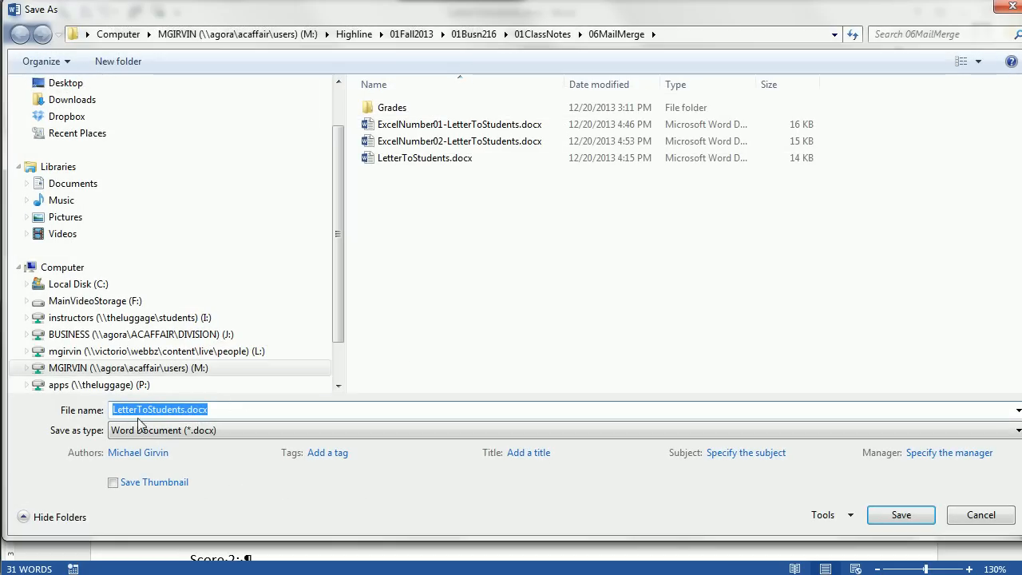
pyautogui.click(114, 410)
pyautogui.write('Access-')
pyautogui.click(901, 515)
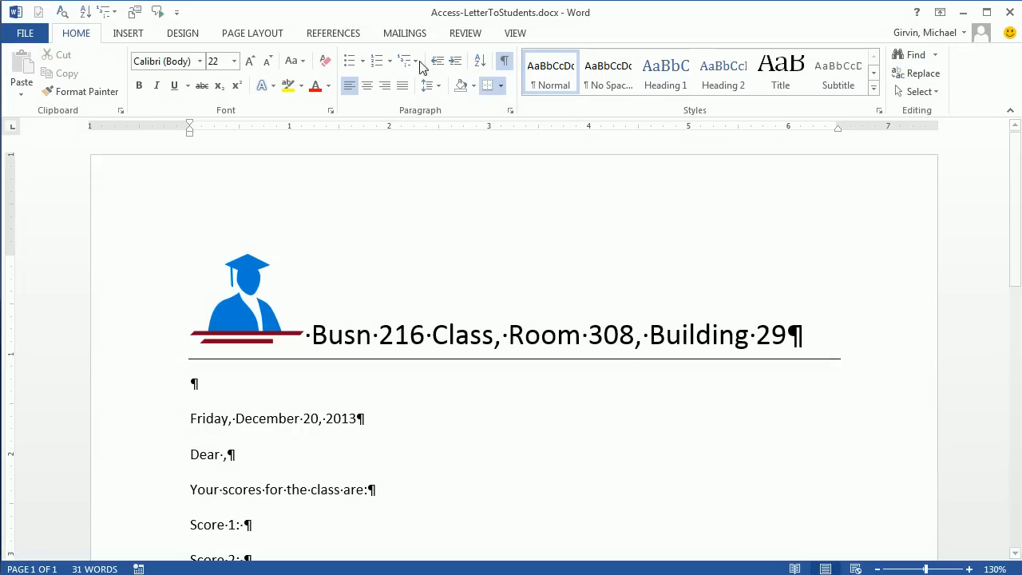
# Connect the letter to the existing Grades.accdb database in the 06MailMerge folder, choosing the Grades view as the recipient list
pyautogui.click(414, 37)
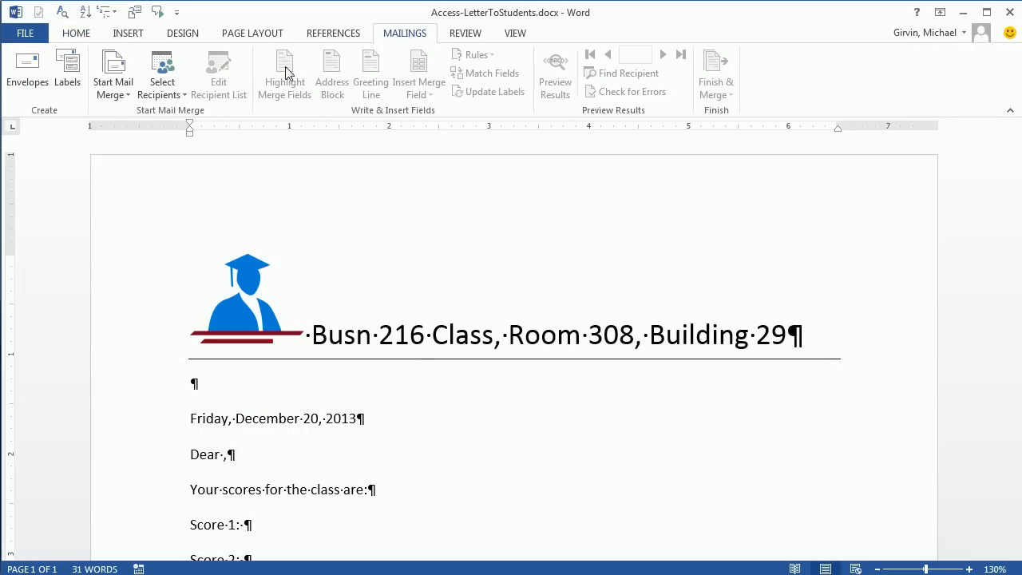
pyautogui.click(164, 85)
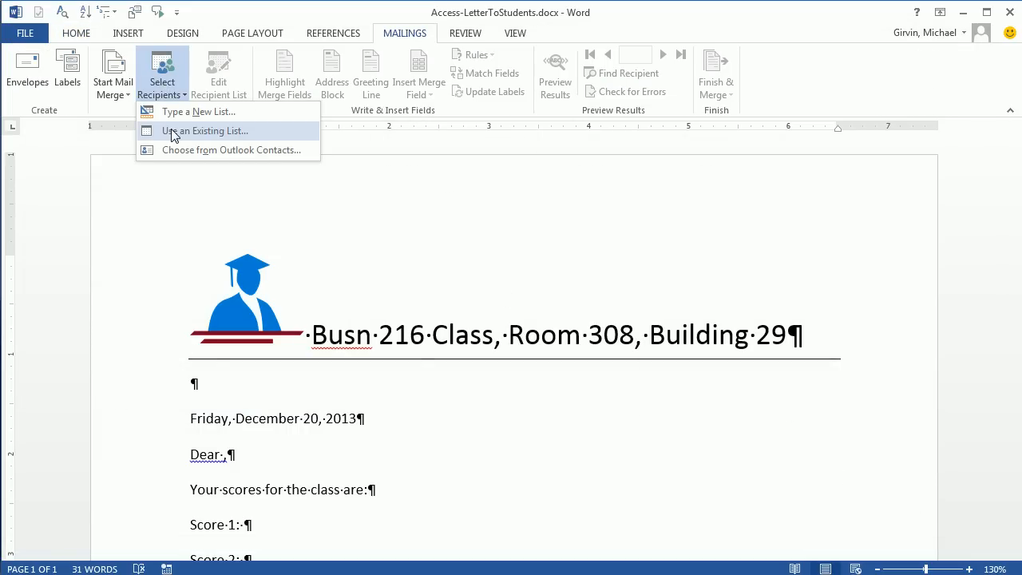
pyautogui.click(174, 131)
pyautogui.moveTo(281, 191); pyautogui.dragTo(284, 355)
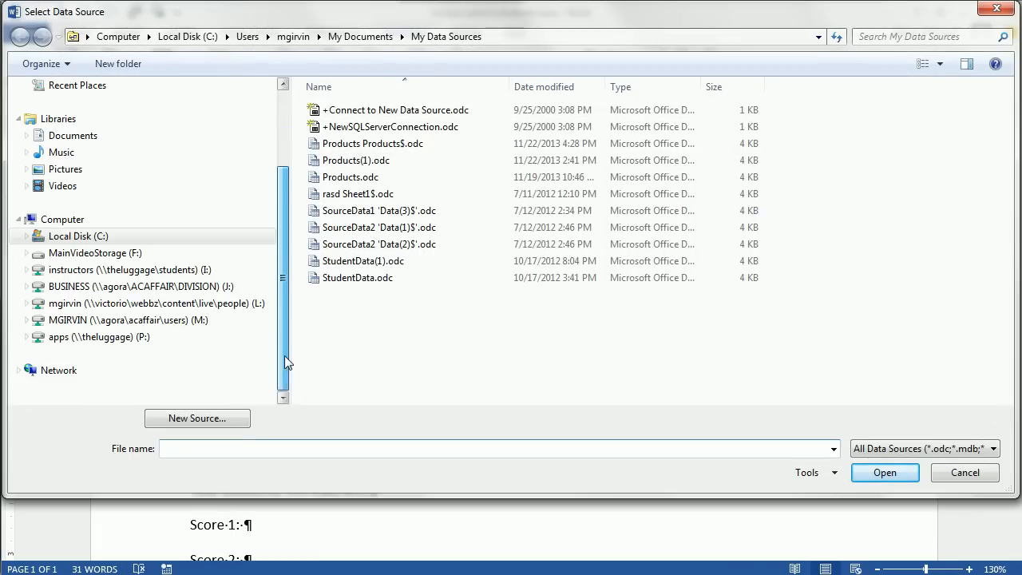
pyautogui.click(28, 319)
pyautogui.click(35, 353)
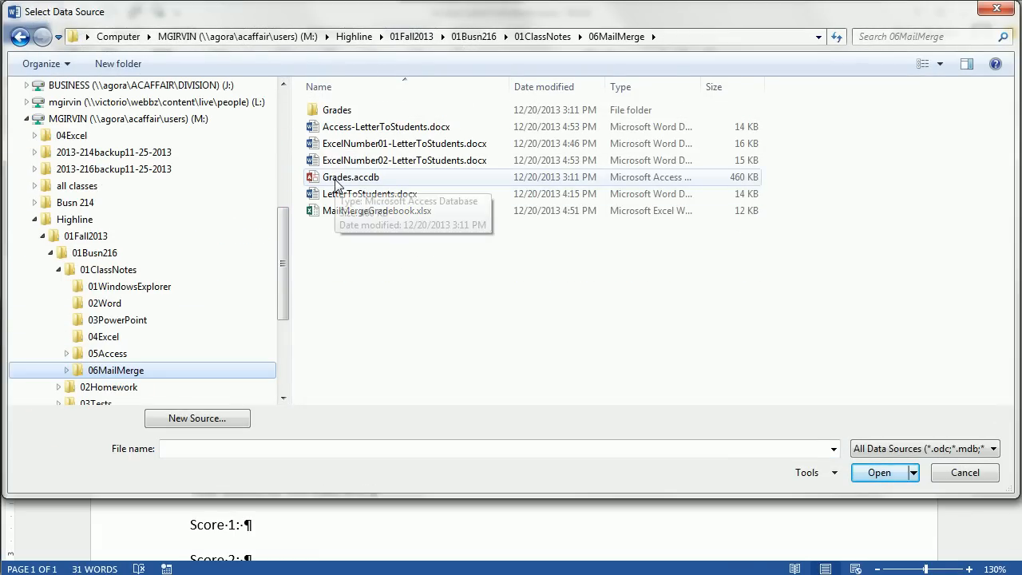
pyautogui.doubleClick(337, 185)
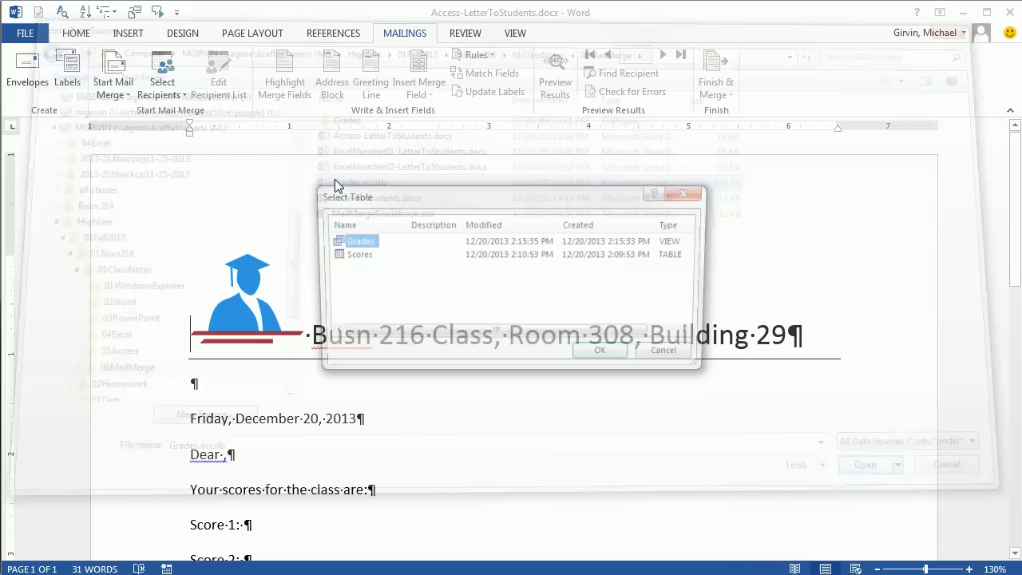
pyautogui.click(353, 257)
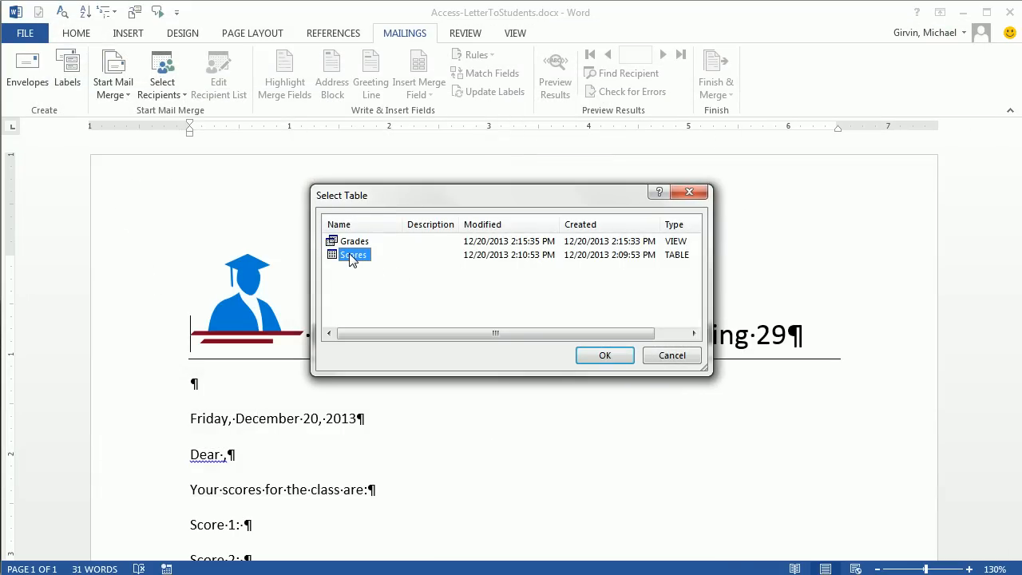
pyautogui.click(362, 242)
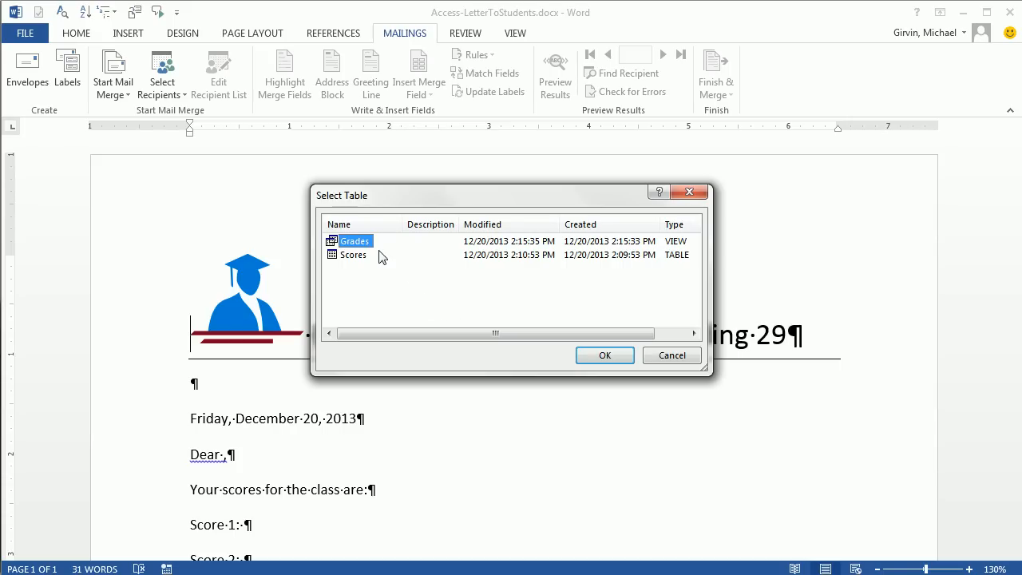
pyautogui.click(606, 356)
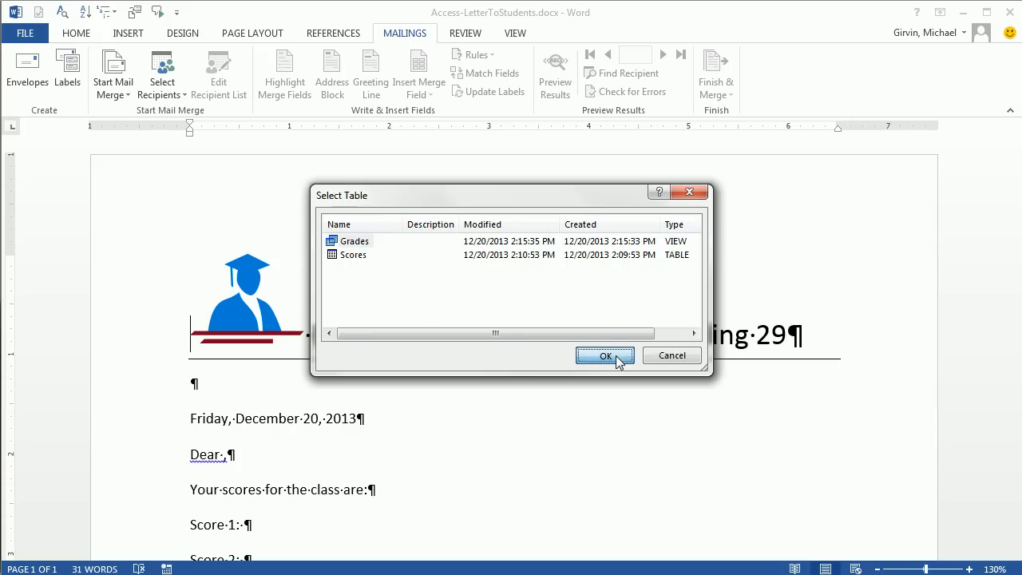
# Examine the mail merge recipient list, including the score columns, and close it without changes
pyautogui.click(220, 86)
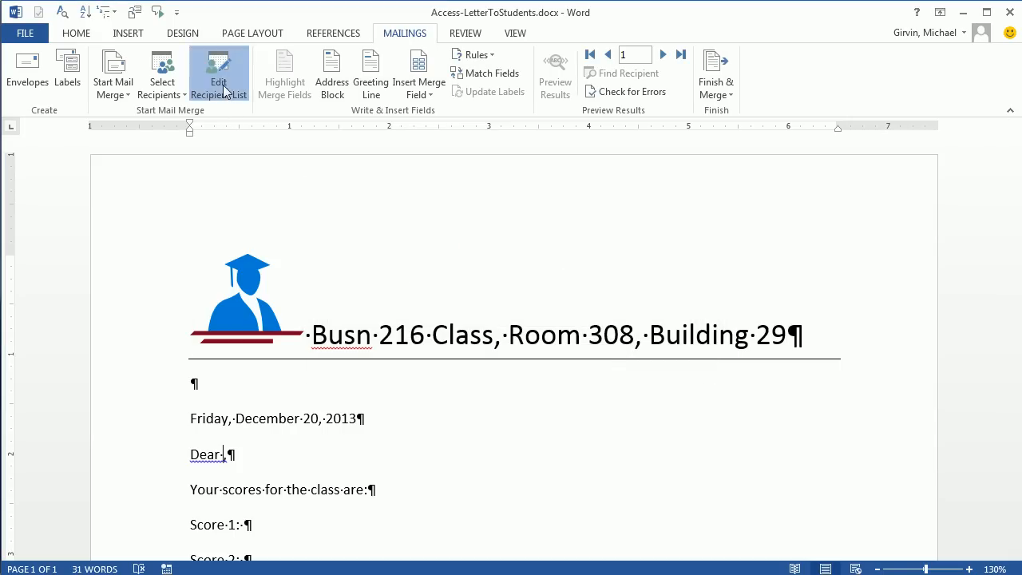
pyautogui.moveTo(503, 301); pyautogui.dragTo(559, 301)
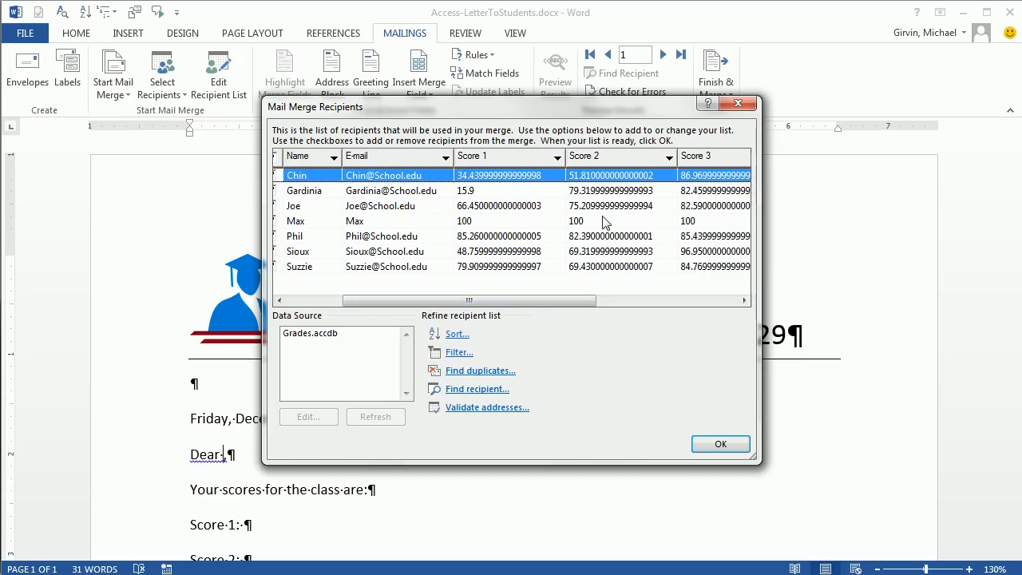
pyautogui.click(722, 443)
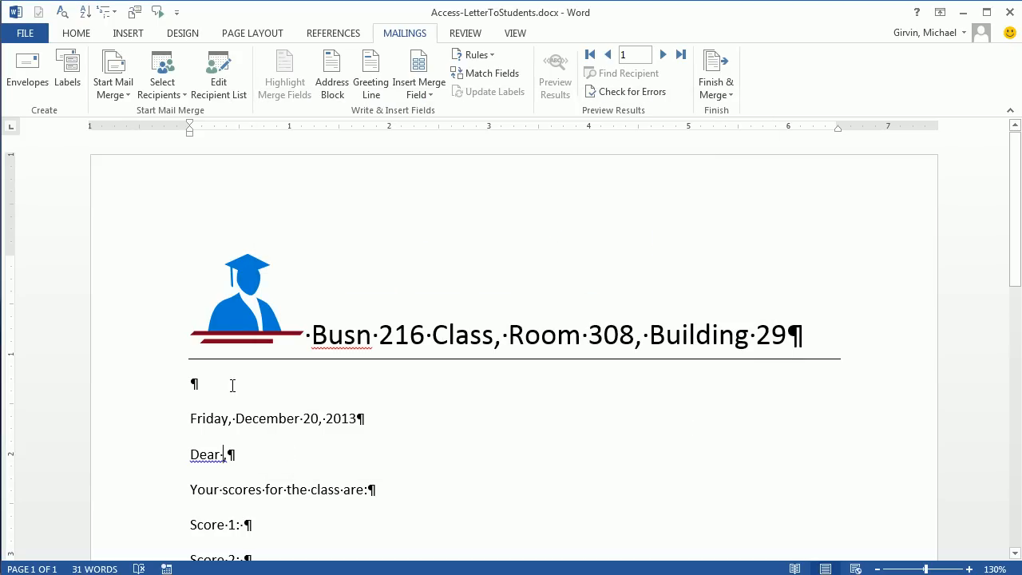
# Insert the Name merge field after "Dear" and the Score_1, Score_2 and Score_3 fields after their matching labels
pyautogui.click(432, 95)
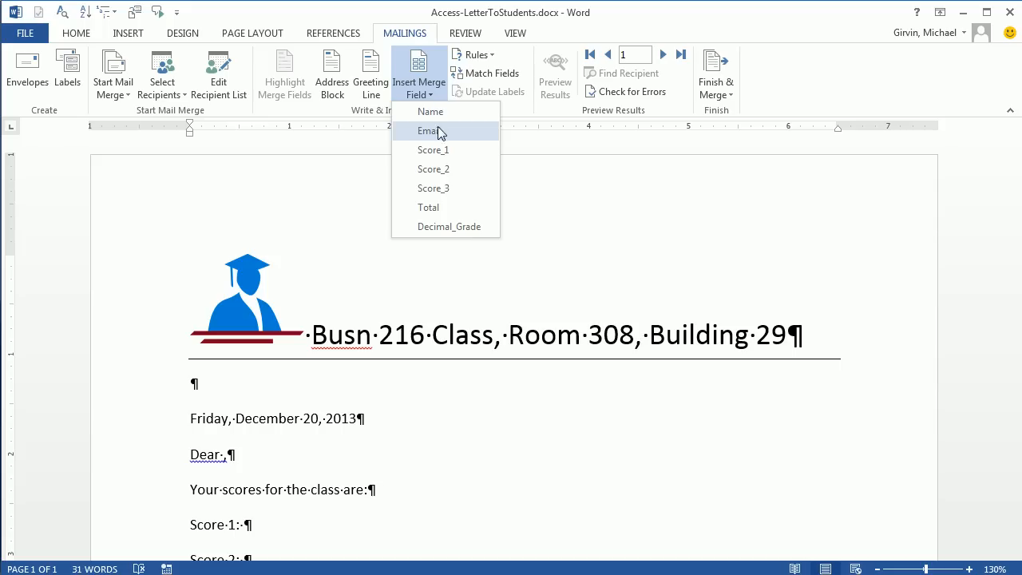
pyautogui.click(437, 119)
pyautogui.scroll(-5, 413, 295)
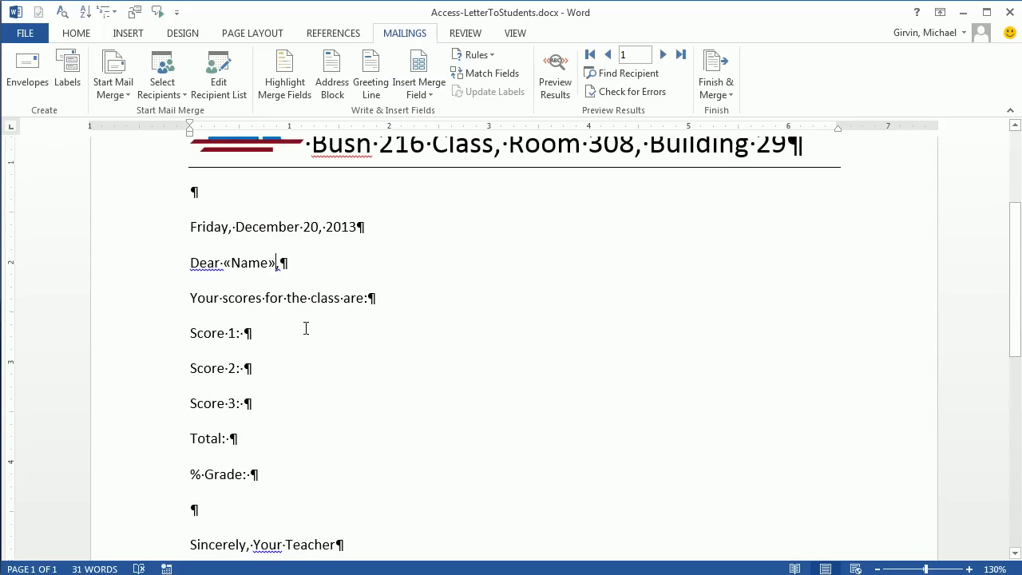
pyautogui.click(421, 94)
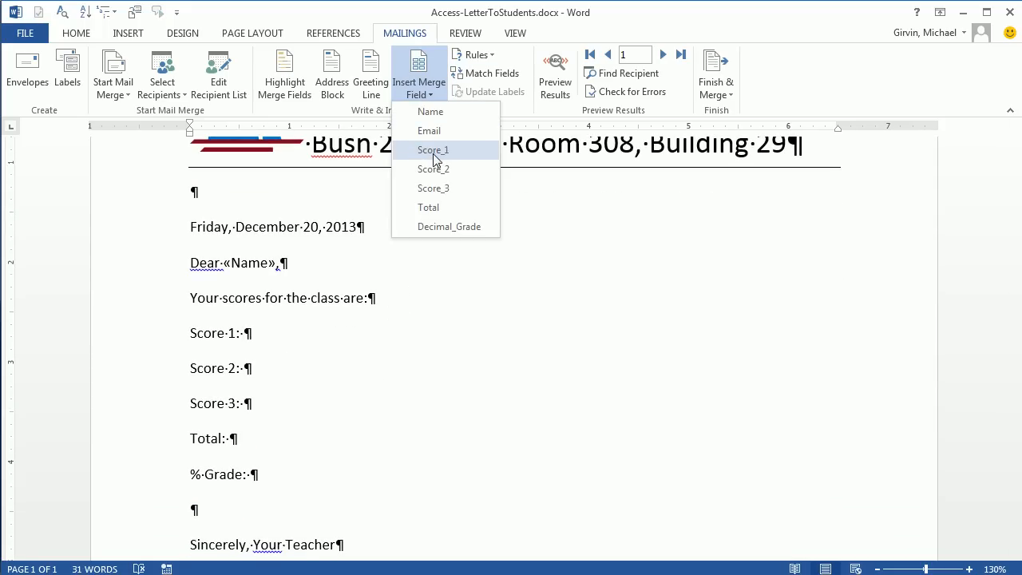
pyautogui.click(437, 147)
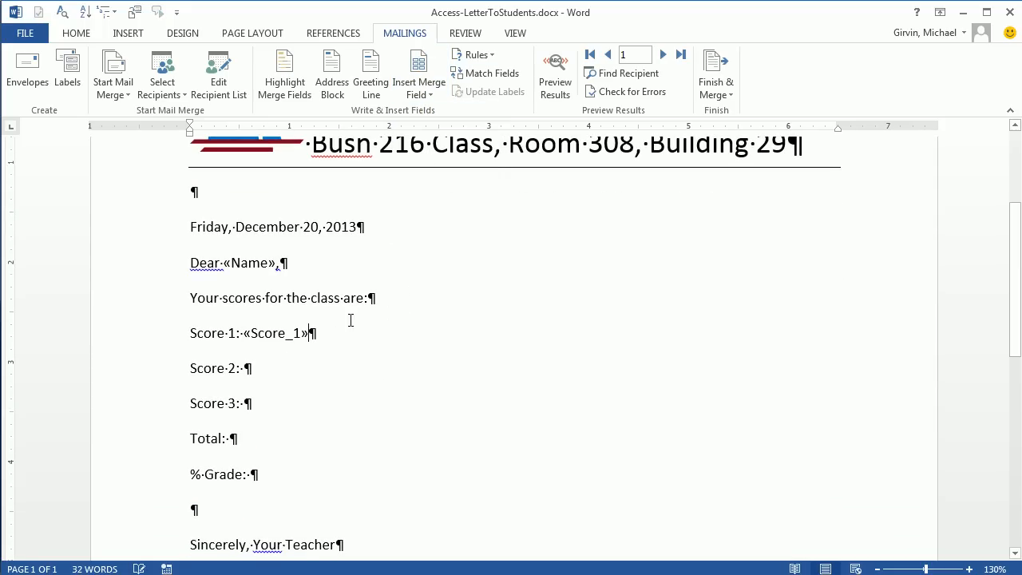
pyautogui.click(422, 94)
pyautogui.click(454, 169)
pyautogui.click(420, 96)
pyautogui.click(435, 188)
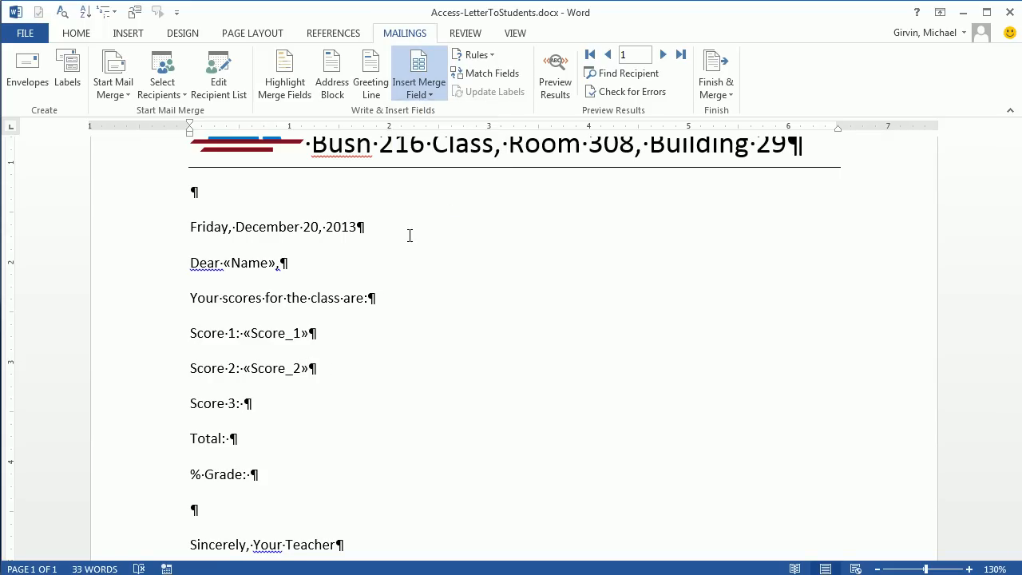
# Insert the Total merge field after "Total:" and the Decimal_Grade merge field after "% Grade:"
pyautogui.click(421, 94)
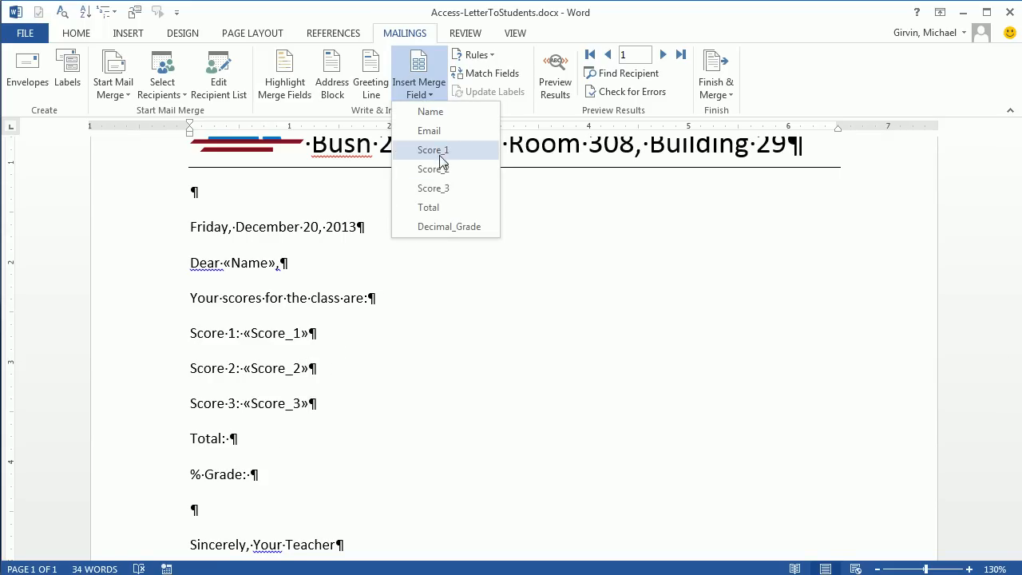
pyautogui.click(440, 207)
pyautogui.click(304, 478)
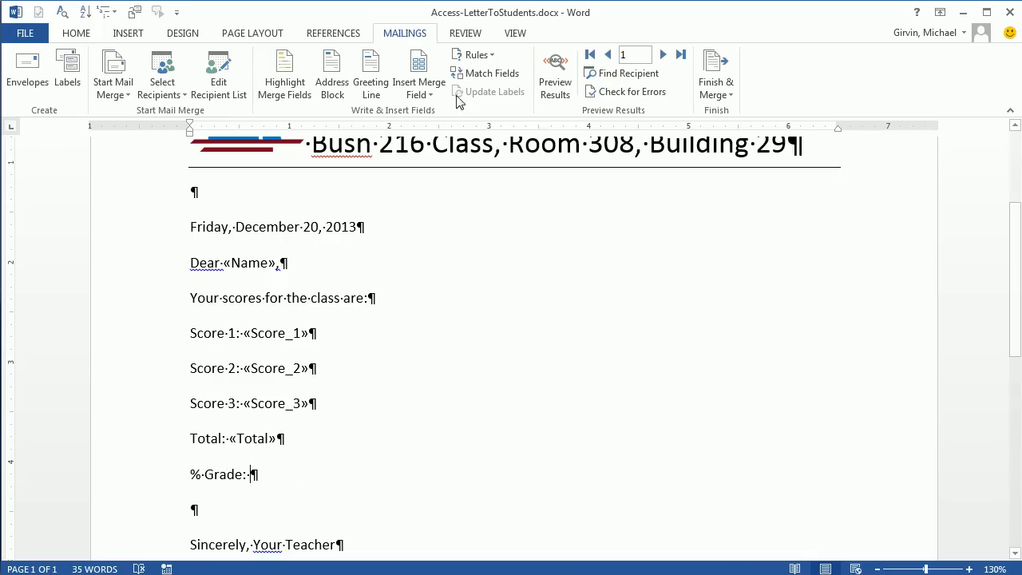
pyautogui.click(420, 92)
pyautogui.click(449, 228)
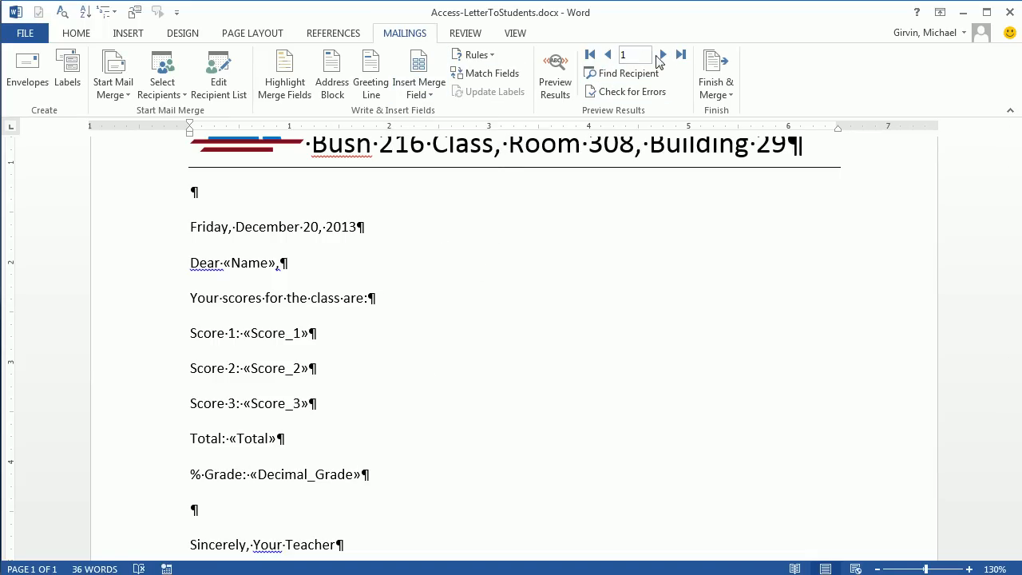
# Advance to recipient record 3 and preview the merged letter to check the number formatting, returning to the merge field view
pyautogui.click(663, 54)
pyautogui.click(663, 55)
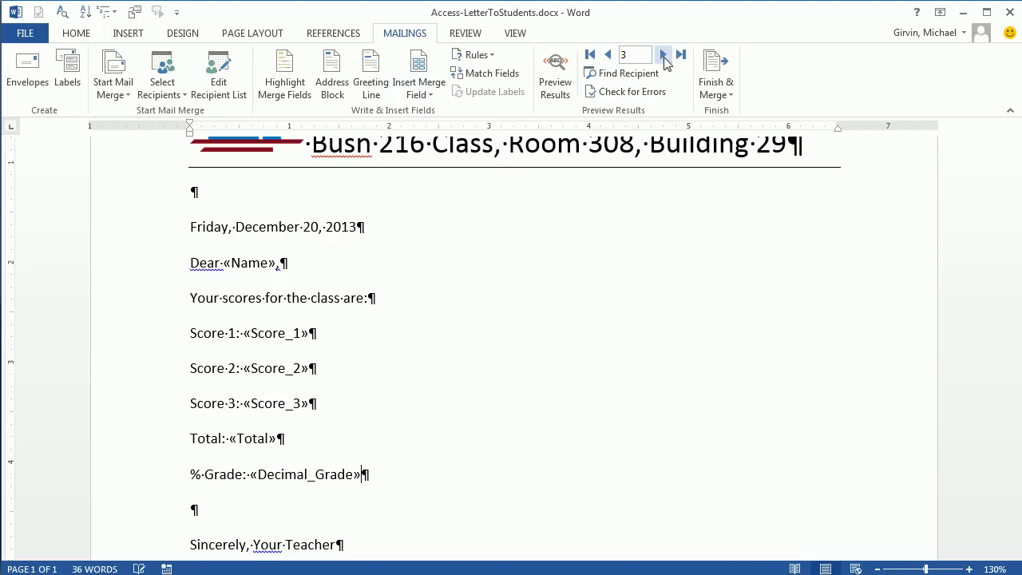
pyautogui.click(555, 84)
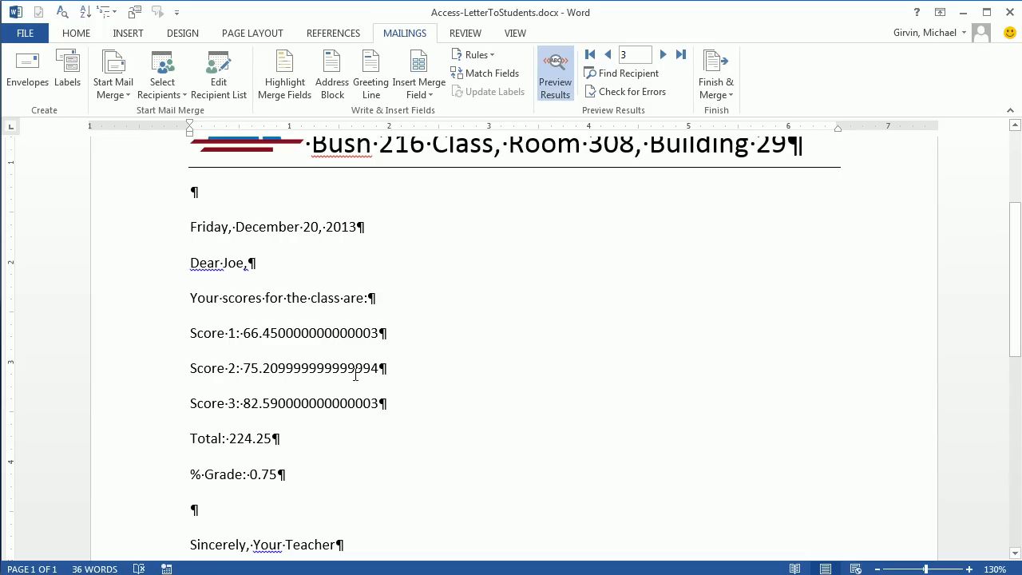
pyautogui.click(555, 86)
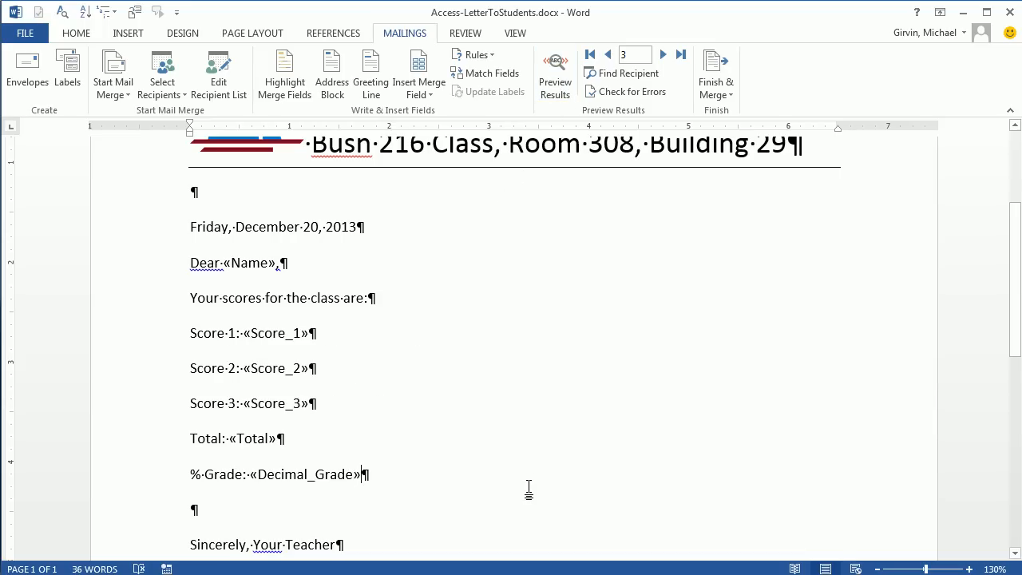
# Show the document's field codes and add the numeric format switch \# 0.00 to the Score_1 merge field
pyautogui.hotkey('alt', 'F9')
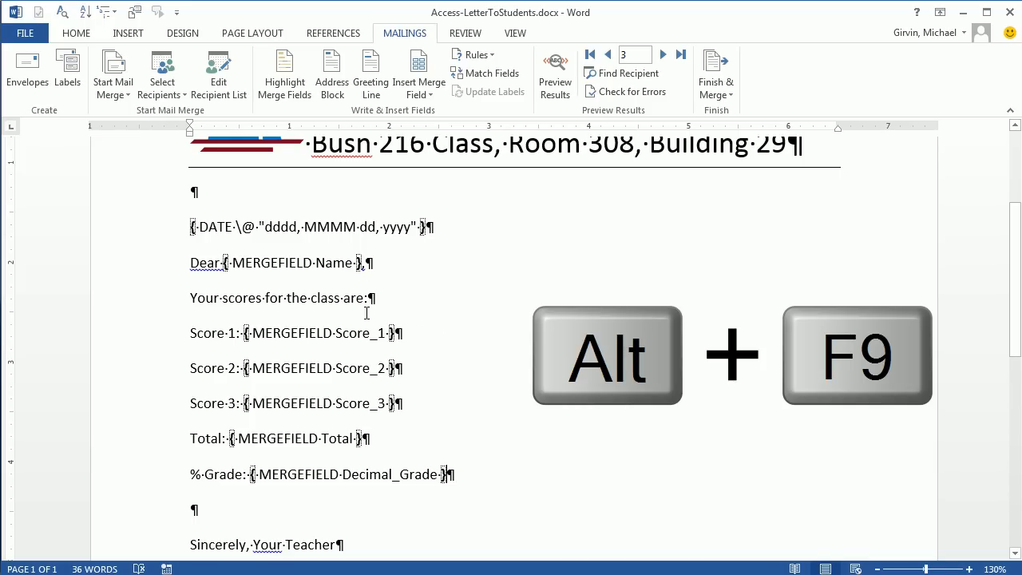
pyautogui.click(389, 333)
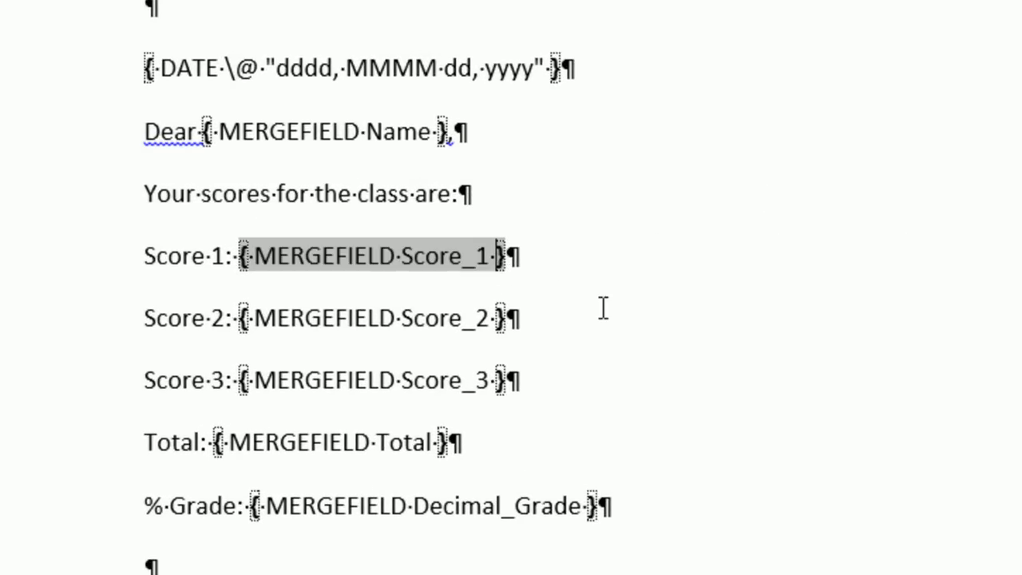
pyautogui.write('\\')
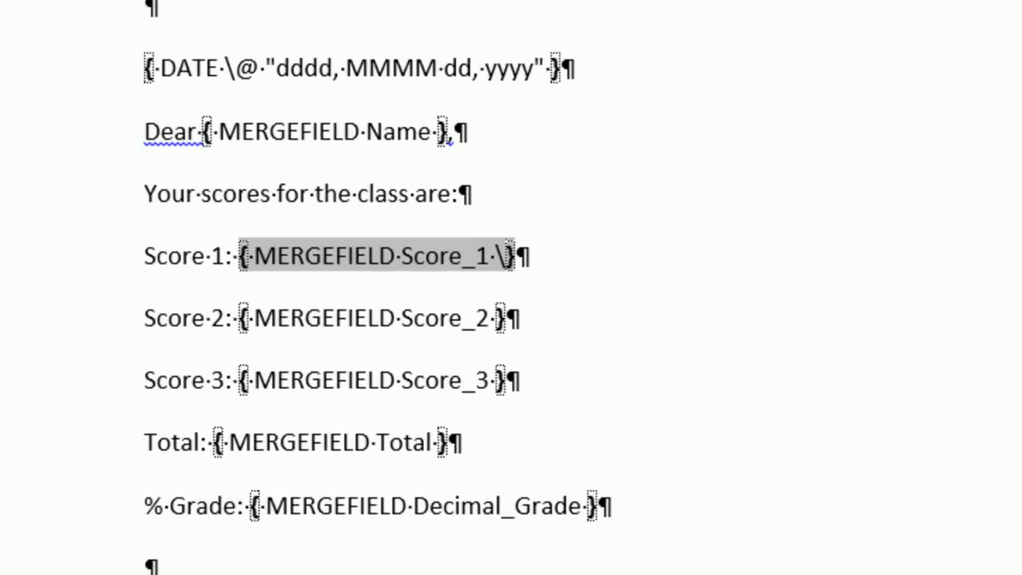
pyautogui.write('#')
pyautogui.write(' 00')
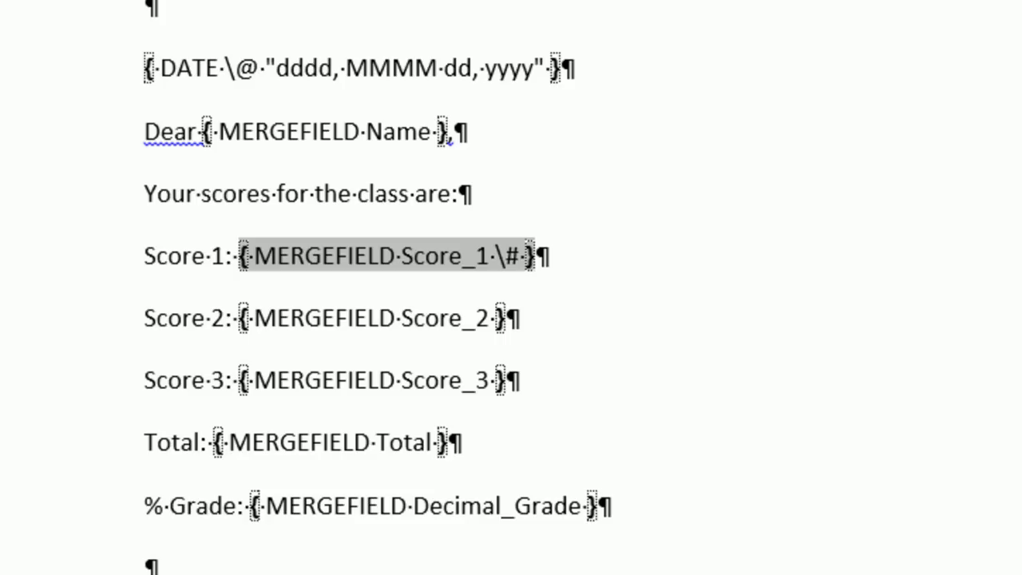
pyautogui.press('BackSpace')
pyautogui.write('.')
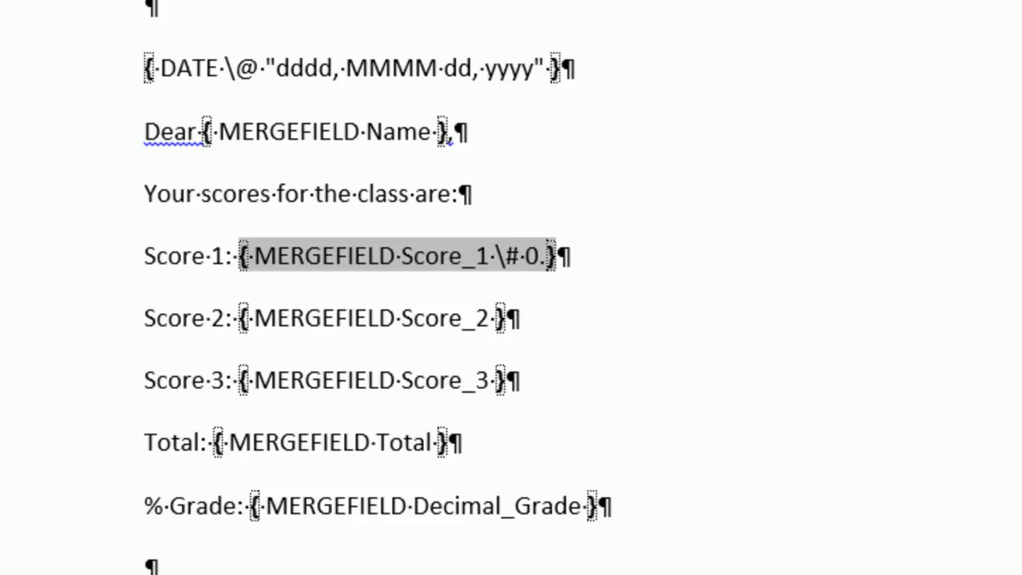
pyautogui.write('00')
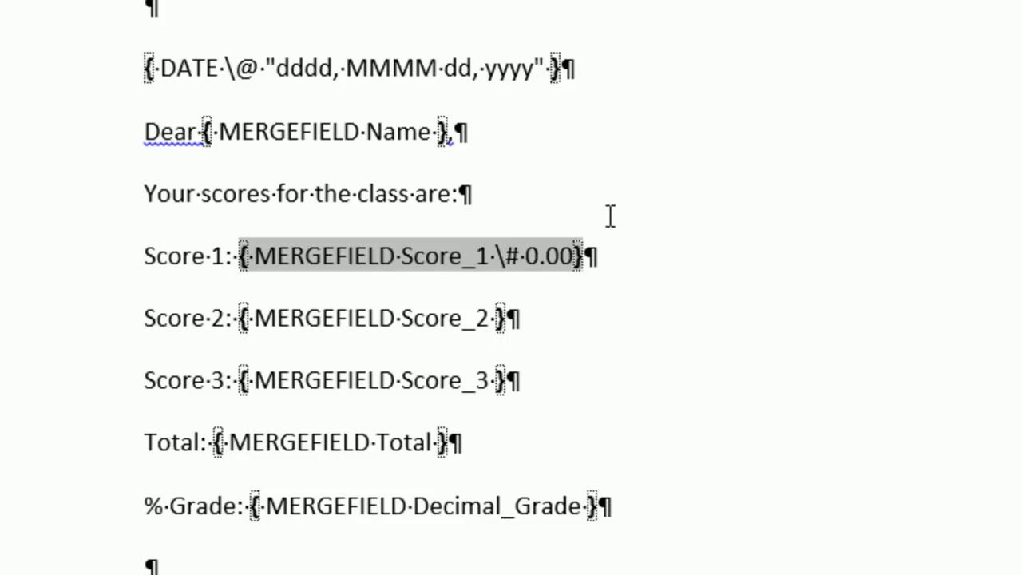
# Copy the \# 0.00 format switch from the Score_1 field into the Score_2, Score_3 and Total merge fields
pyautogui.moveTo(502, 256); pyautogui.dragTo(559, 255)
pyautogui.hotkey('ctrl', 'c')
pyautogui.click(497, 318)
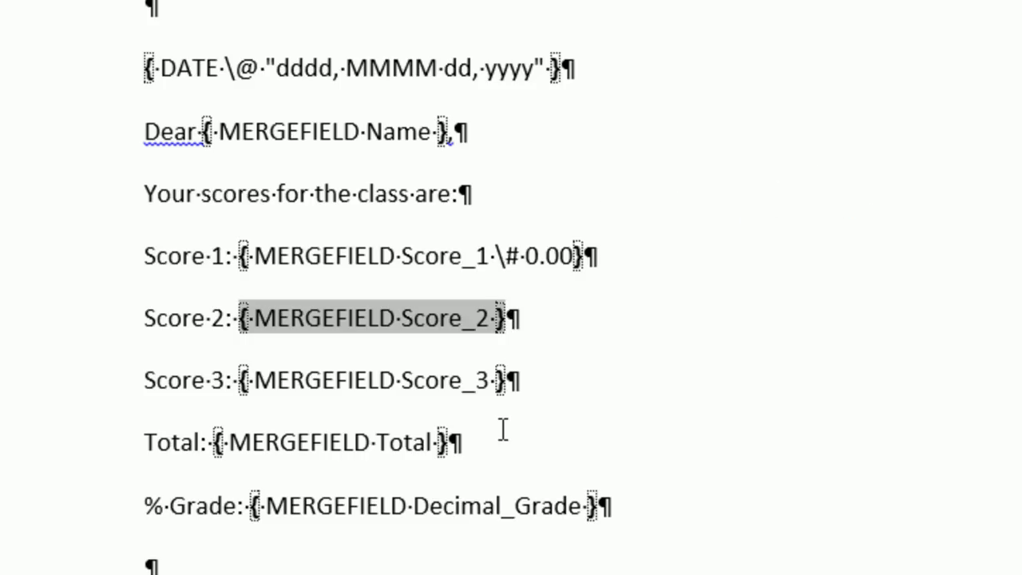
pyautogui.hotkey('ctrl', 'v')
pyautogui.click(497, 380)
pyautogui.hotkey('ctrl', 'v')
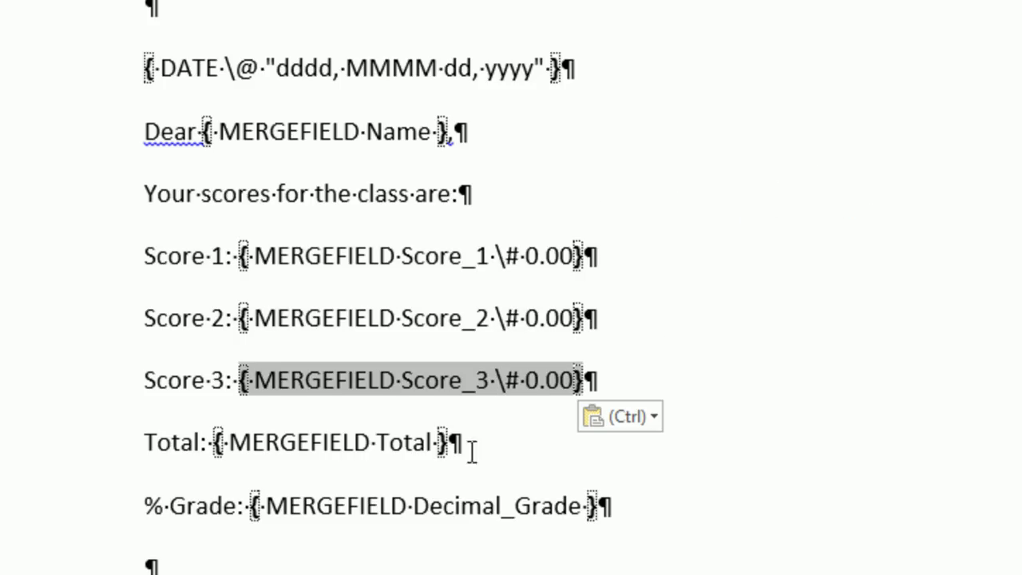
pyautogui.click(439, 443)
pyautogui.hotkey('ctrl', 'v')
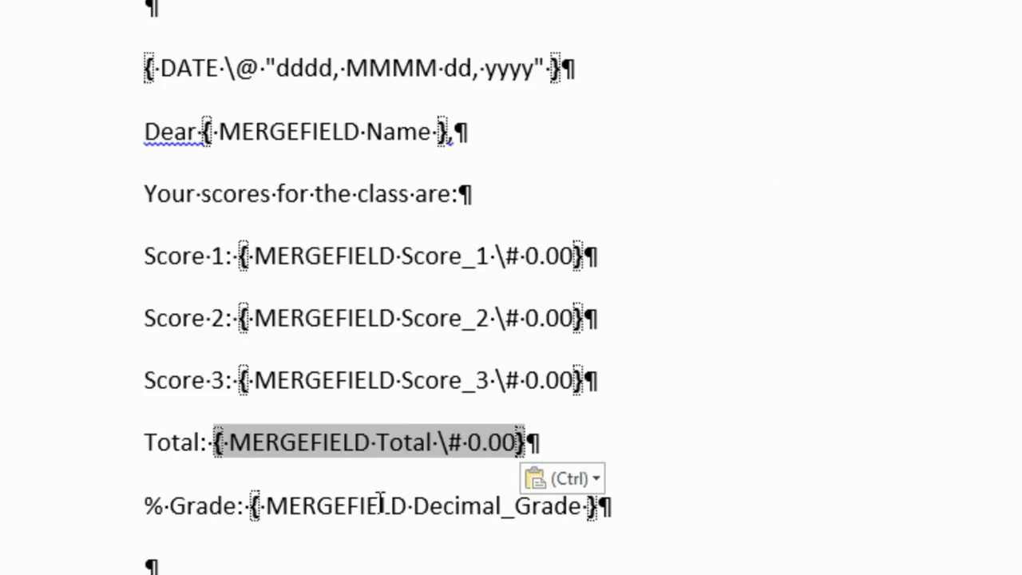
# Wrap the Decimal_Grade merge field in a formula field that multiplies it by 100, using = before it and *100 after it
pyautogui.moveTo(256, 508); pyautogui.dragTo(573, 502)
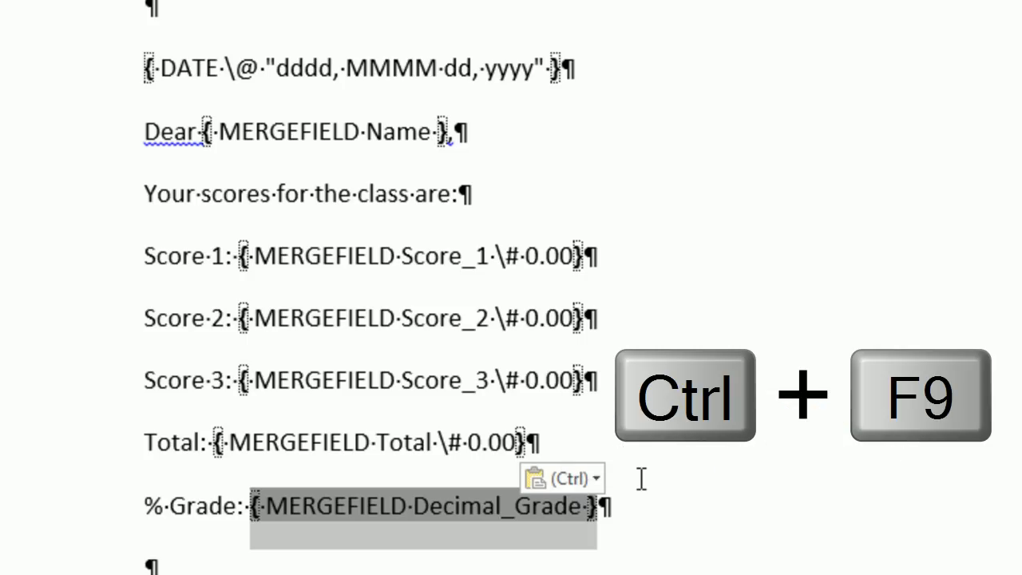
pyautogui.hotkey('ctrl', 'F9')
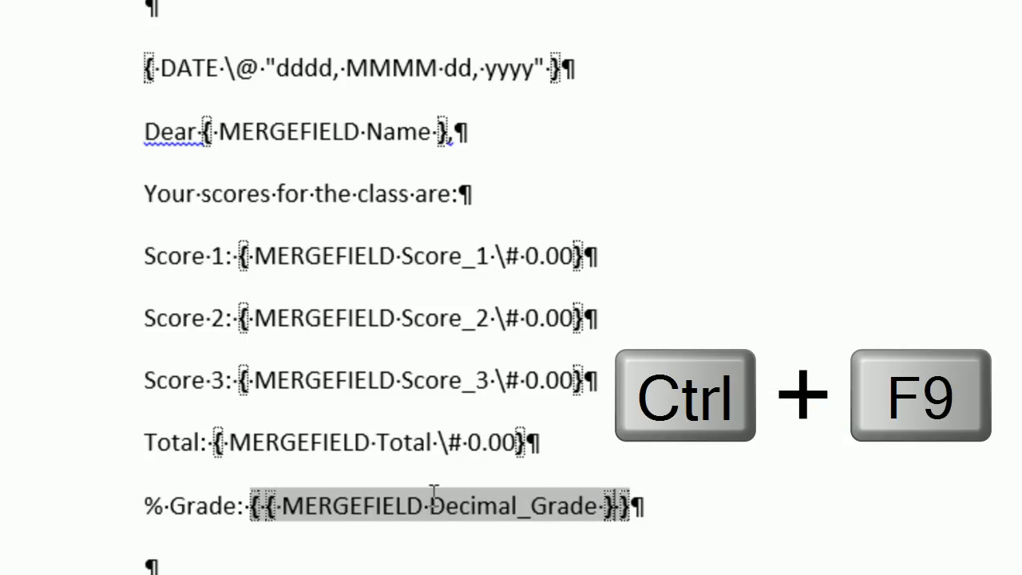
pyautogui.write('=')
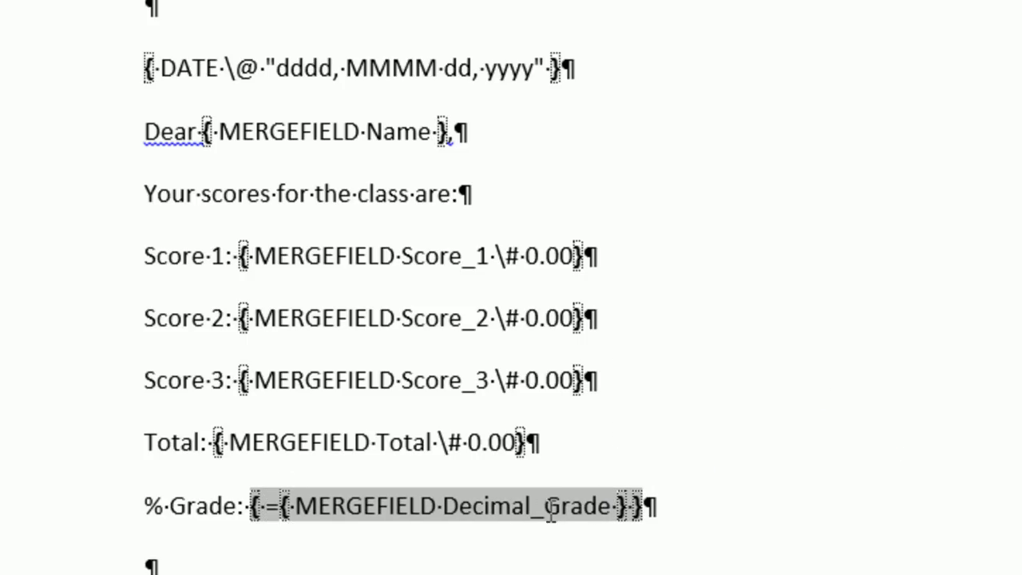
pyautogui.click(634, 524)
pyautogui.write('*100')
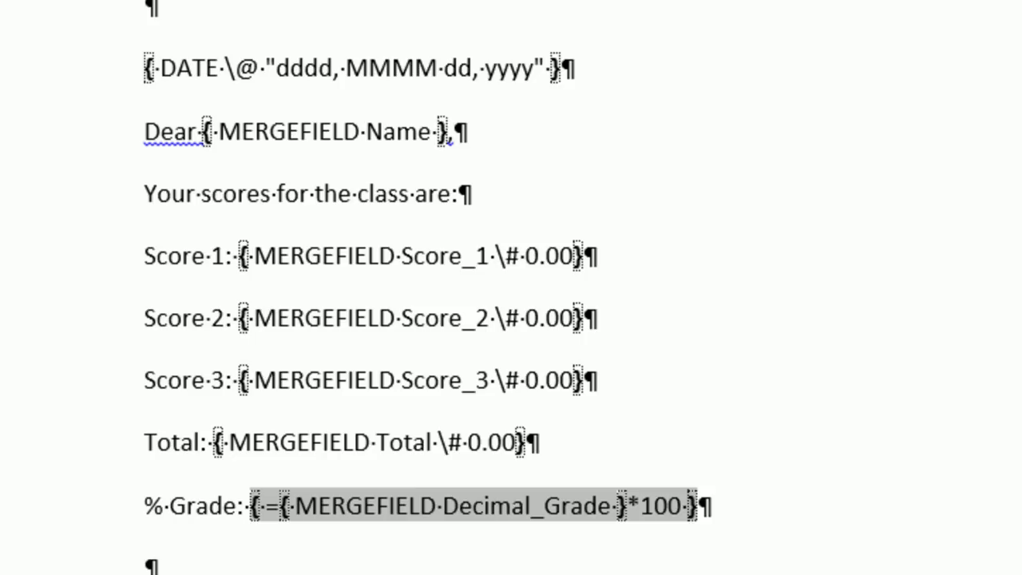
# Add the percentage format switch \# 0.00% to the Decimal_Grade formula field and hide the document's field codes
pyautogui.hotkey('ctrl', 'v')
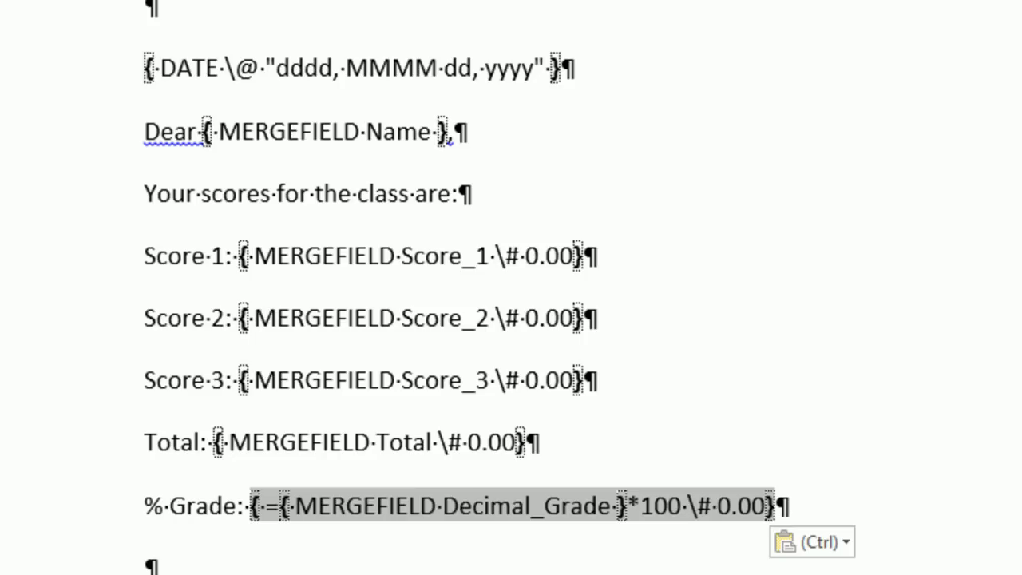
pyautogui.write('%')
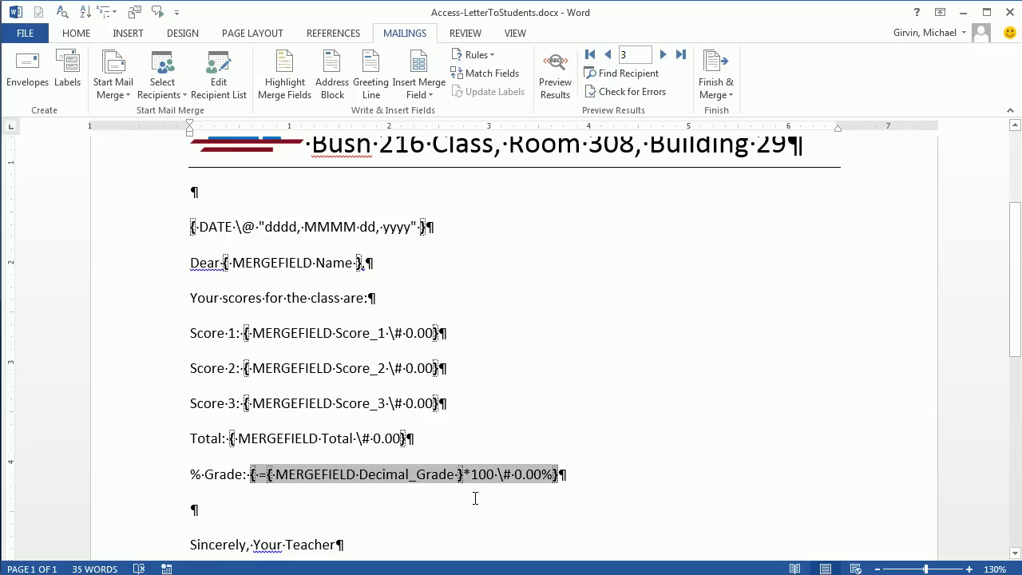
pyautogui.hotkey('alt', 'F9')
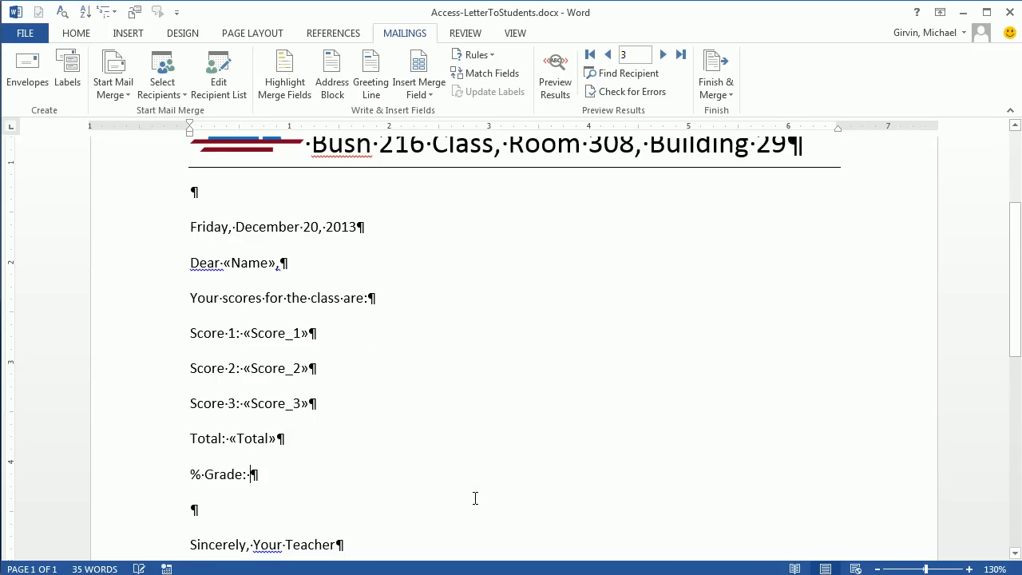
# Preview the merged letters and browse the recipient records, stopping at record 4, to check the score and percent grade formatting
pyautogui.click(555, 76)
pyautogui.click(662, 56)
pyautogui.click(662, 56)
pyautogui.click(662, 56)
pyautogui.click(609, 57)
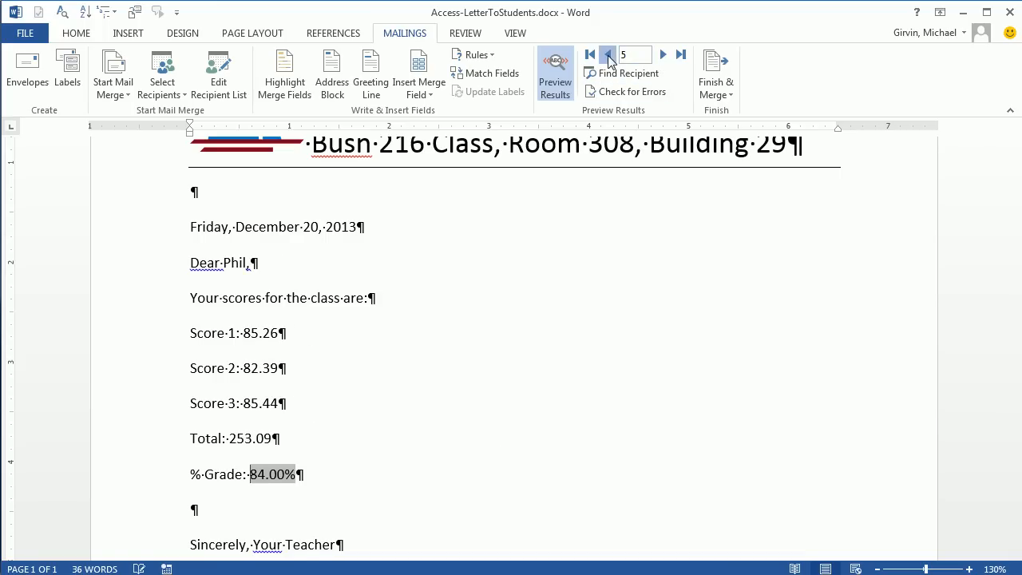
pyautogui.click(609, 58)
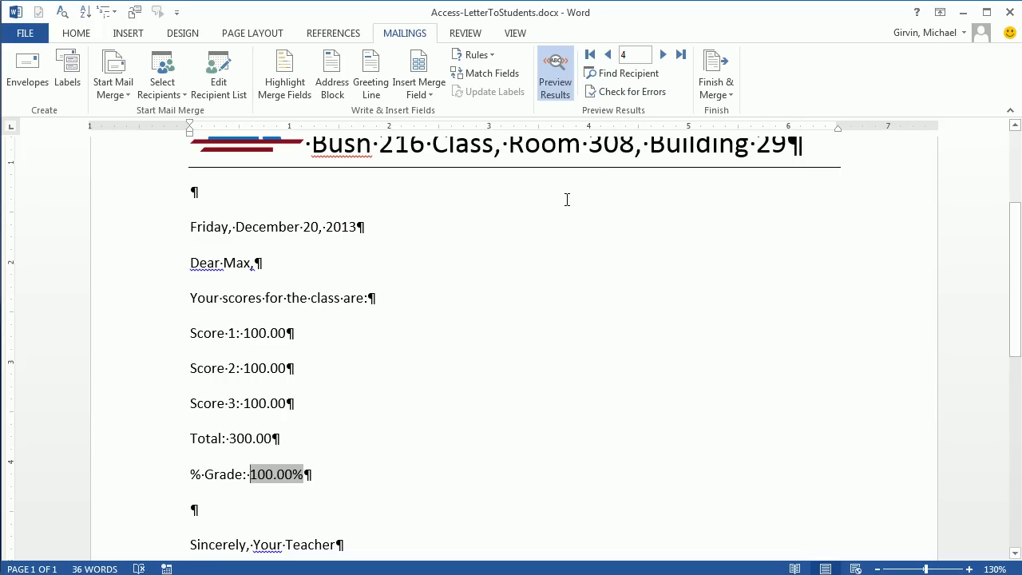
# Exclude the fourth recipient, whose scores are all 100, from the mail merge recipient list
pyautogui.click(218, 90)
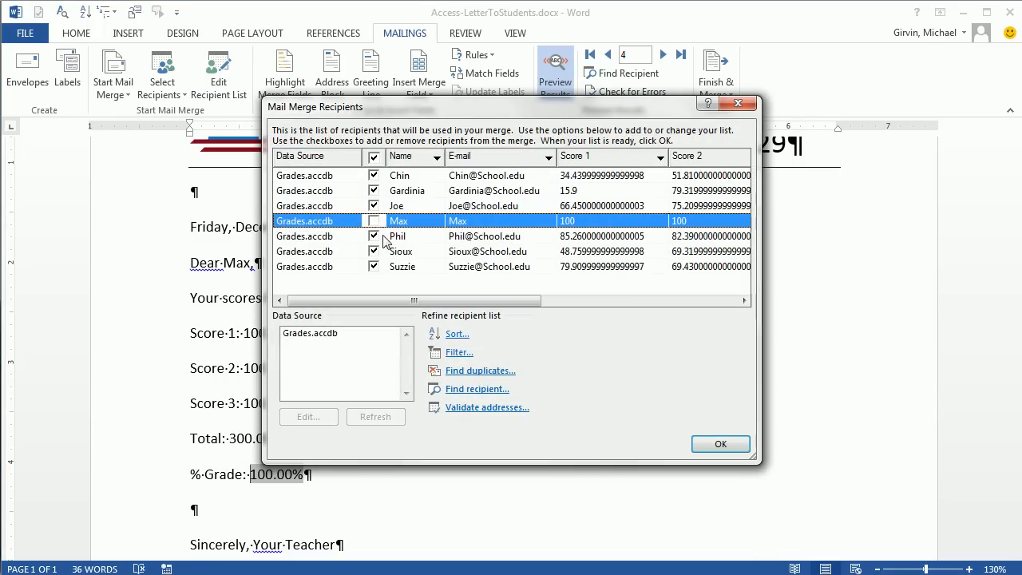
pyautogui.click(718, 444)
# Browse the merged letters back to record 2 and forward to record 6, and review the letter's formatting and layout
pyautogui.click(607, 54)
pyautogui.click(607, 54)
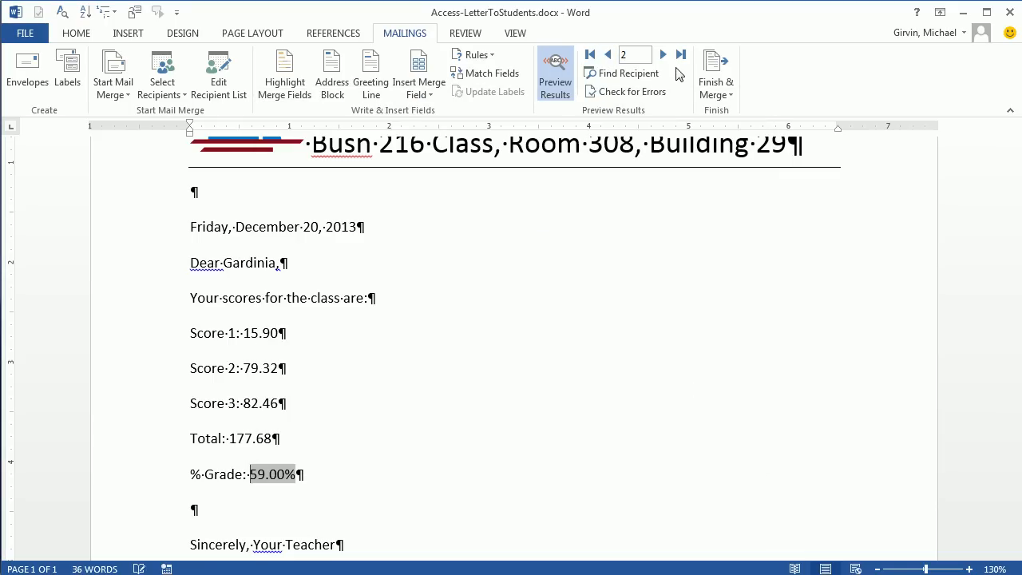
pyautogui.click(663, 55)
pyautogui.click(663, 55)
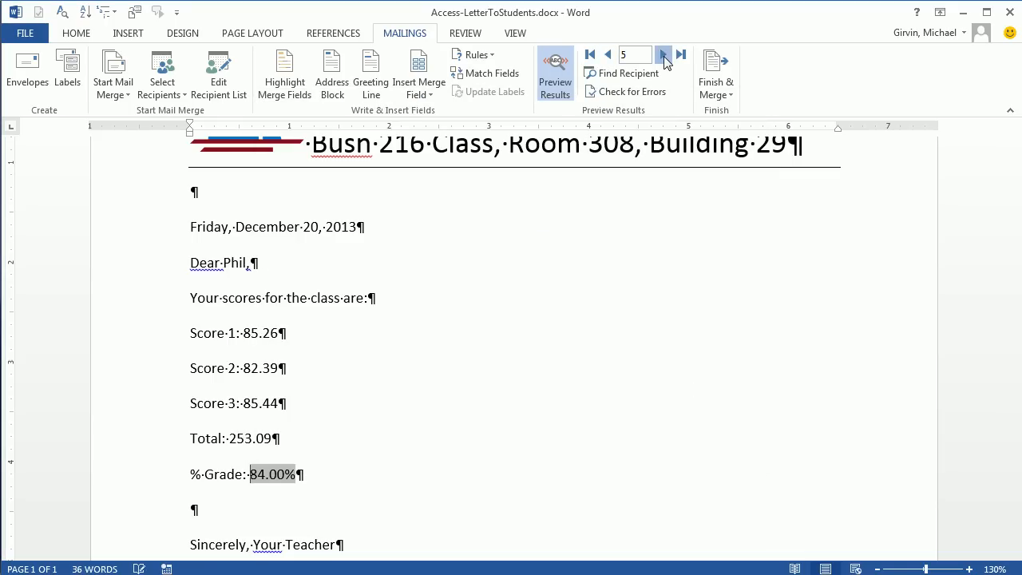
pyautogui.click(663, 54)
pyautogui.click(663, 54)
pyautogui.click(356, 333)
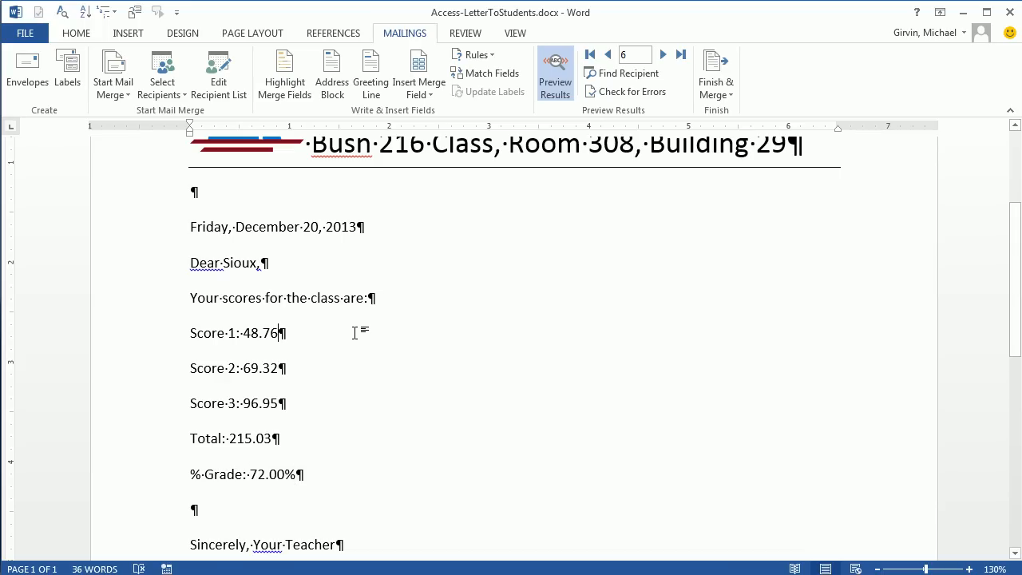
pyautogui.scroll(2, 358, 359)
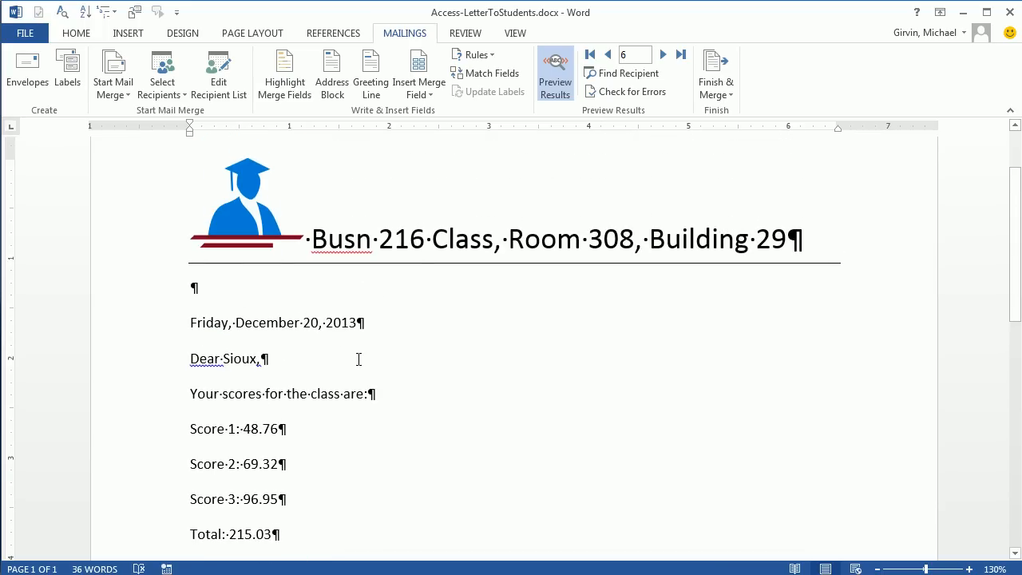
pyautogui.scroll(-1, 360, 361)
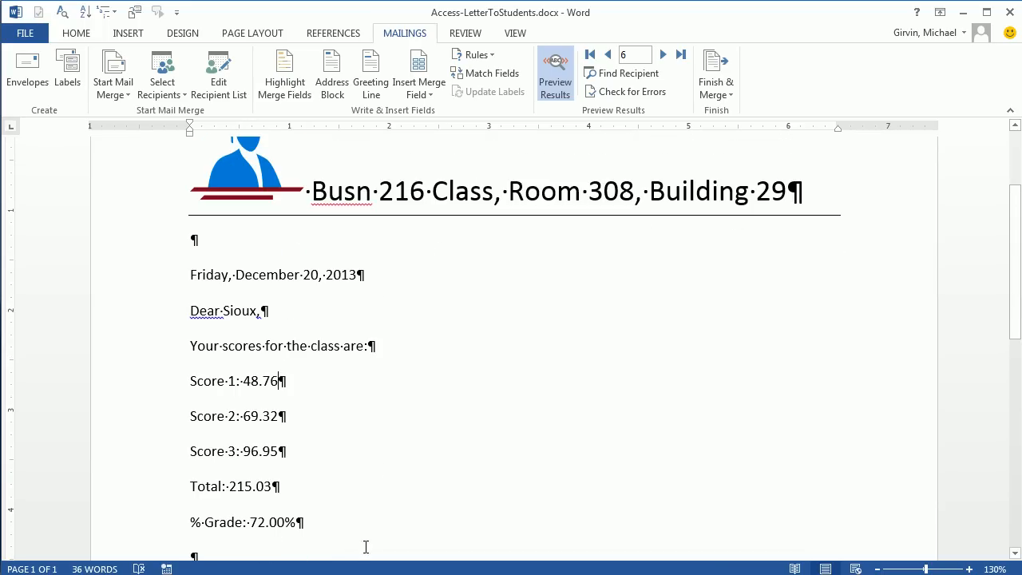